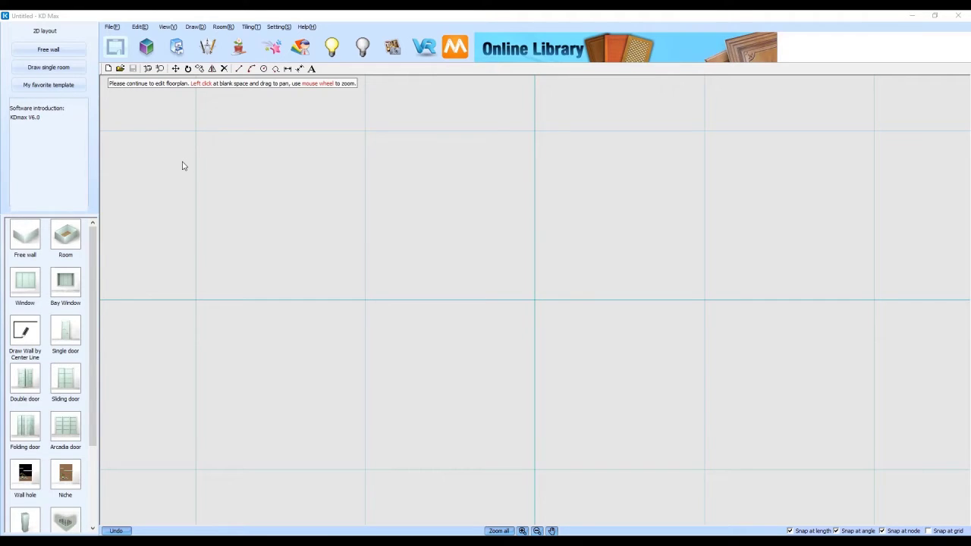
# Step: Create a single 6000 × 4000 room and add an automatic ceiling at elevation 2500 without a ceiling type
pyautogui.click(48, 67)
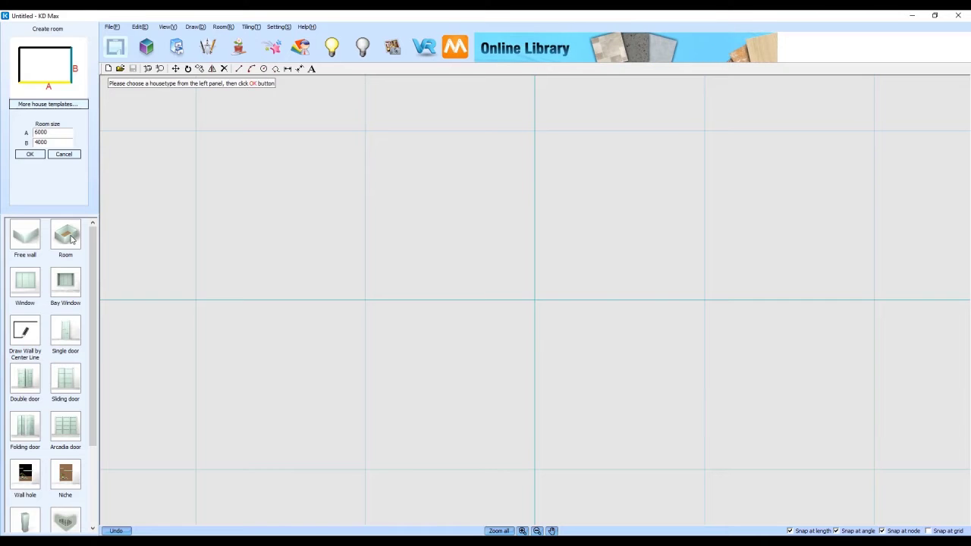
pyautogui.click(25, 155)
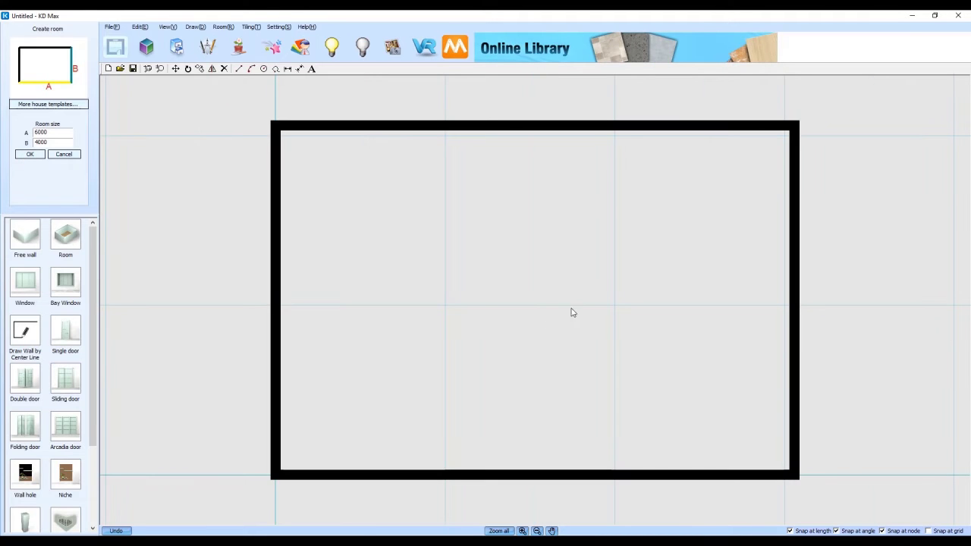
pyautogui.click(223, 26)
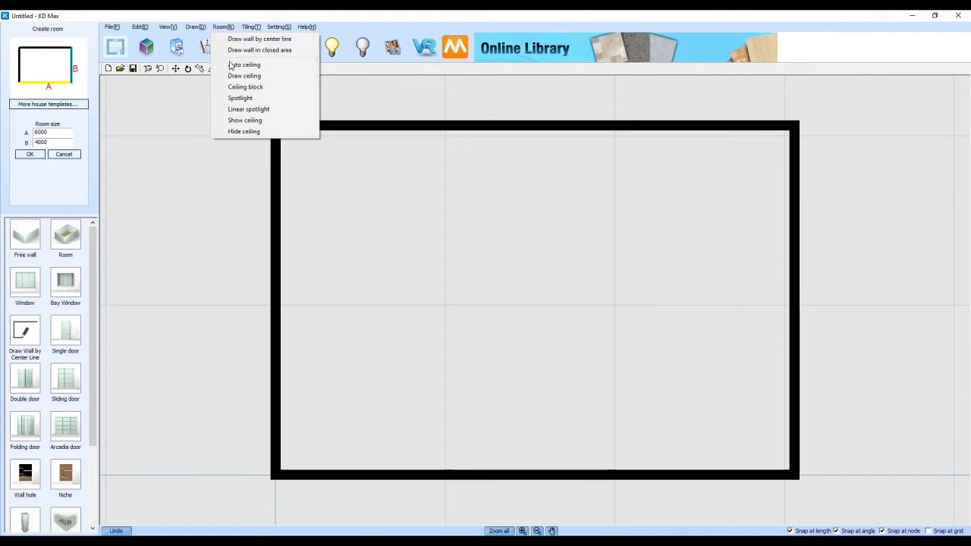
pyautogui.click(233, 66)
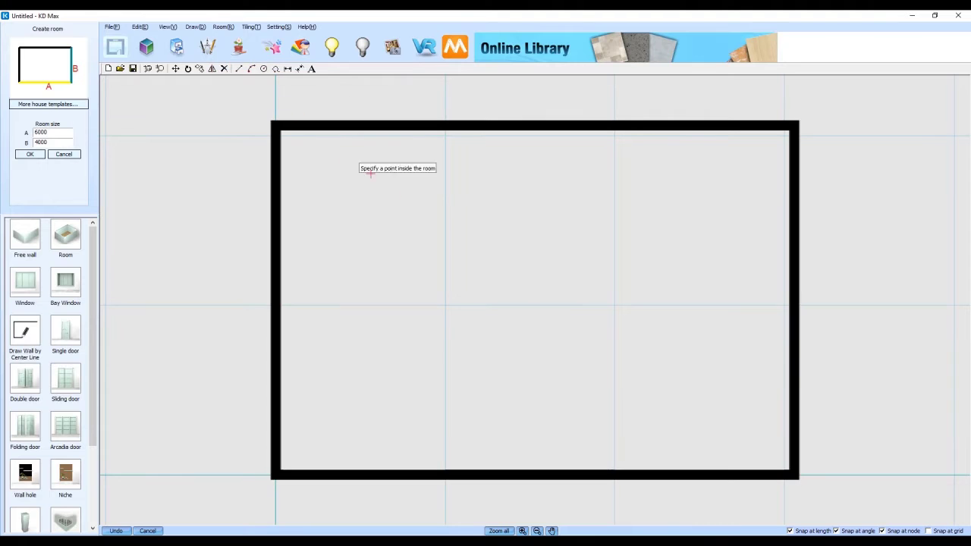
pyautogui.click(480, 304)
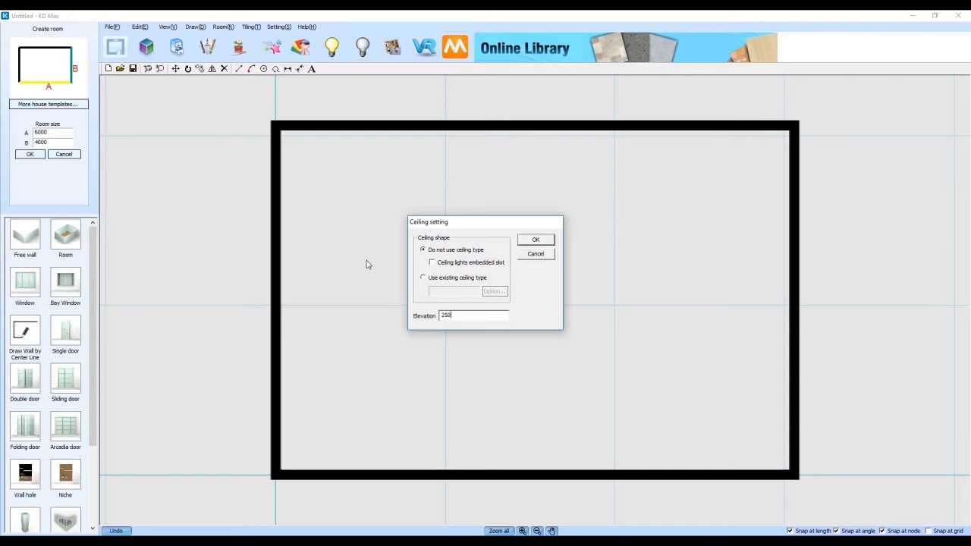
pyautogui.click(535, 240)
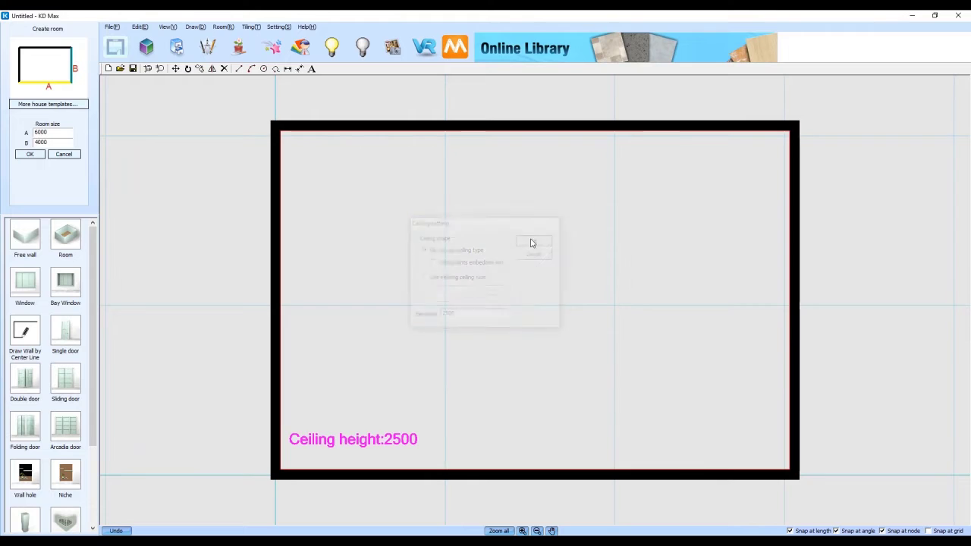
# Step: Add a horizontal row of 5 linear spotlights across the upper part of the room, with lights at both ends
pyautogui.click(223, 26)
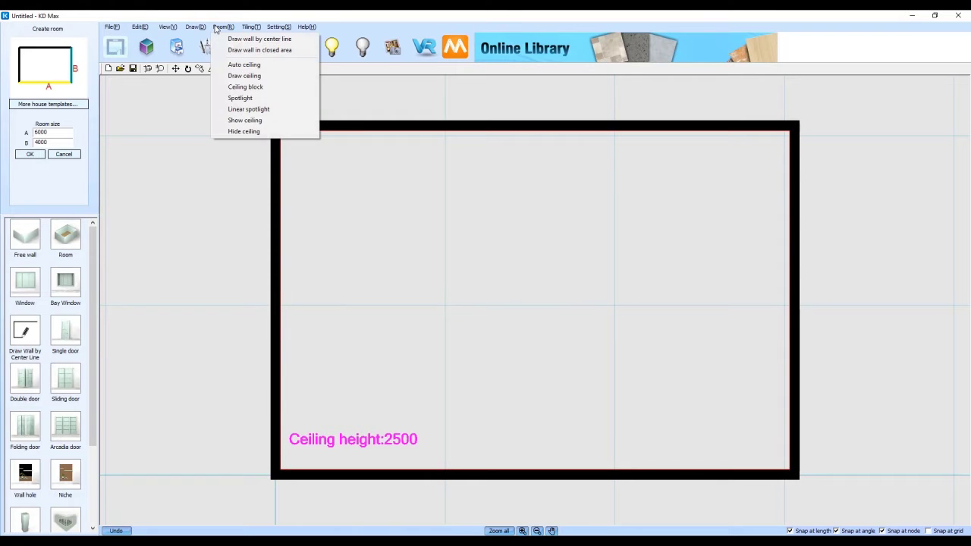
pyautogui.click(250, 109)
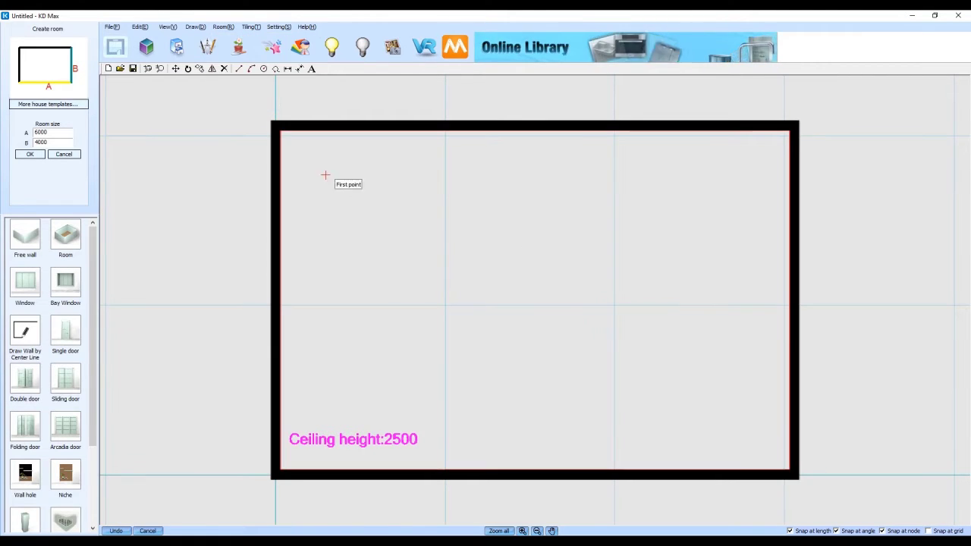
pyautogui.click(403, 209)
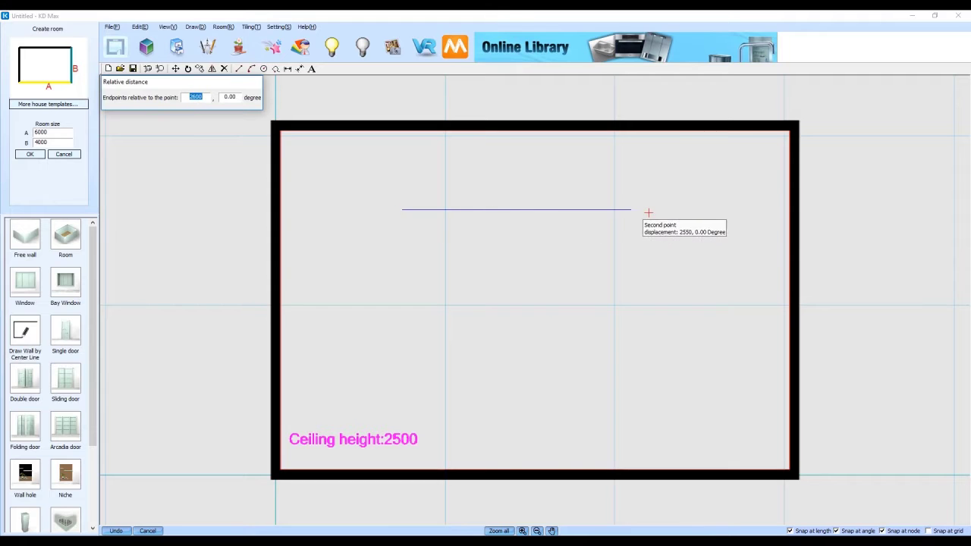
pyautogui.click(722, 226)
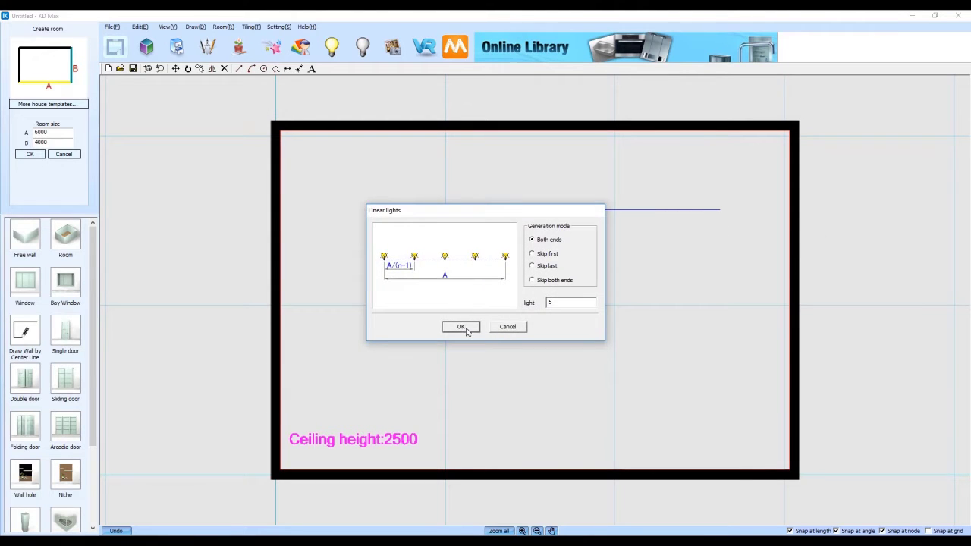
pyautogui.click(461, 327)
# Step: Copy the whole row of five spotlights straight down to form a second row in the lower part of the room
pyautogui.click(199, 69)
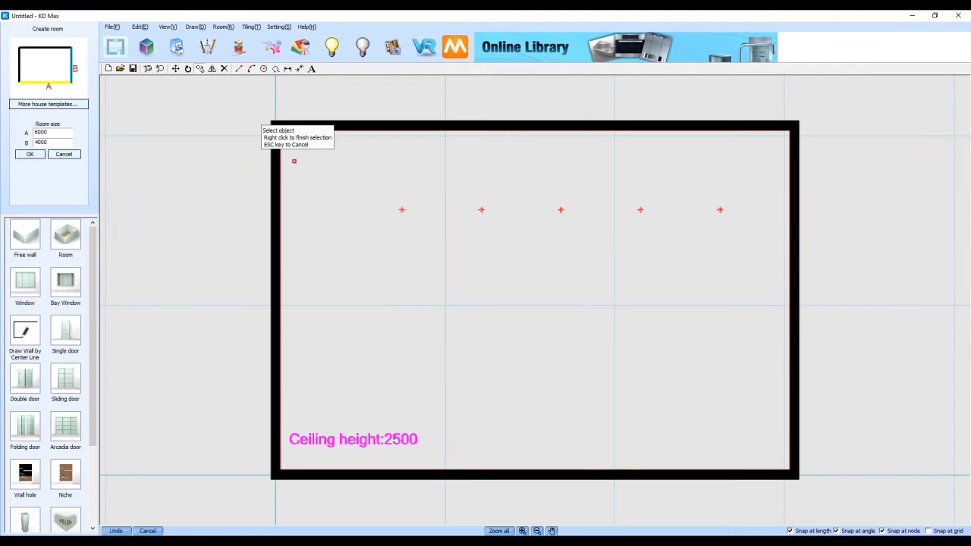
pyautogui.moveTo(345, 223); pyautogui.dragTo(743, 165)
pyautogui.rightClick(743, 165)
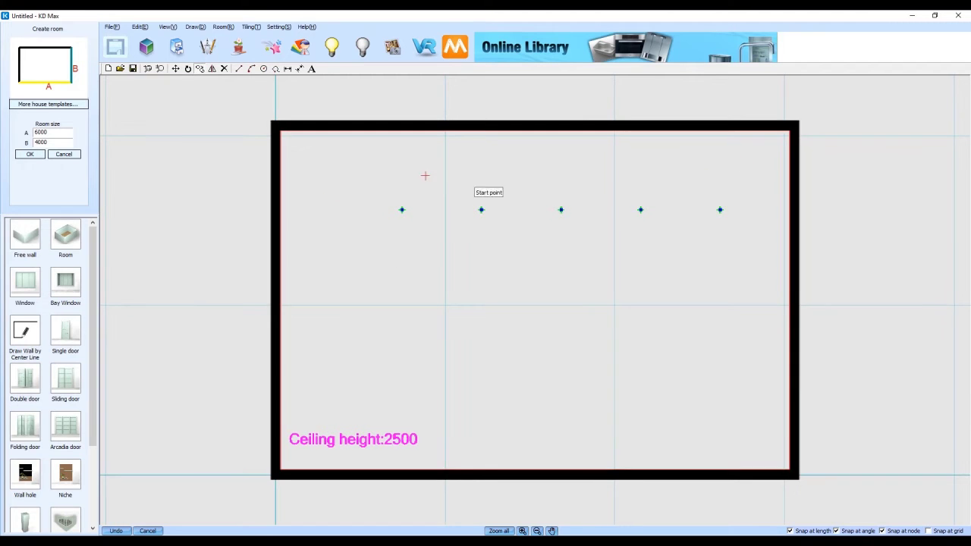
pyautogui.click(401, 211)
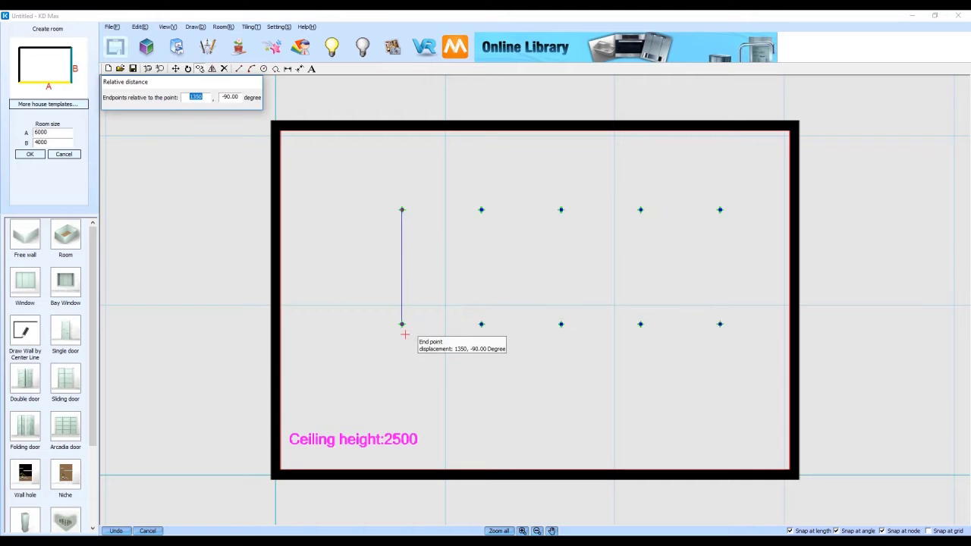
pyautogui.click(405, 373)
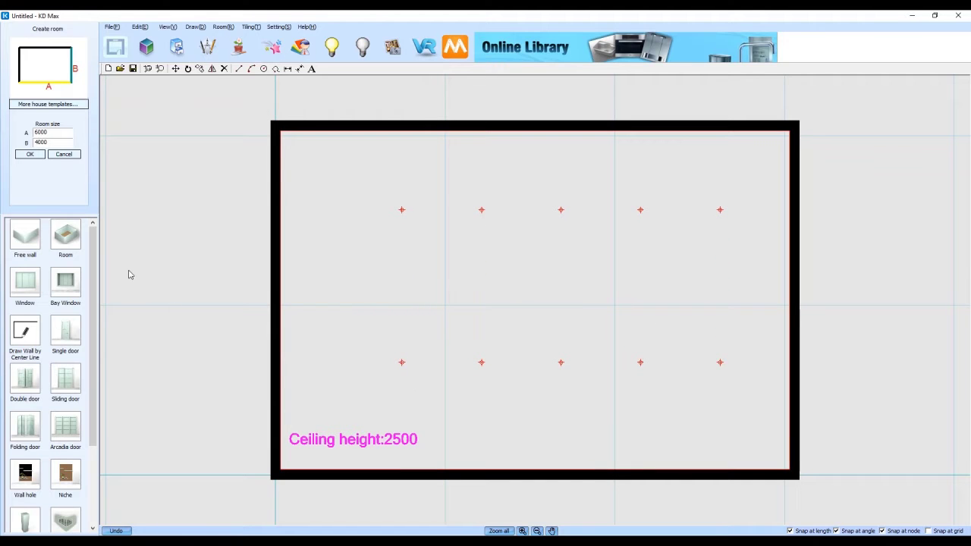
# Step: Place two windows 2000 wide, 1000 high, at elevation 900: one right of centre in the upper wall, one midway along the left wall
pyautogui.click(25, 282)
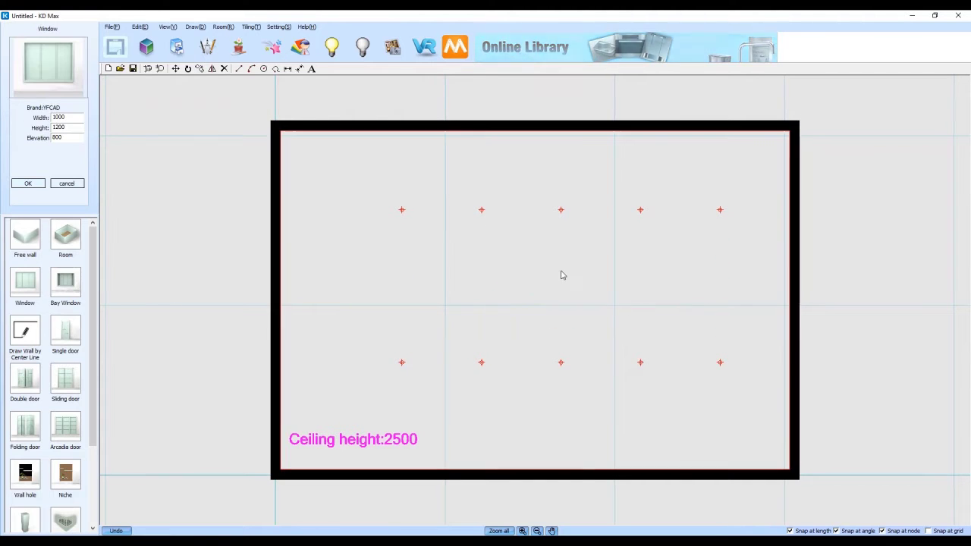
pyautogui.doubleClick(60, 117)
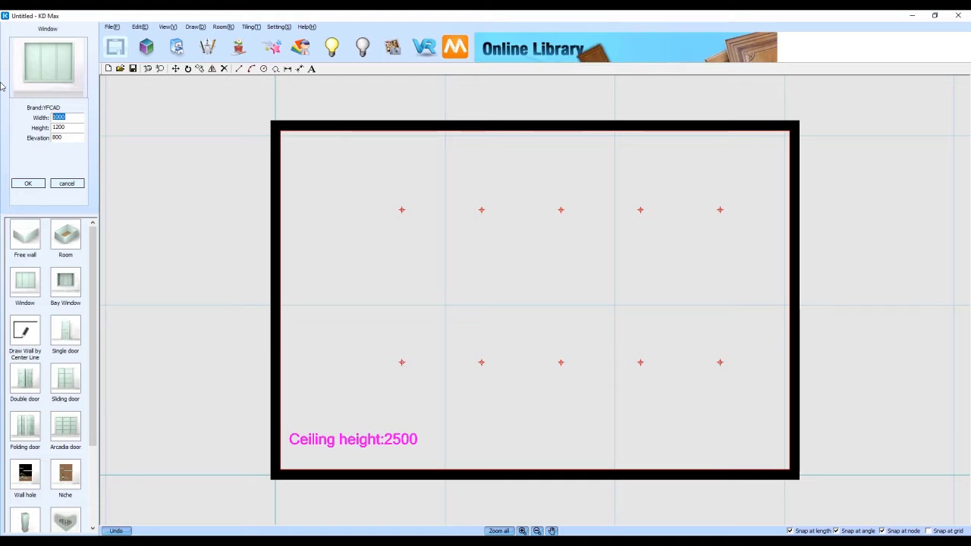
pyautogui.write('2000')
pyautogui.press('Tab')
pyautogui.write('10')
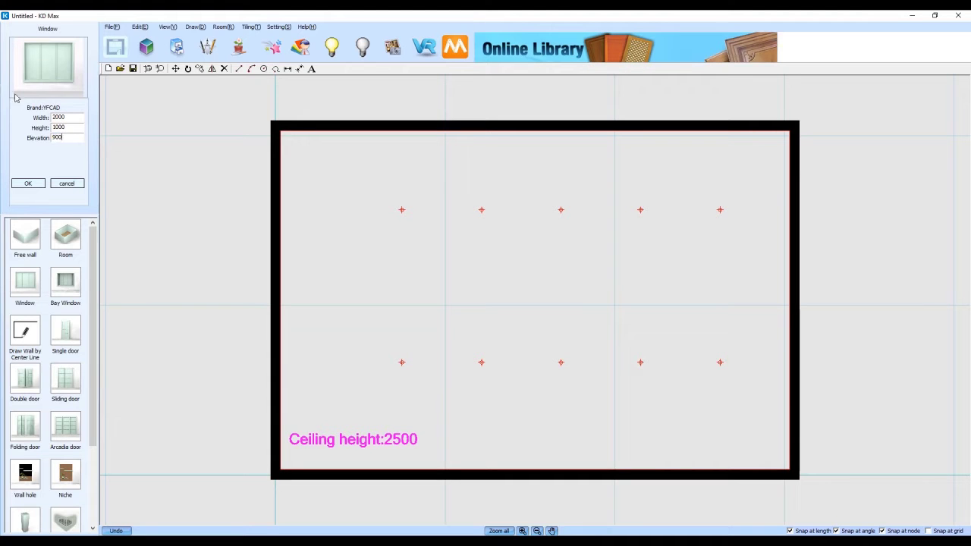
pyautogui.click(39, 183)
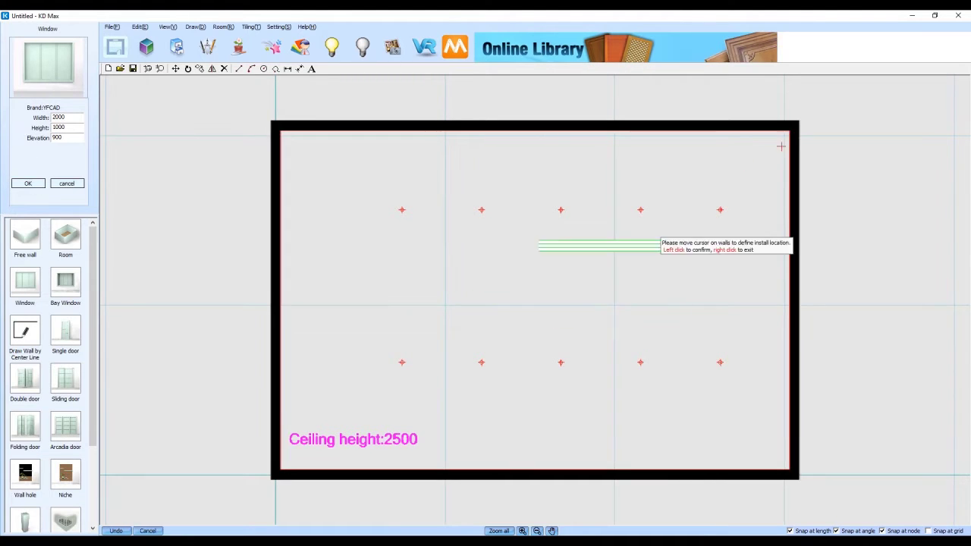
pyautogui.click(655, 135)
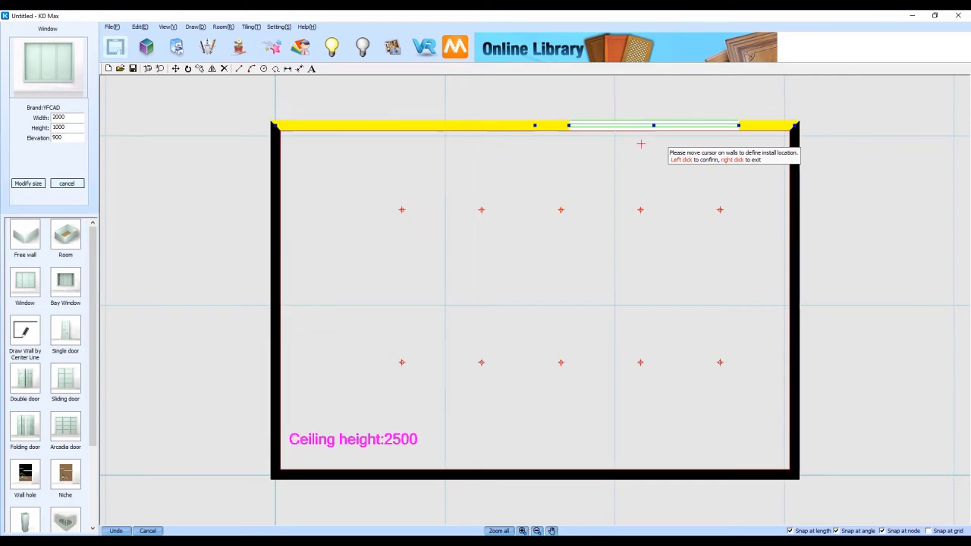
pyautogui.click(283, 298)
pyautogui.rightClick(330, 293)
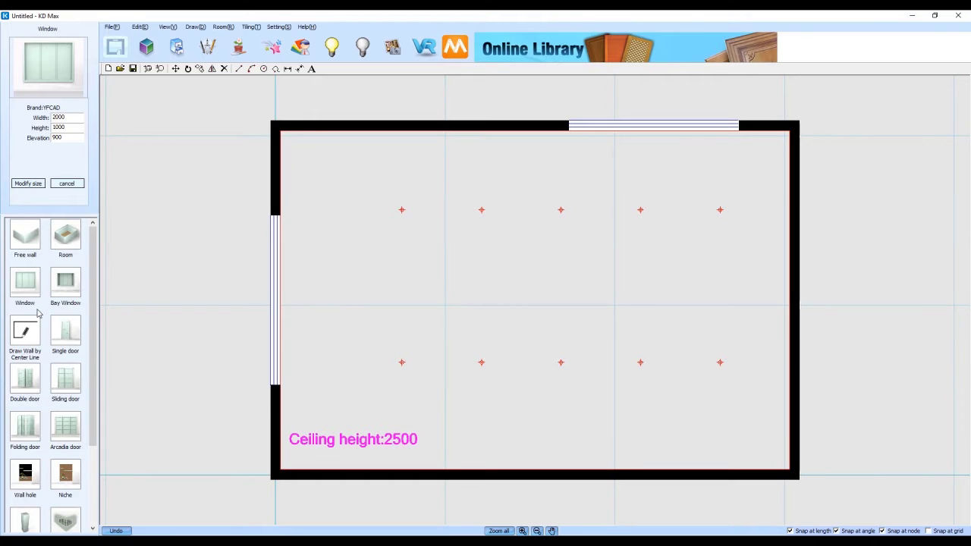
# Step: Place a 900 × 2000 single door in the lower wall, about 550 mm from the left wall, opening into the room
pyautogui.click(60, 343)
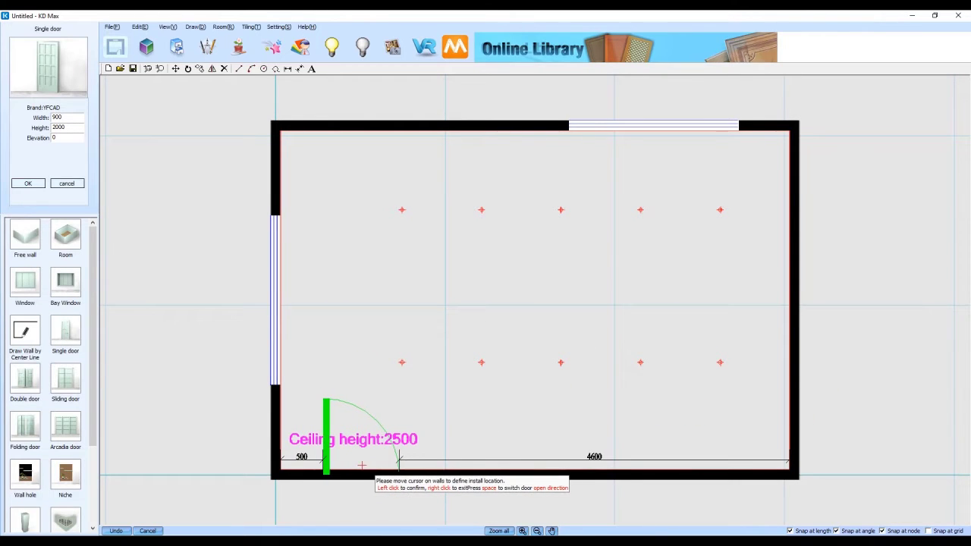
pyautogui.click(366, 466)
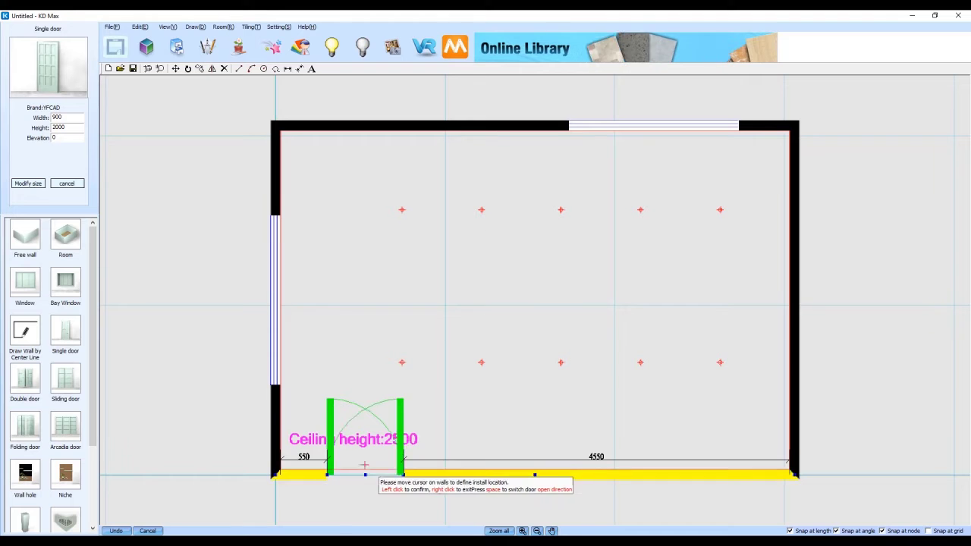
pyautogui.rightClick(356, 365)
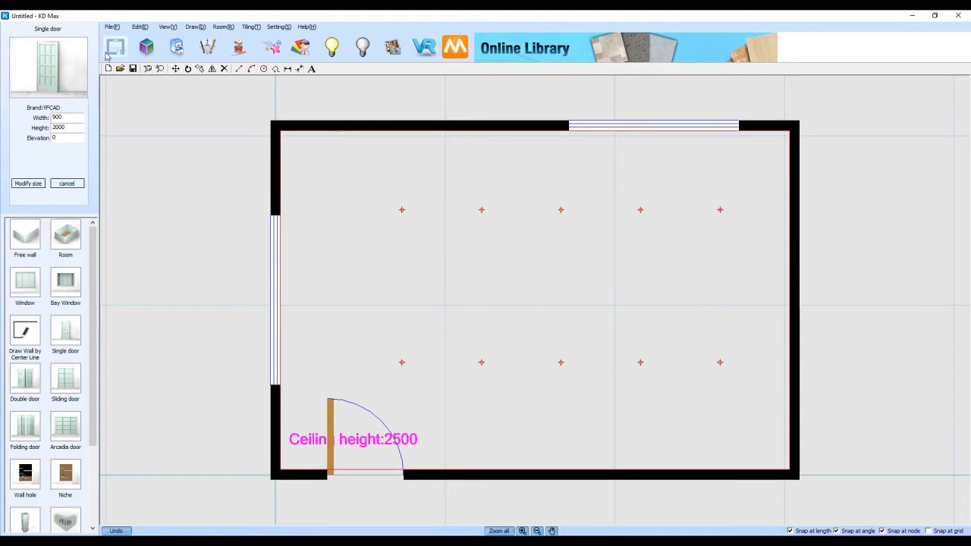
# Step: Switch to the 3D design and set the door style of kitchen style K002 to RoastedOil, Grade B, finish 9
pyautogui.click(147, 48)
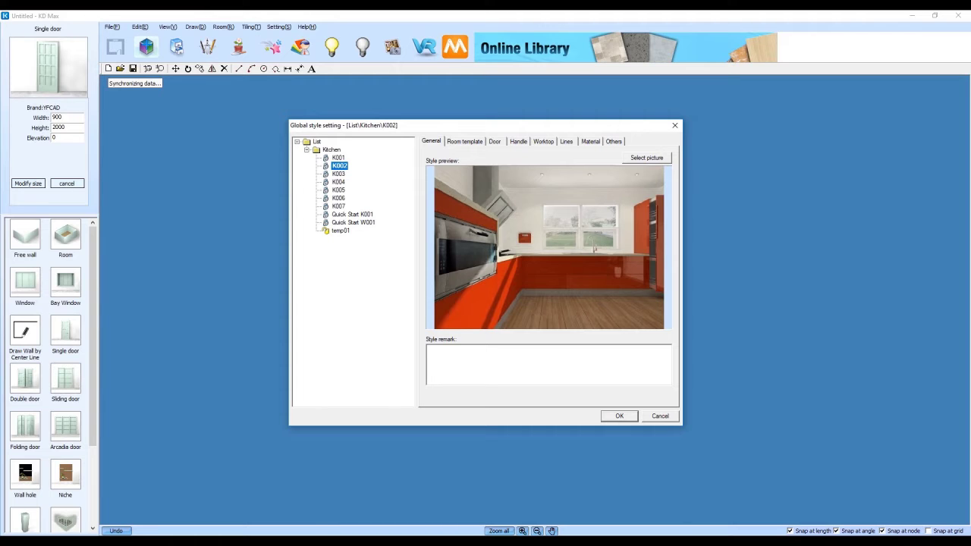
pyautogui.click(465, 143)
pyautogui.click(494, 143)
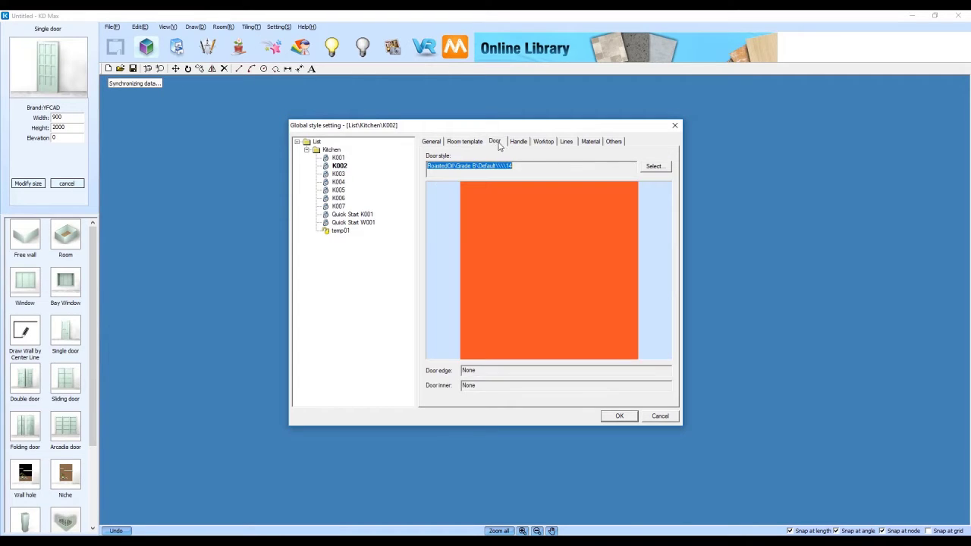
pyautogui.click(658, 166)
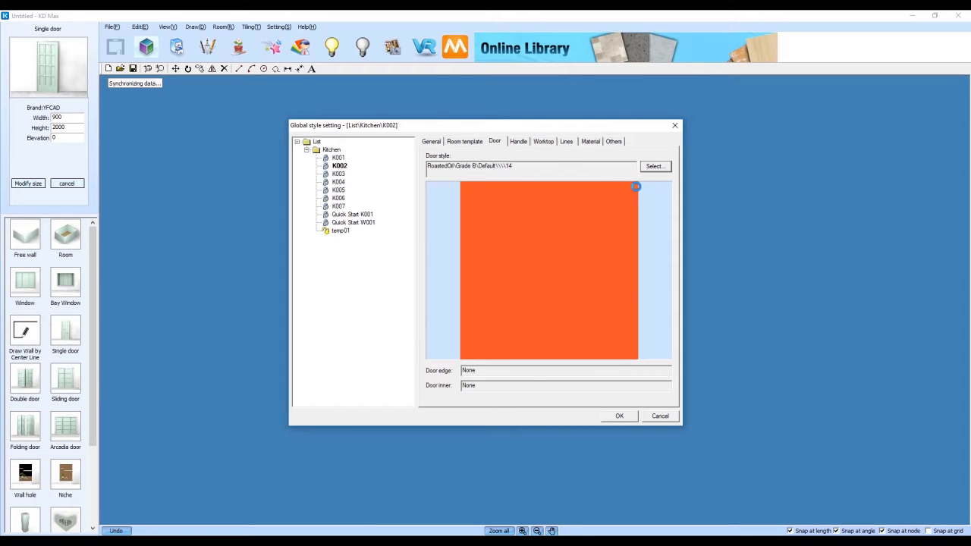
pyautogui.moveTo(578, 208); pyautogui.dragTo(591, 276)
pyautogui.click(534, 353)
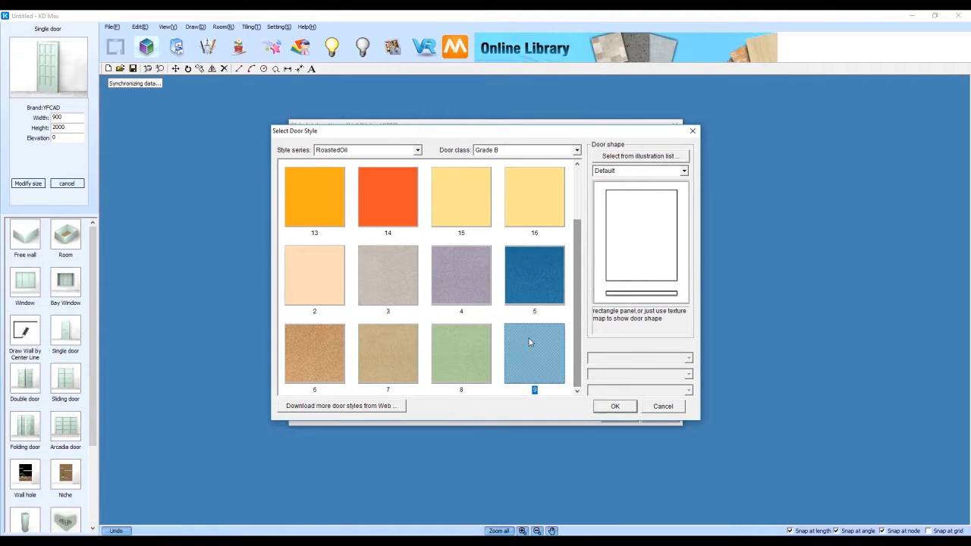
pyautogui.click(621, 406)
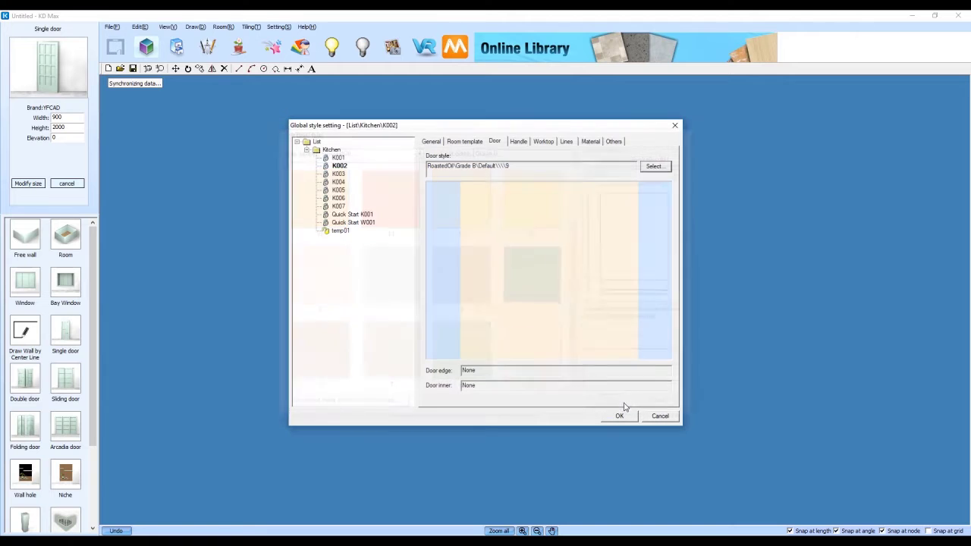
# Step: Enable handle installation for rotary doors and choose Handle A516 25x244x35
pyautogui.click(519, 142)
pyautogui.click(440, 167)
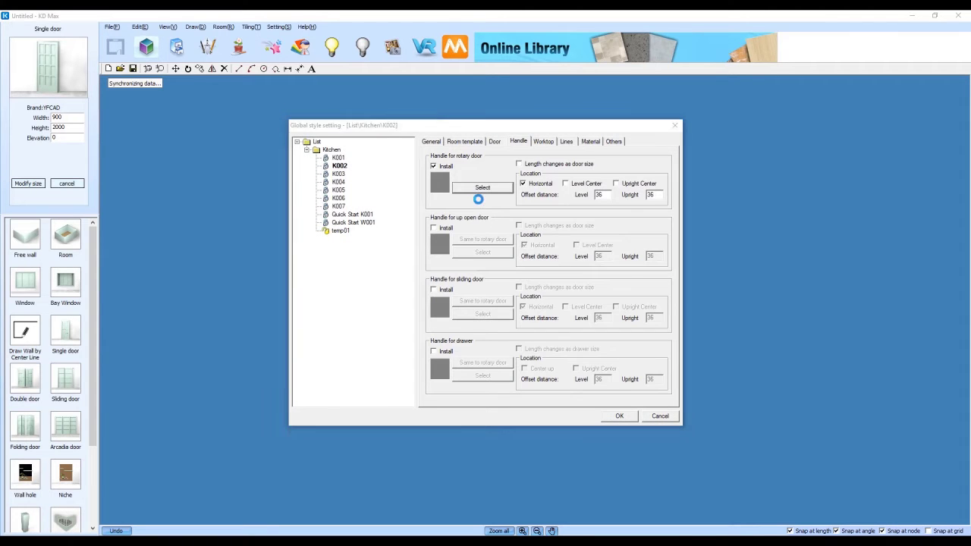
pyautogui.click(478, 189)
pyautogui.moveTo(688, 167); pyautogui.dragTo(688, 189)
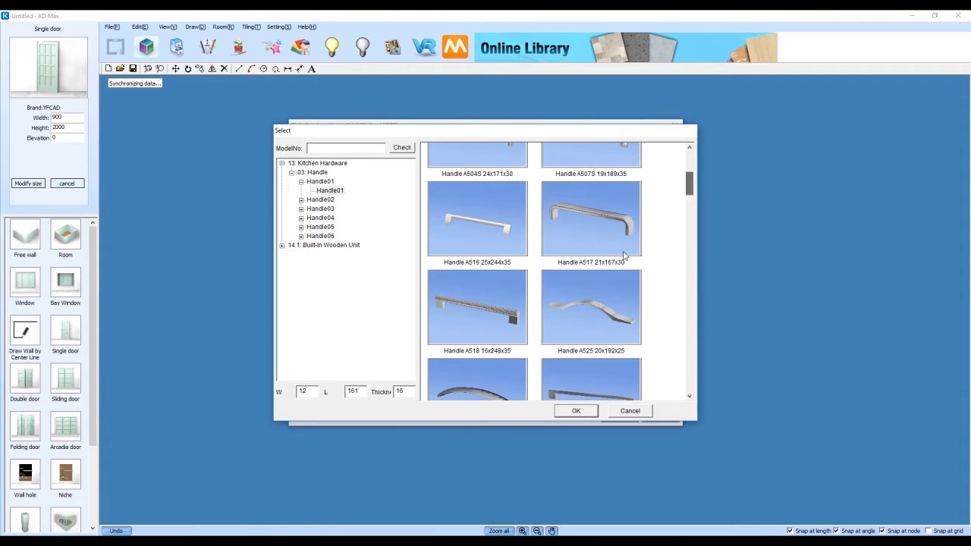
pyautogui.doubleClick(504, 237)
# Step: Enable handles for up-open doors, sliding doors and drawers, using the same handle as the rotary door
pyautogui.click(434, 228)
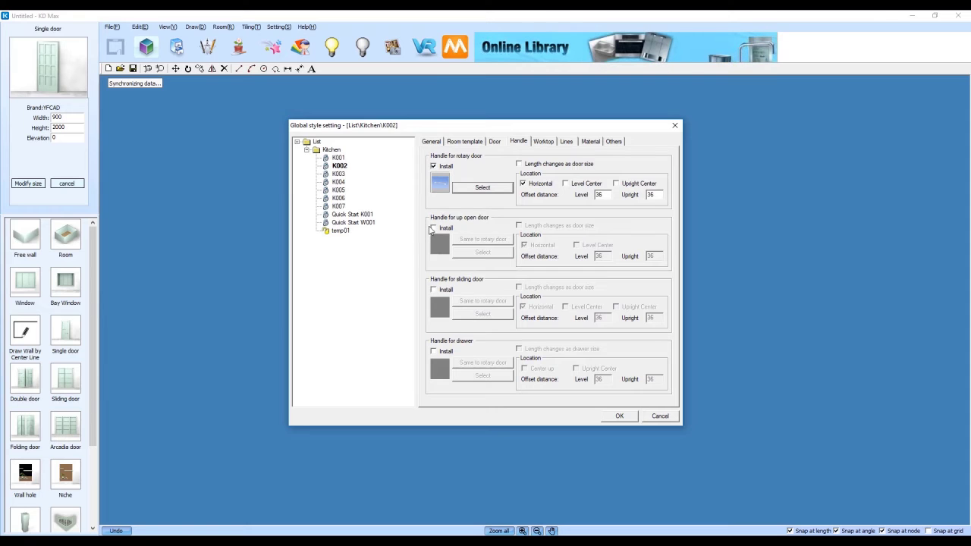
pyautogui.click(476, 241)
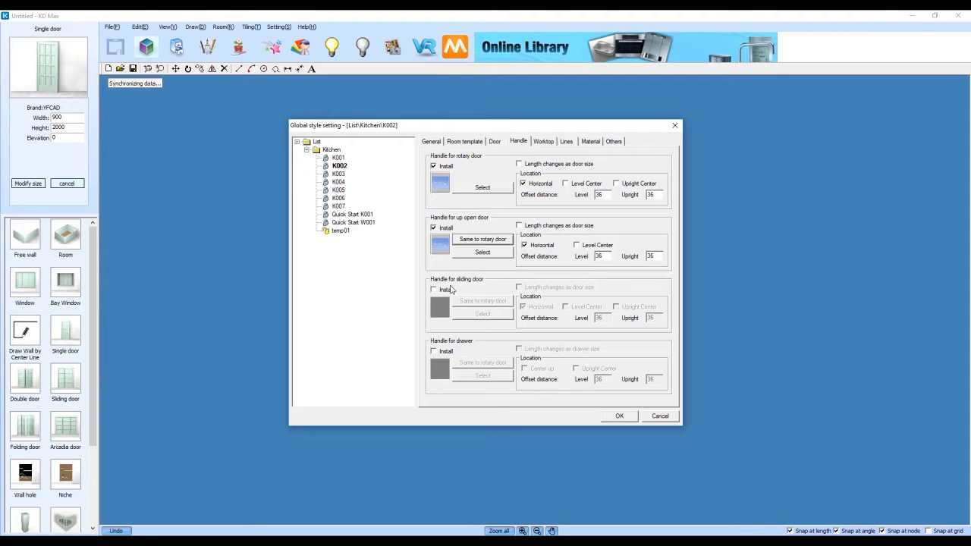
pyautogui.click(445, 289)
pyautogui.click(466, 302)
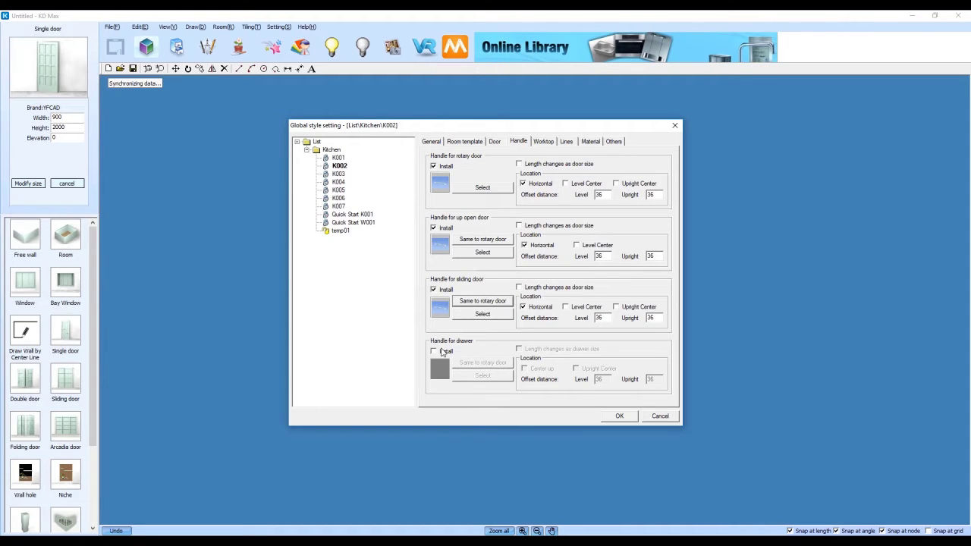
pyautogui.click(444, 351)
pyautogui.click(481, 363)
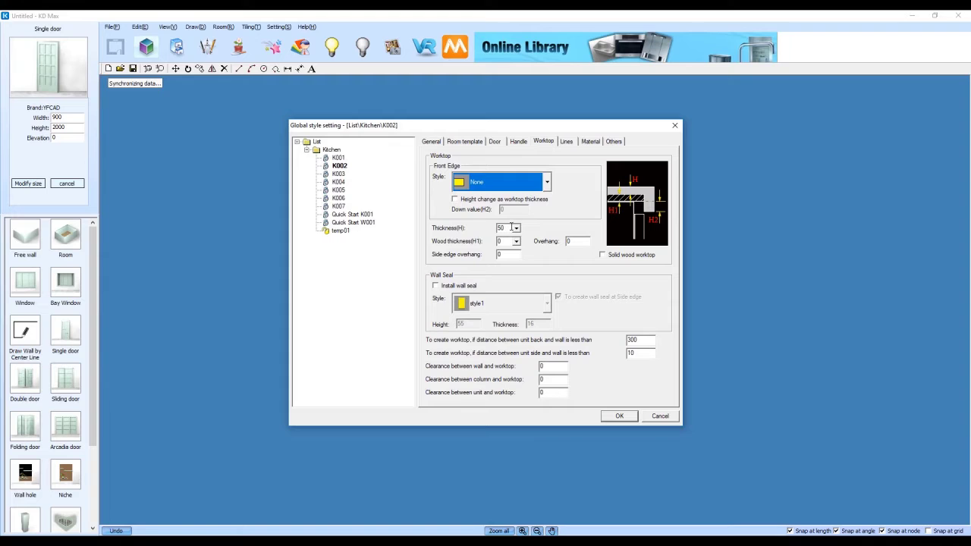
# Step: Set the worktop thickness to 30, the overhang to 20 and the side edge overhang to 16
pyautogui.doubleClick(512, 227)
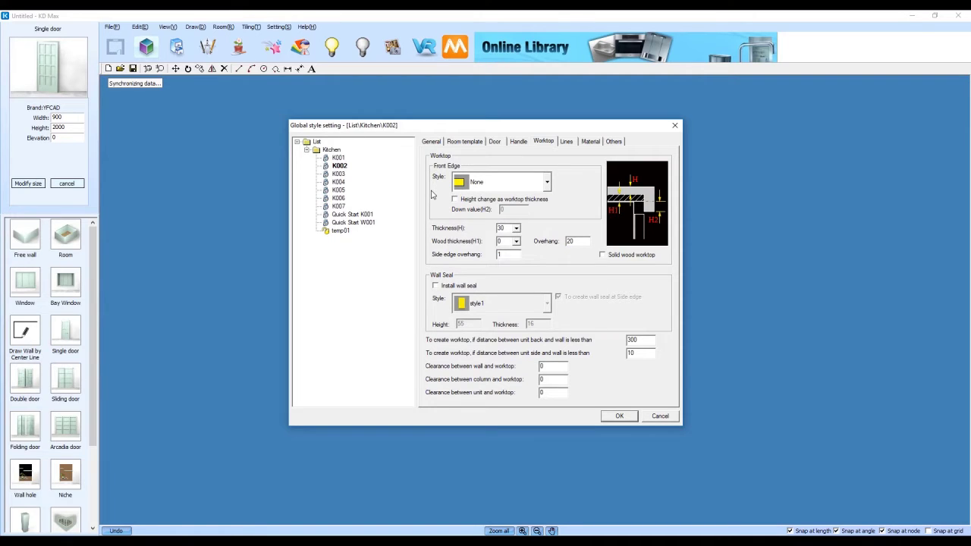
pyautogui.write('6')
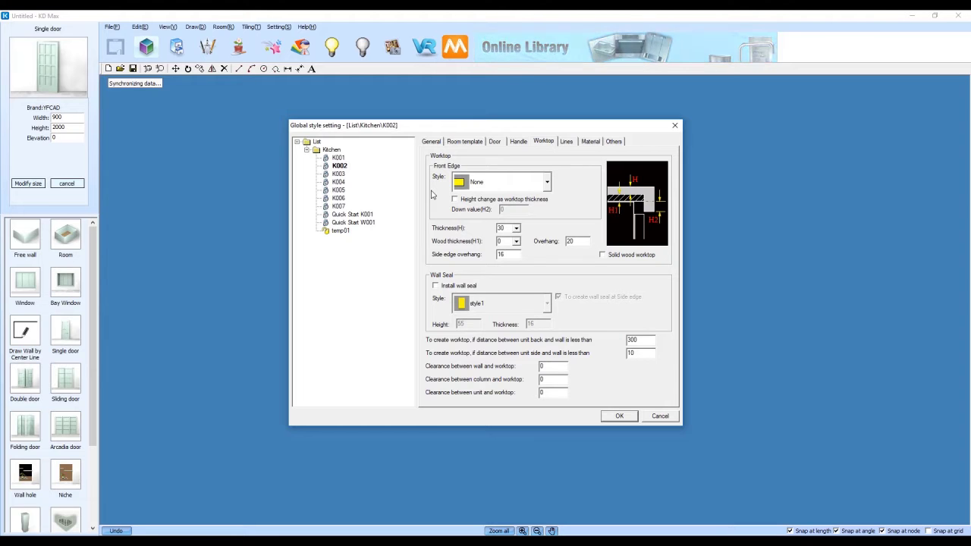
# Step: Set the wall unit elevation to the bottom of the unit to 1800 and apply the global style
pyautogui.click(573, 143)
pyautogui.click(595, 143)
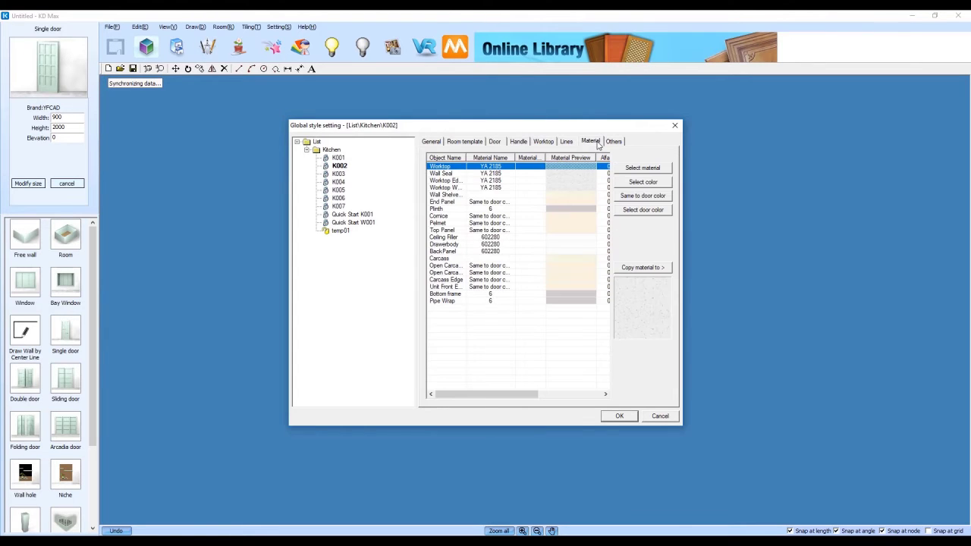
pyautogui.click(614, 142)
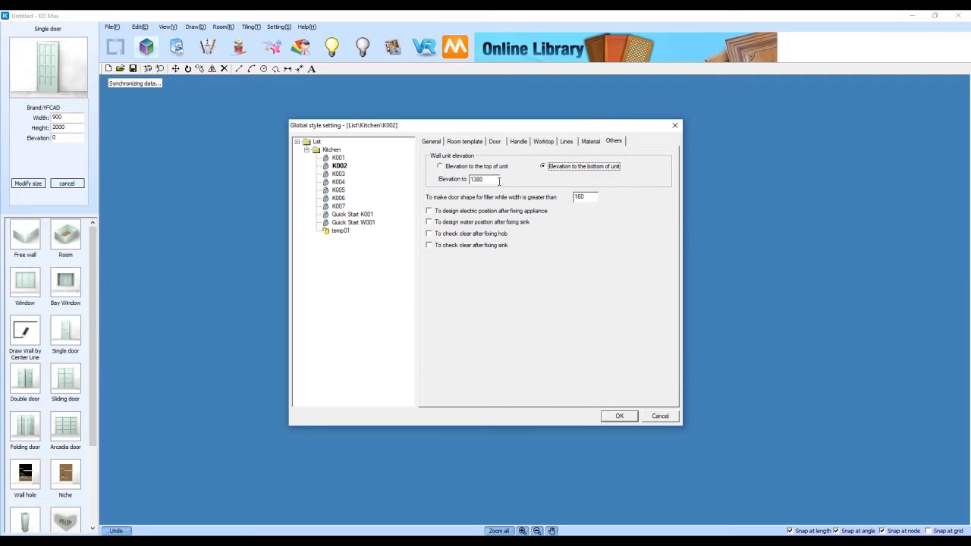
pyautogui.moveTo(499, 180); pyautogui.dragTo(266, 182)
pyautogui.write('1')
pyautogui.click(618, 416)
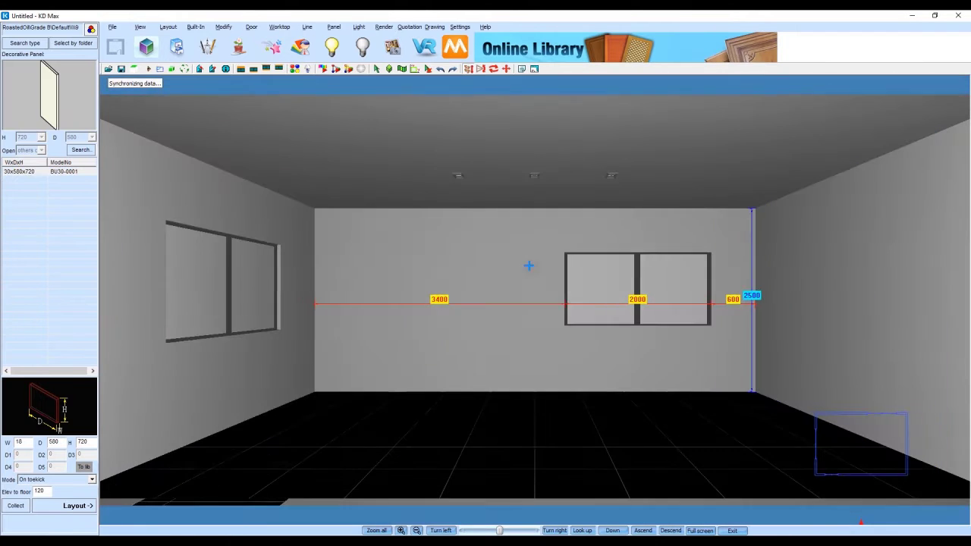
# Step: Choose the Filler Panel from the wall unit products, facing the 4000 mm wall without windows
pyautogui.press('Up')
pyautogui.press('Up')
pyautogui.press('Up')
pyautogui.press('Up')
pyautogui.press('Up')
pyautogui.press('Right')
pyautogui.press('Right')
pyautogui.press('Right')
pyautogui.scroll(-5, 329, 230)
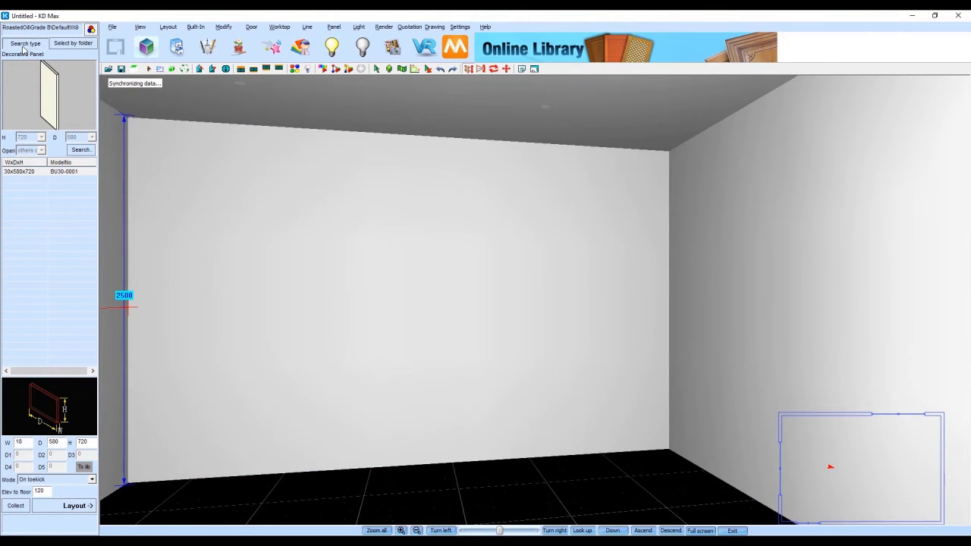
pyautogui.click(24, 44)
pyautogui.click(316, 125)
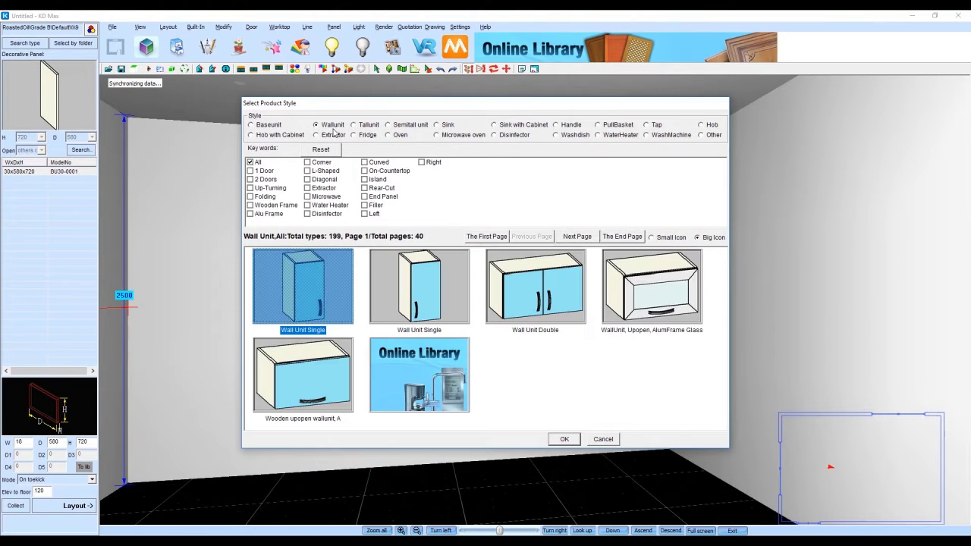
pyautogui.click(364, 205)
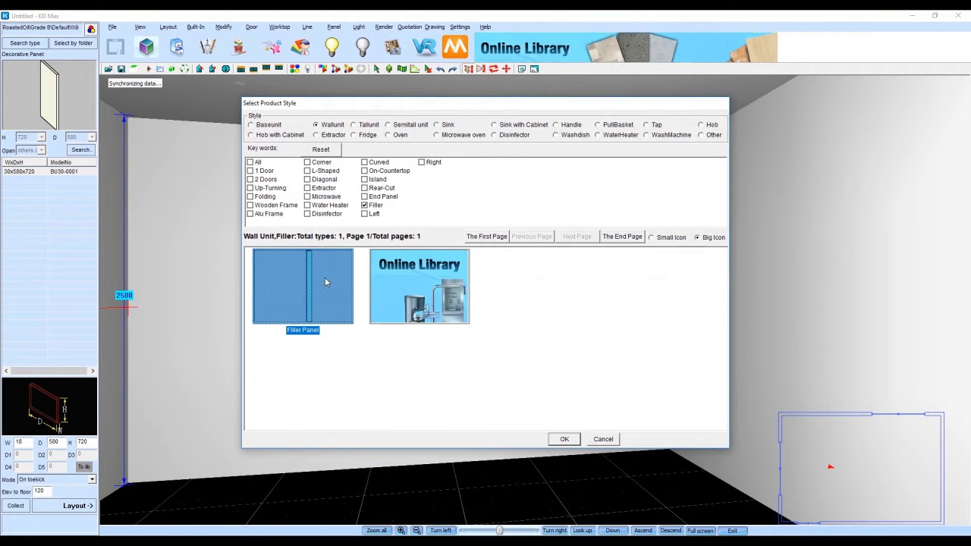
pyautogui.doubleClick(327, 282)
# Step: Set the filler panel to 40 wide, 350 deep and 600 high, and place it in the wall's right corner
pyautogui.doubleClick(19, 442)
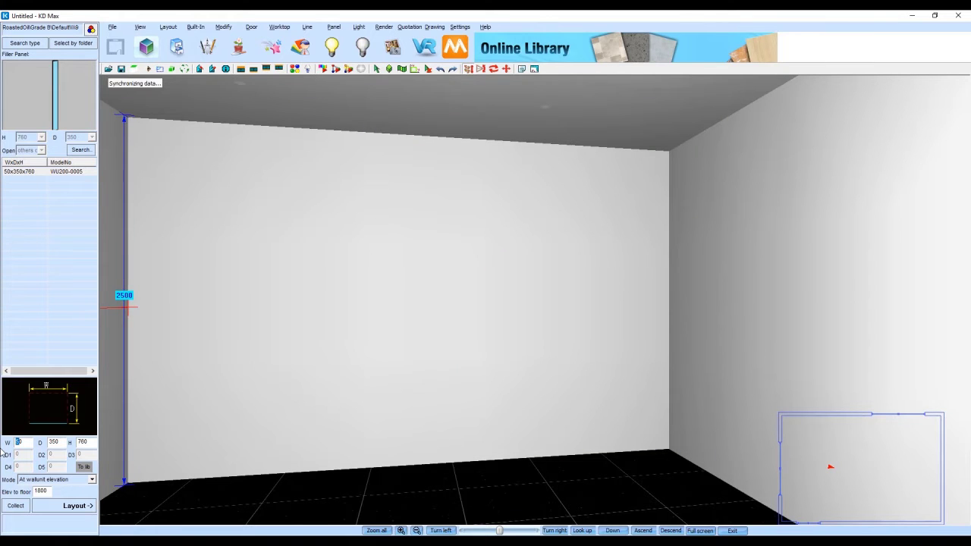
pyautogui.write('40')
pyautogui.click(83, 508)
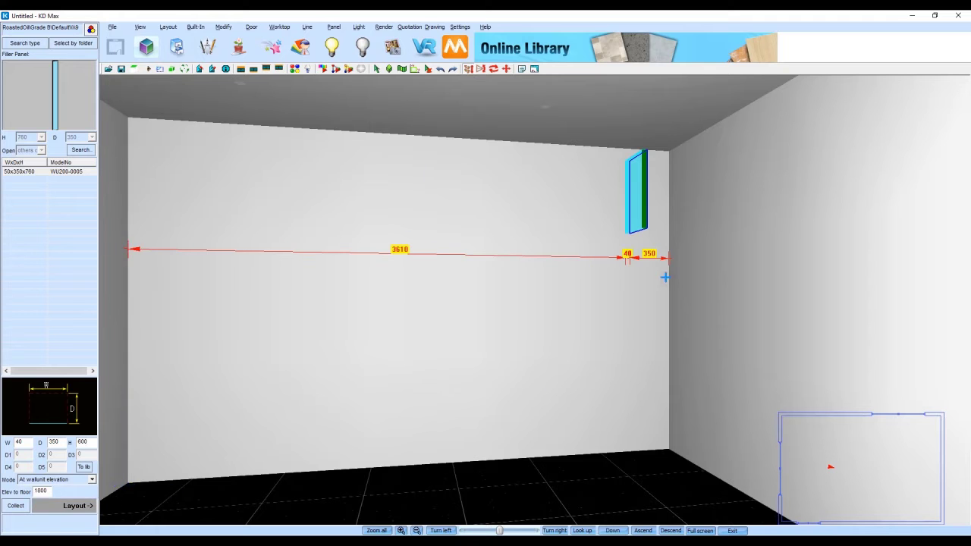
pyautogui.click(665, 252)
pyautogui.click(536, 314)
# Step: Place a two-door Wall Unit Double, 960 wide, 350 deep and 600 high, directly against the filler panel
pyautogui.click(31, 48)
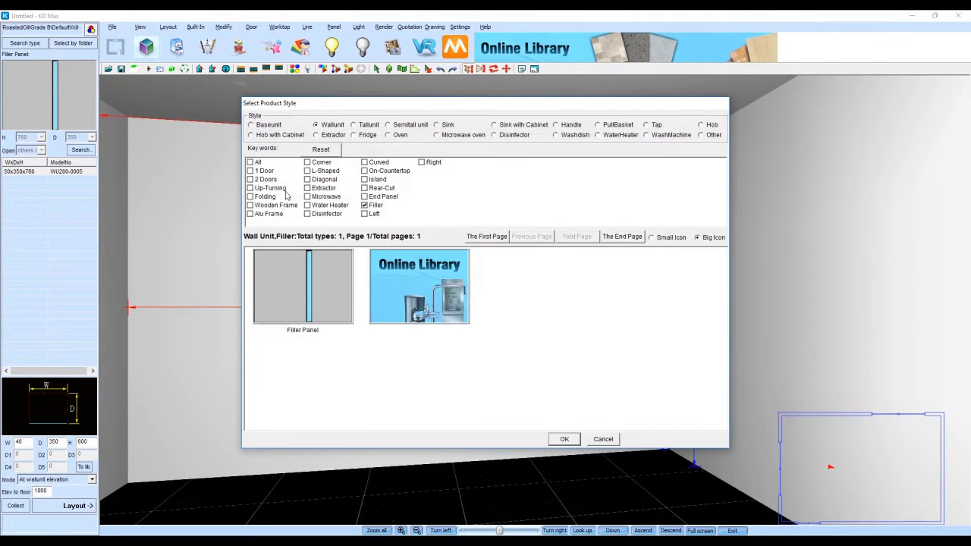
pyautogui.click(264, 181)
pyautogui.click(365, 205)
pyautogui.doubleClick(310, 280)
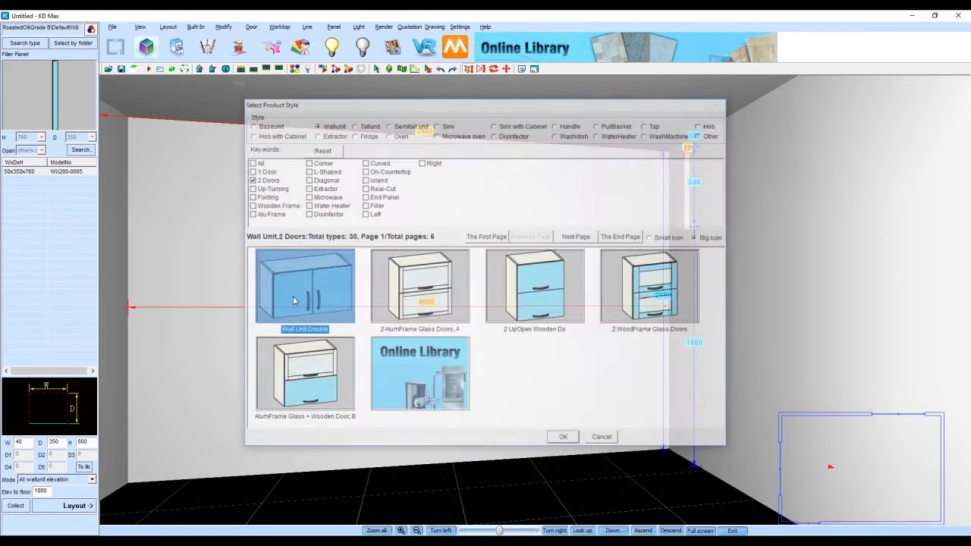
pyautogui.moveTo(90, 442); pyautogui.dragTo(2, 447)
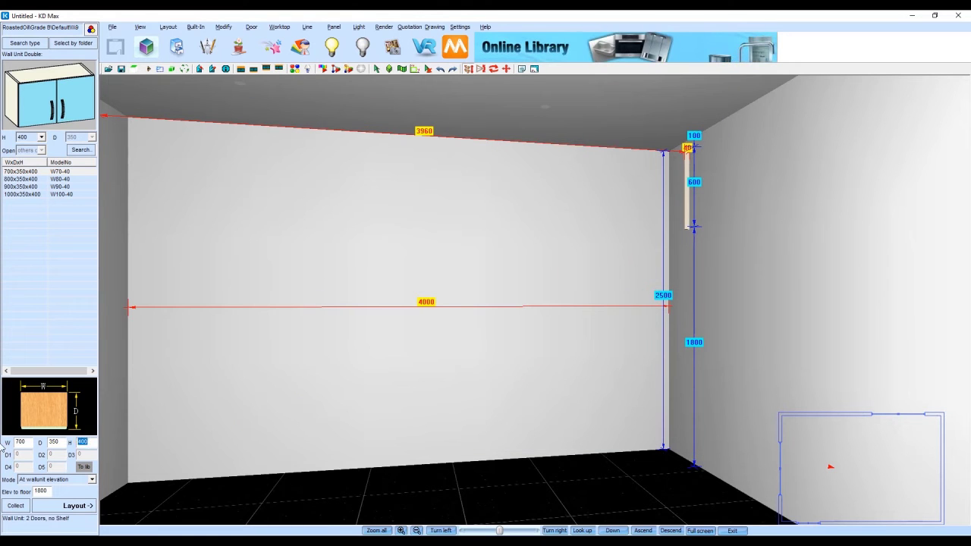
pyautogui.write('600')
pyautogui.doubleClick(26, 447)
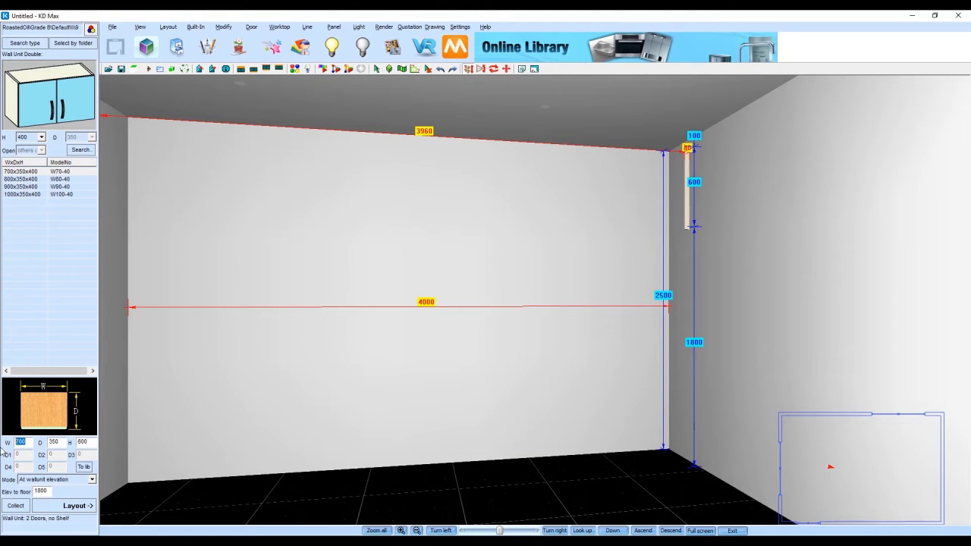
pyautogui.click(77, 507)
pyautogui.click(660, 192)
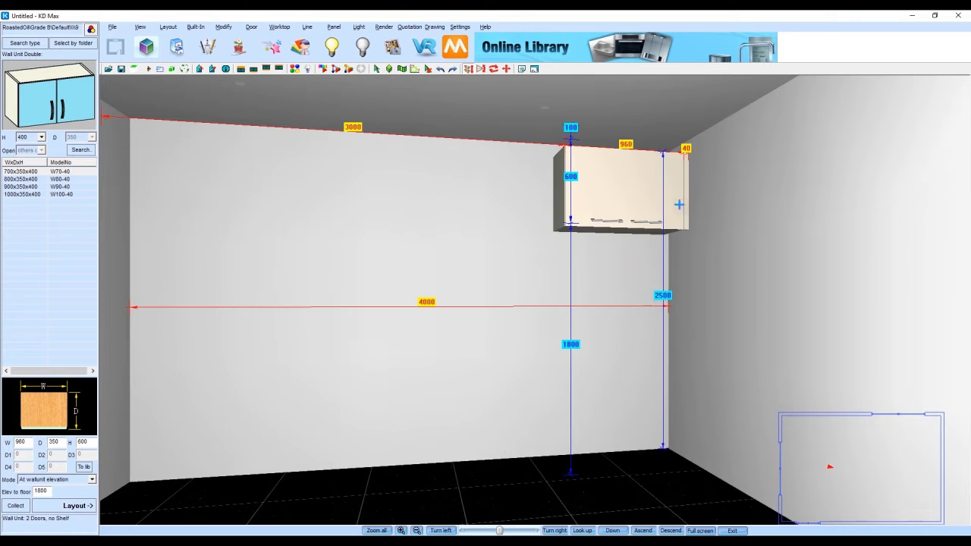
# Step: Choose the Decorative Panel from the tall unit end panels
pyautogui.scroll(3, 630, 200)
pyautogui.scroll(-2, 752, 217)
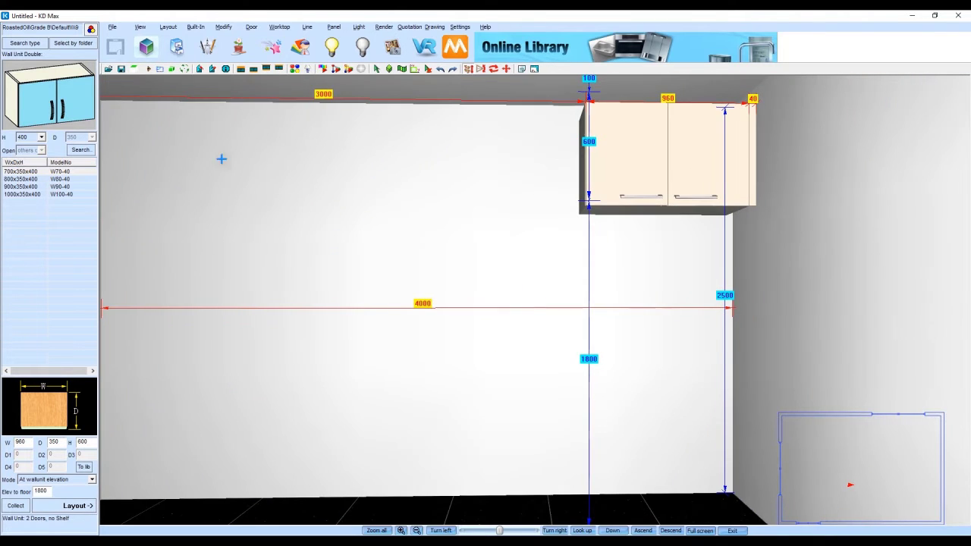
pyautogui.click(27, 43)
pyautogui.click(370, 126)
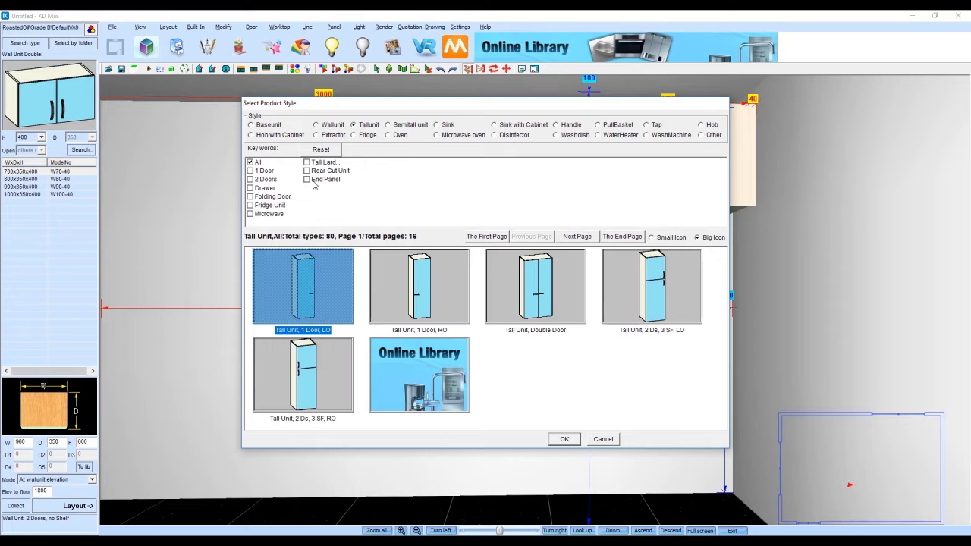
pyautogui.click(315, 181)
pyautogui.doubleClick(305, 273)
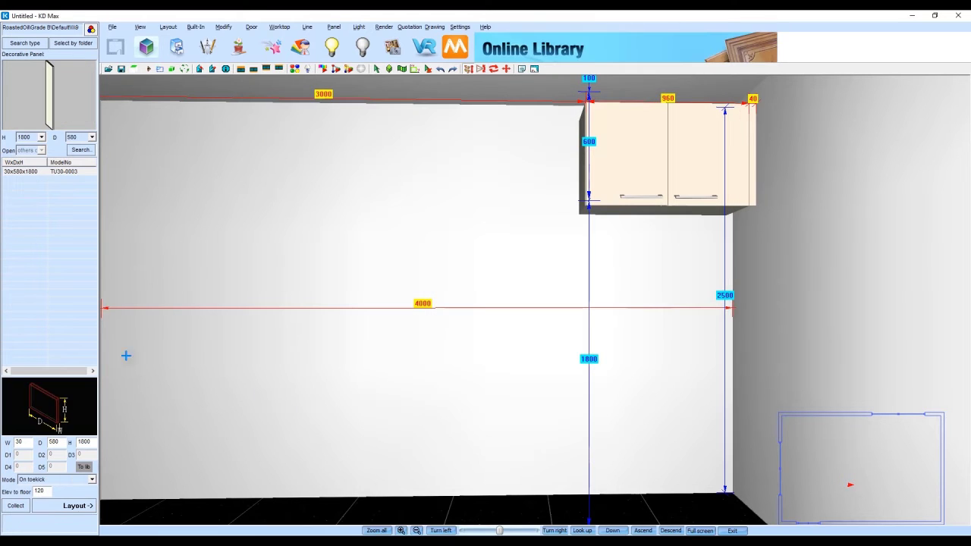
# Step: Size the end panel to 18 × 600 × 2400 and place it on the floor against the wall unit's left side
pyautogui.doubleClick(82, 442)
pyautogui.write('2400')
pyautogui.doubleClick(23, 442)
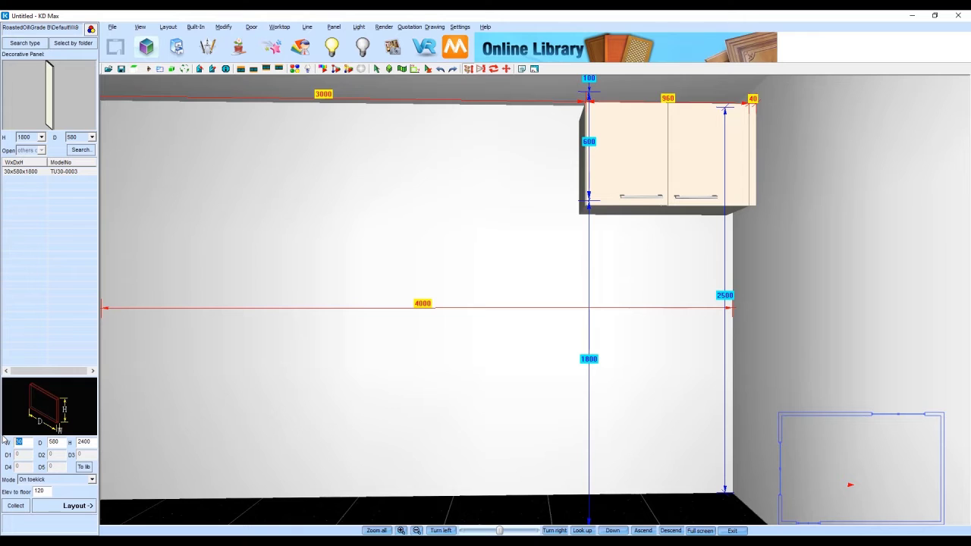
pyautogui.doubleClick(53, 442)
pyautogui.click(57, 480)
pyautogui.click(57, 309)
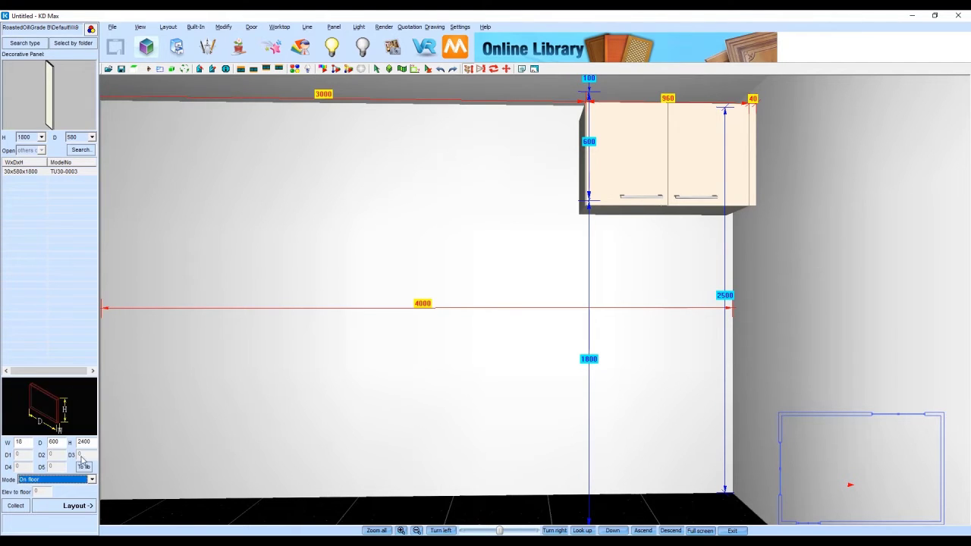
pyautogui.click(77, 504)
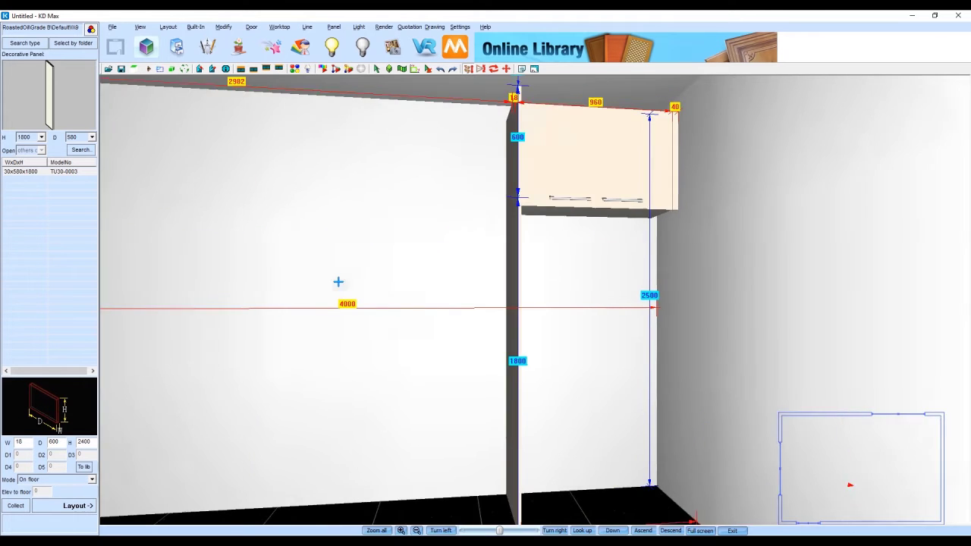
# Step: DragMove the double wall unit forward until its front lines up with the front edge of the tall end panel
pyautogui.moveTo(296, 286); pyautogui.dragTo(634, 197, button='middle')
pyautogui.rightClick(619, 183)
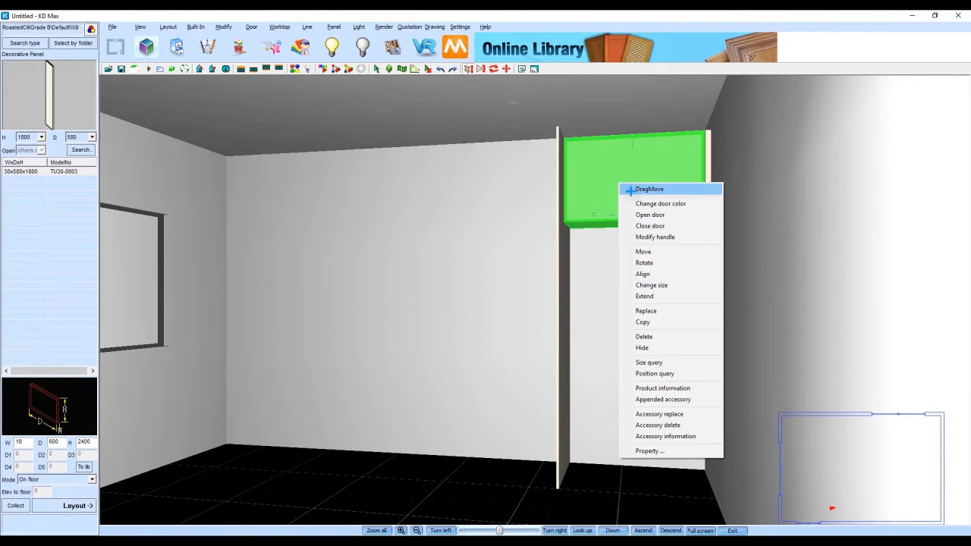
pyautogui.click(646, 189)
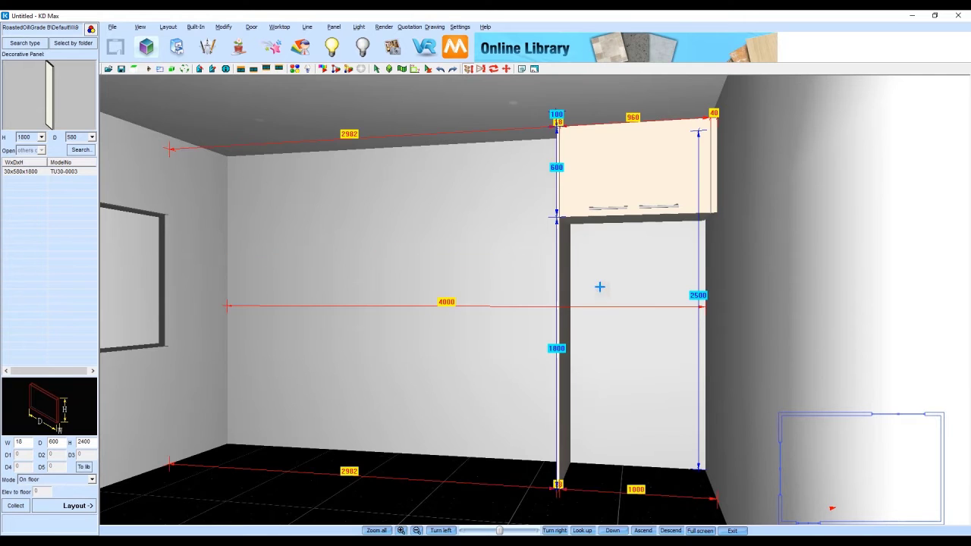
# Step: Place a double-door tall unit, 1000 × 600 × 2280, on the toekick against the left side of the end panel
pyautogui.moveTo(579, 274); pyautogui.dragTo(218, 119, button='middle')
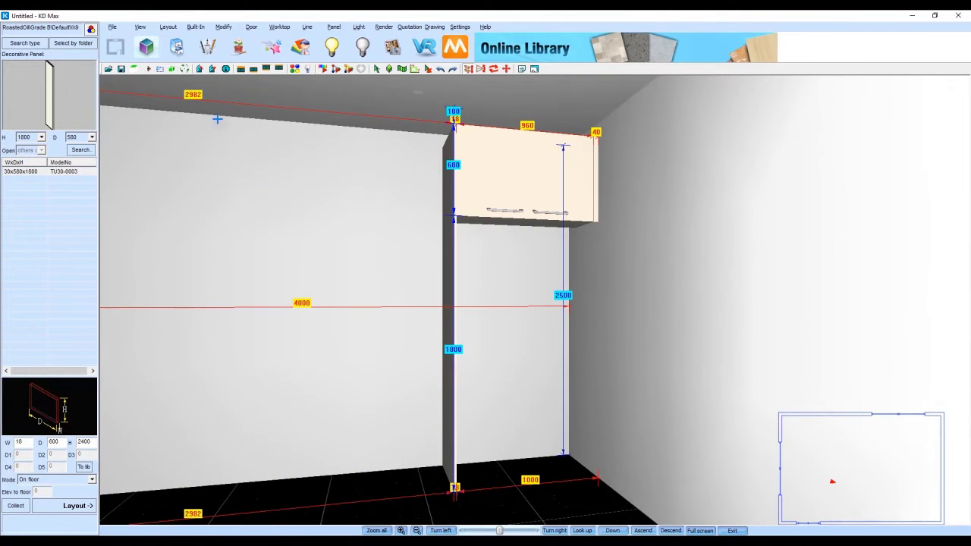
pyautogui.click(25, 43)
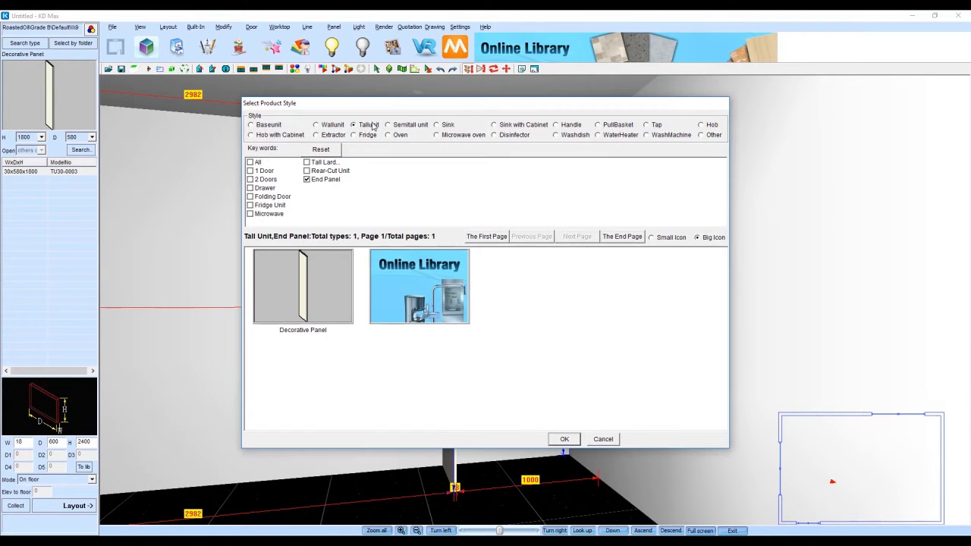
pyautogui.click(266, 180)
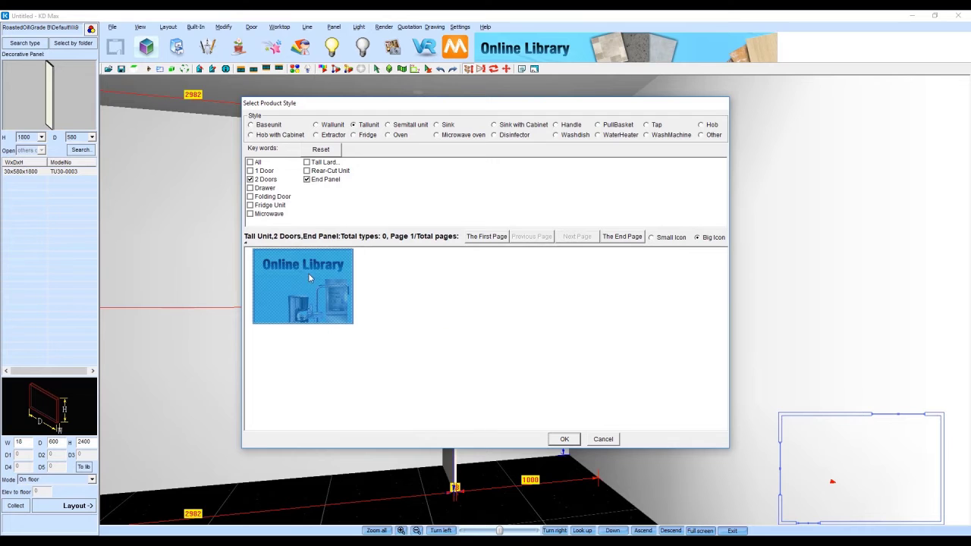
pyautogui.click(327, 179)
pyautogui.doubleClick(329, 273)
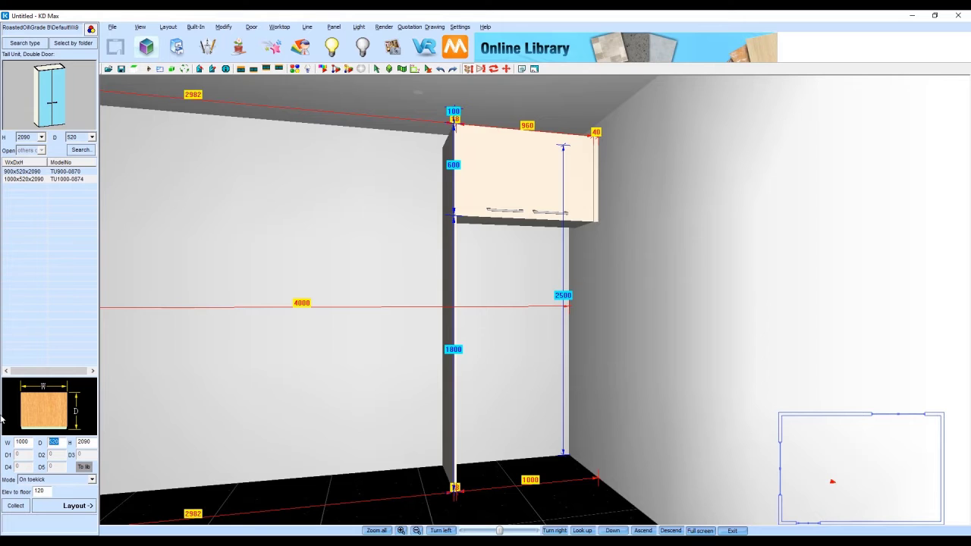
pyautogui.write('6')
pyautogui.write('2')
pyautogui.write('280')
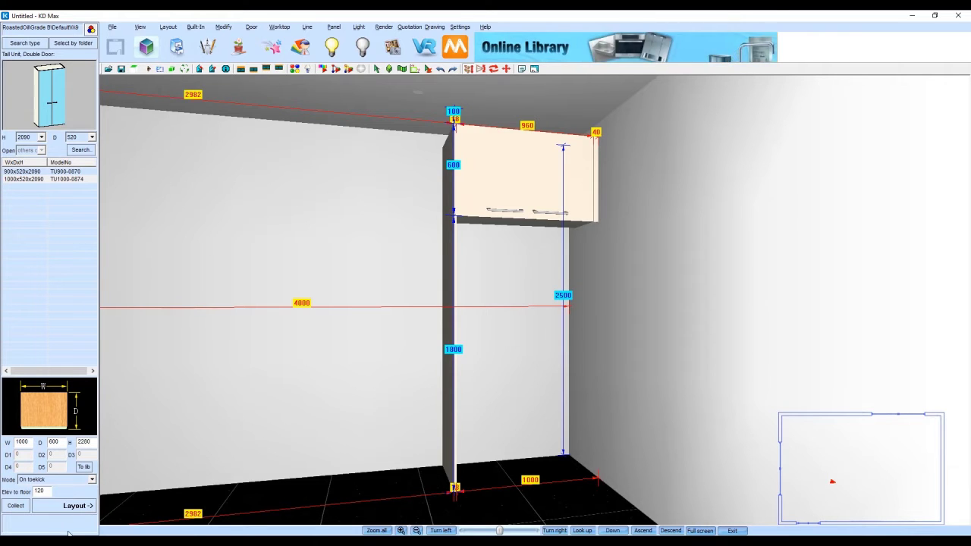
pyautogui.click(74, 505)
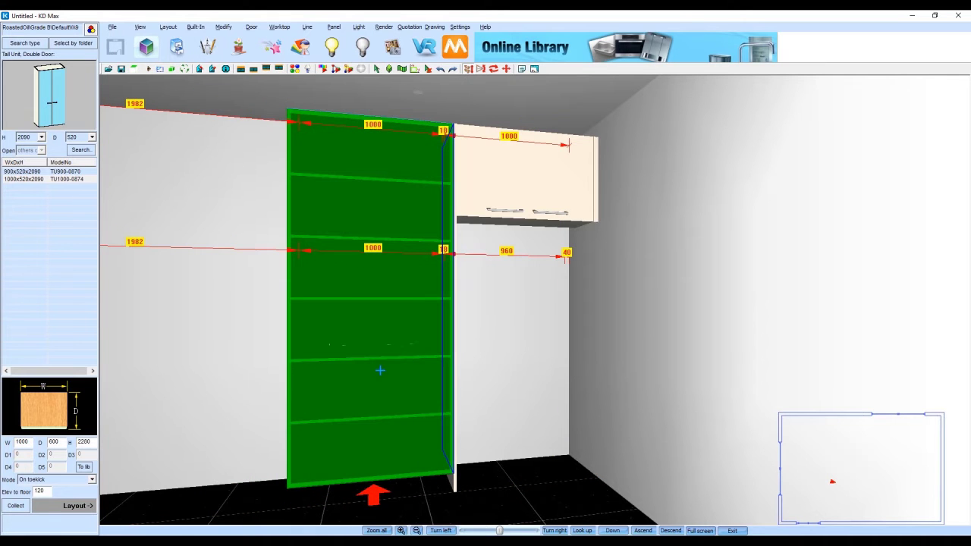
pyautogui.click(380, 370)
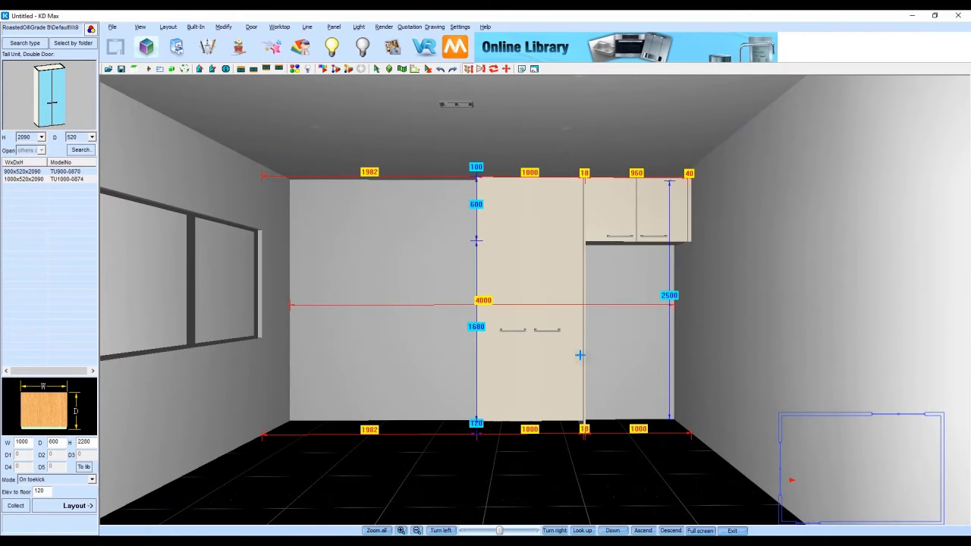
# Step: Copy the tall end panel to the left side of the double-door tall unit
pyautogui.rightClick(584, 355)
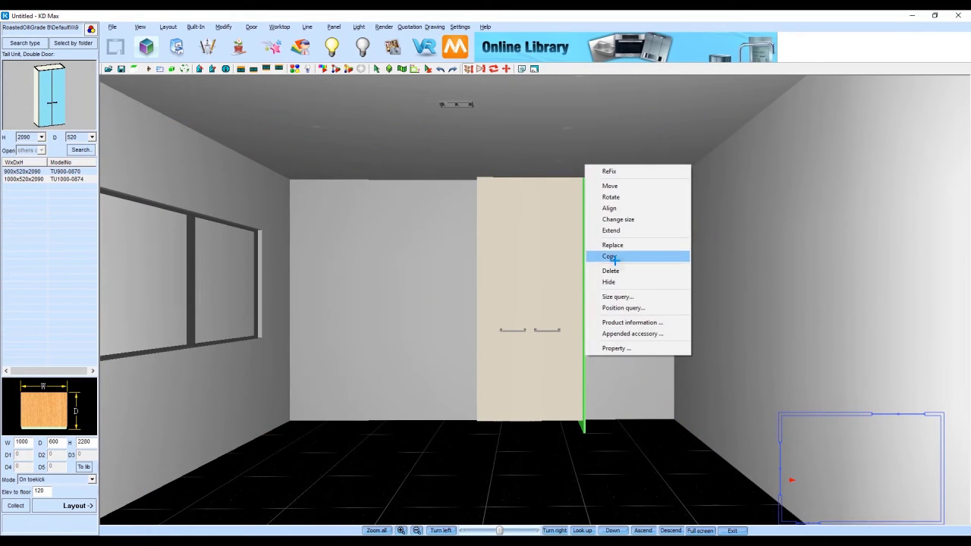
pyautogui.click(618, 256)
pyautogui.click(495, 246)
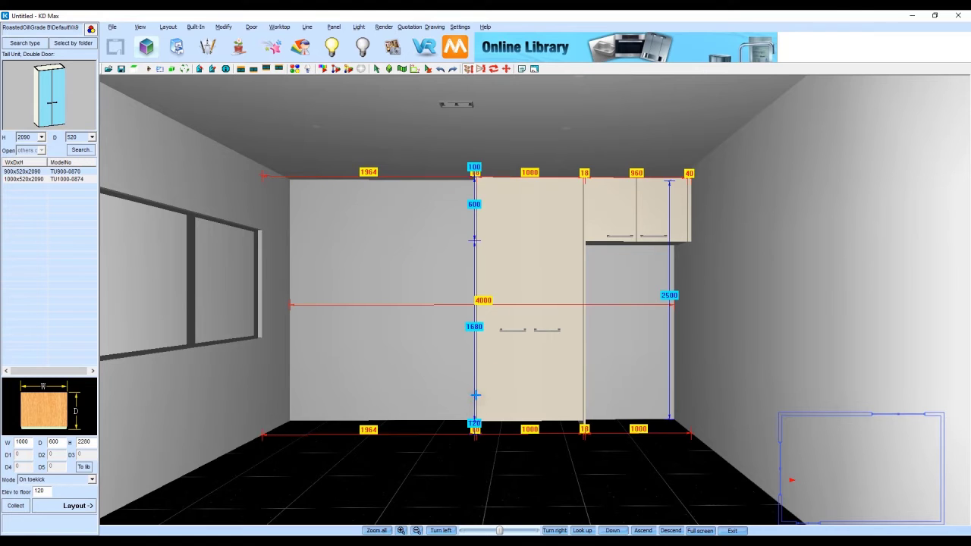
# Step: Set the height of the tall unit's left end panel to 2280, keeping its top edge fixed so it shortens from the floor
pyautogui.rightClick(475, 395)
pyautogui.click(508, 259)
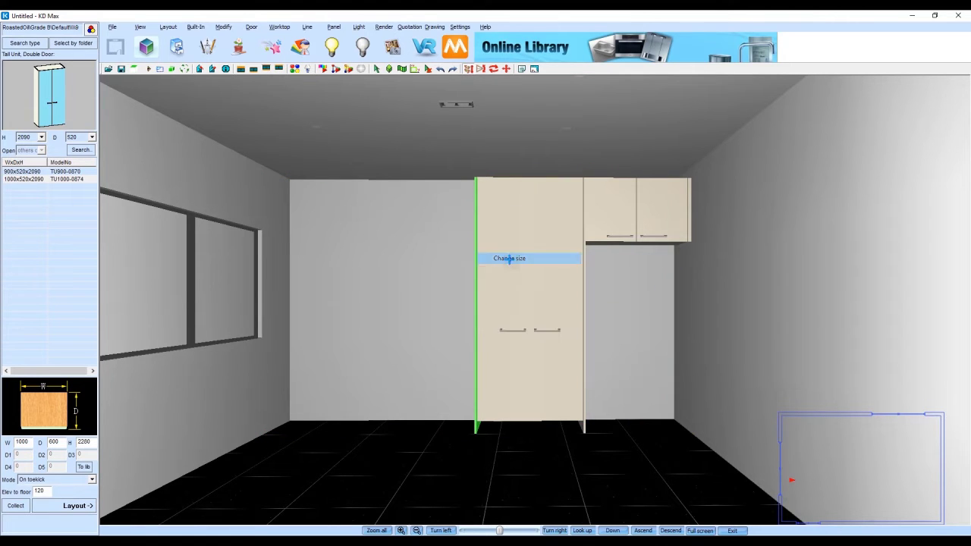
pyautogui.doubleClick(335, 305)
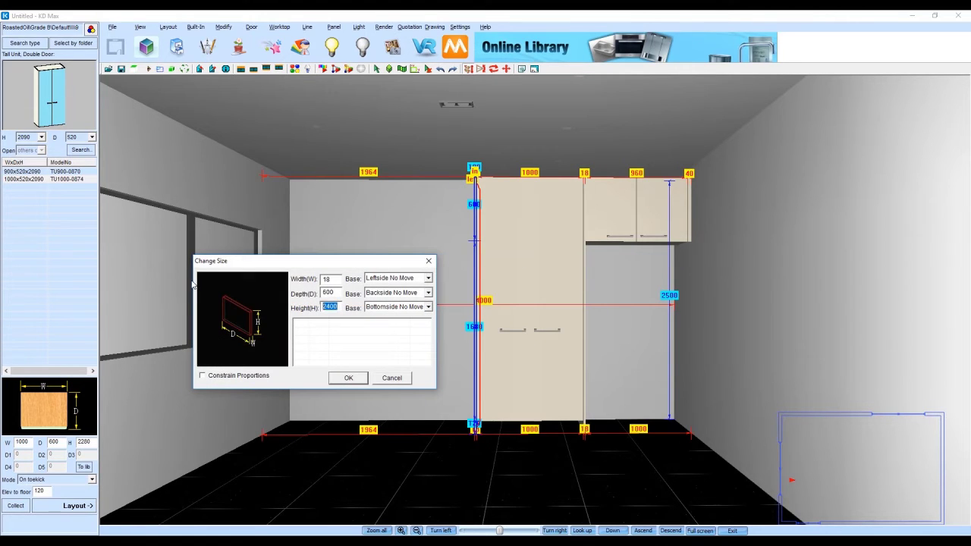
pyautogui.write('28')
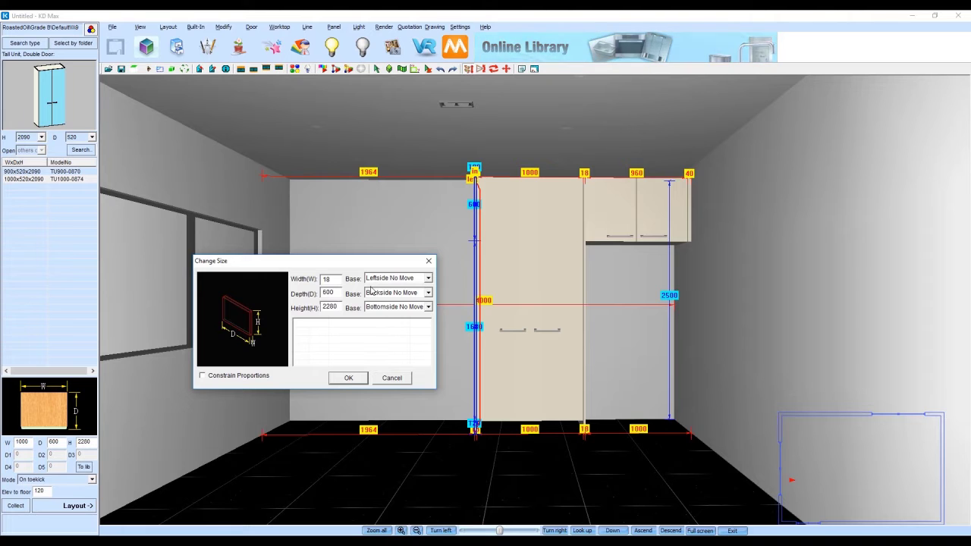
pyautogui.click(381, 307)
pyautogui.click(385, 324)
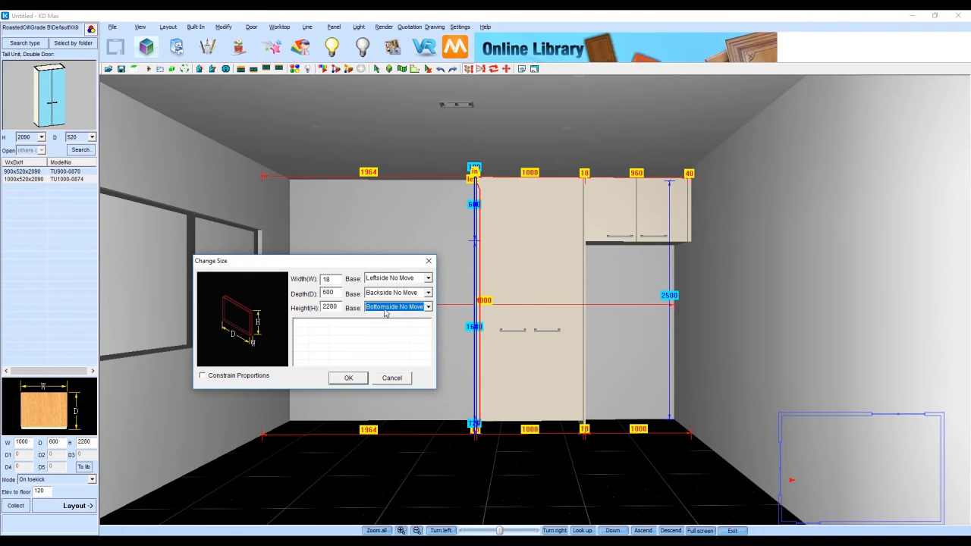
pyautogui.click(348, 378)
pyautogui.scroll(-2, 340, 379)
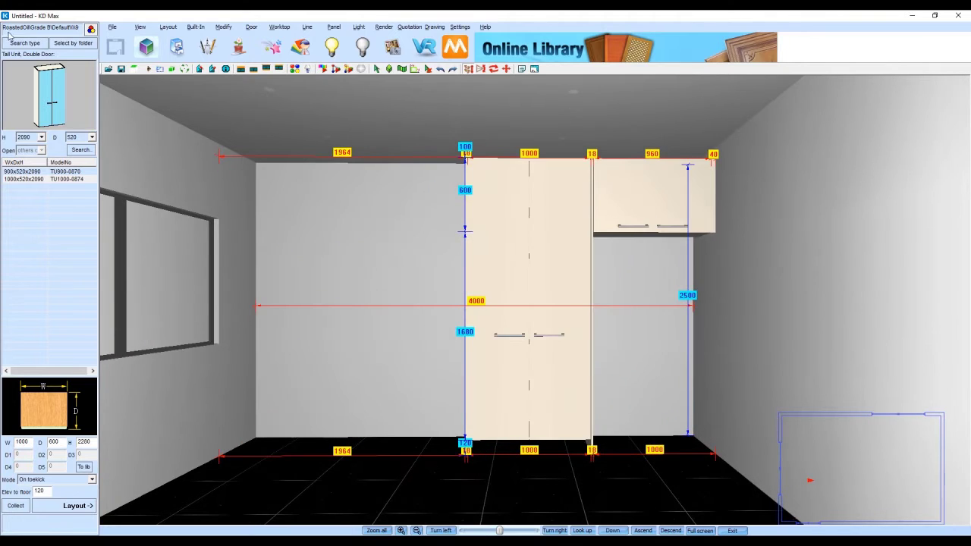
# Step: Place a right-opening one-door base unit, 400 × 580 × 720, on the toekick against the left side of the tall unit's end panel
pyautogui.click(75, 79)
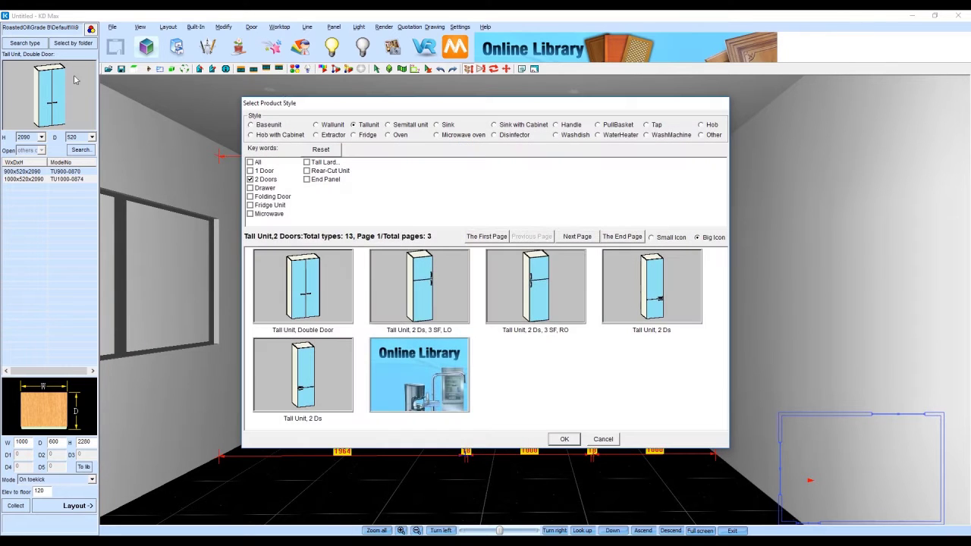
pyautogui.click(275, 124)
pyautogui.click(251, 171)
pyautogui.click(469, 302)
pyautogui.doubleClick(470, 302)
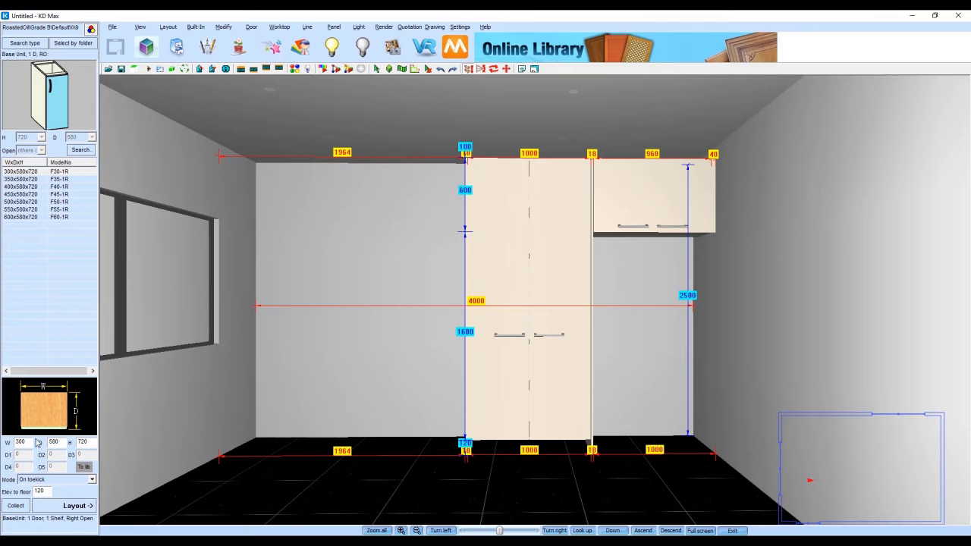
pyautogui.doubleClick(21, 442)
pyautogui.write('400')
pyautogui.click(76, 505)
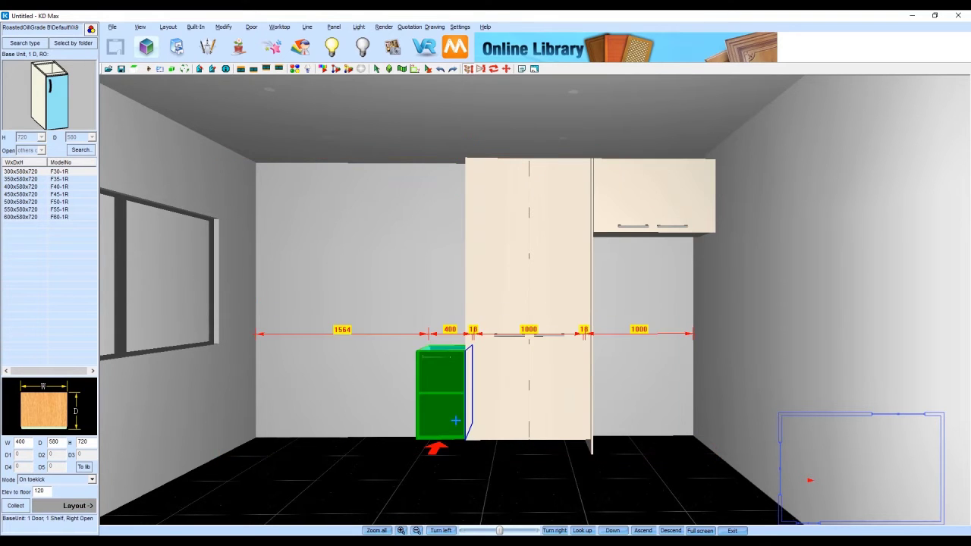
pyautogui.click(456, 419)
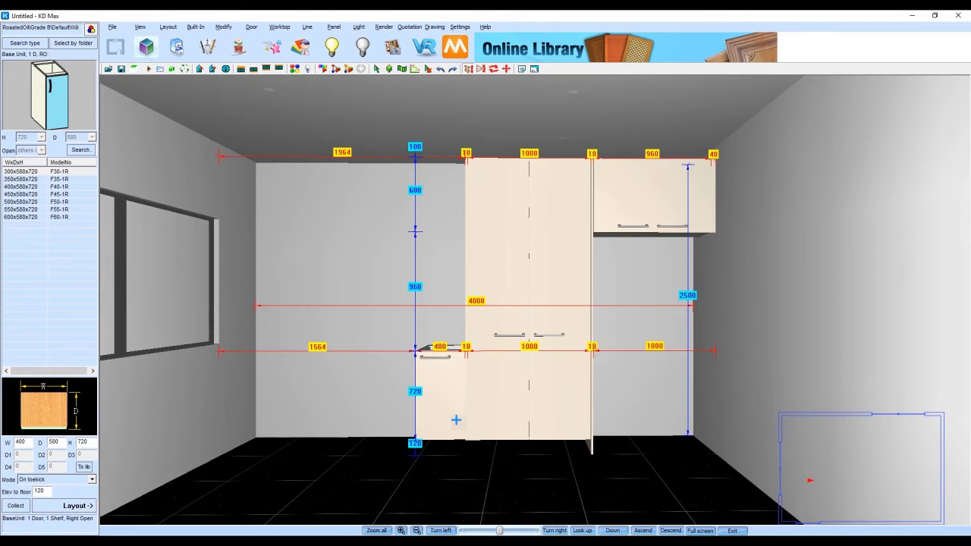
# Step: Place a 600 × 580 × 720 oven cooking unit with the upper fascia on the toekick, directly left of the 400 mm base unit
pyautogui.click(31, 45)
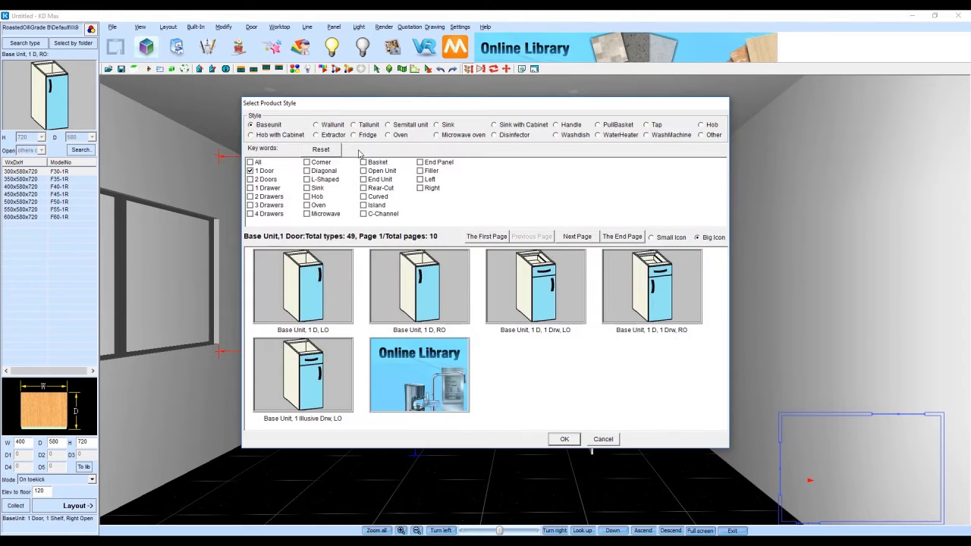
pyautogui.click(323, 206)
pyautogui.click(262, 172)
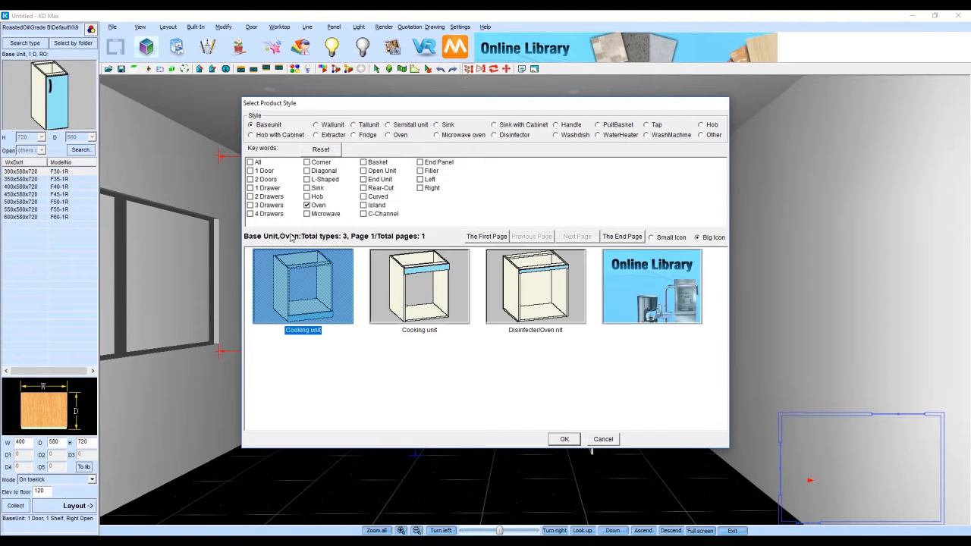
pyautogui.click(409, 294)
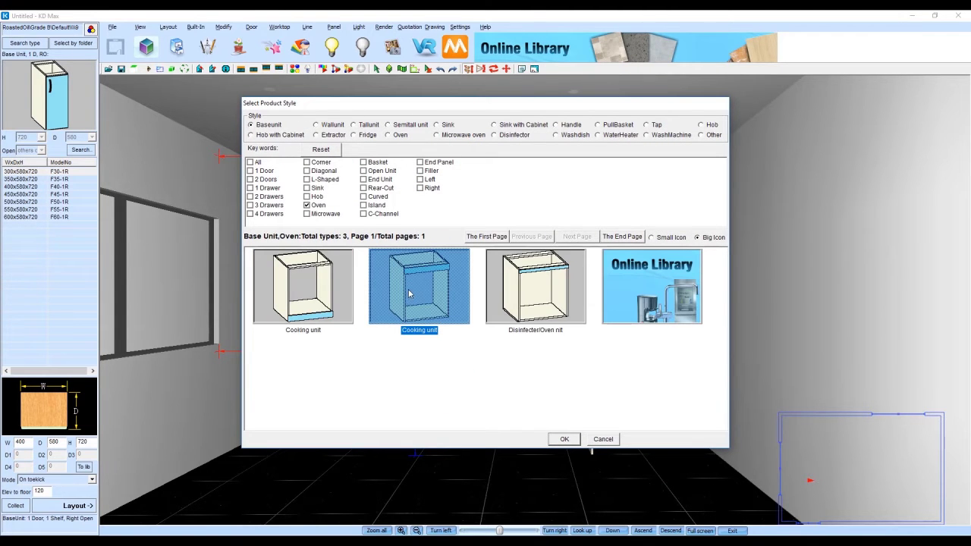
pyautogui.doubleClick(459, 271)
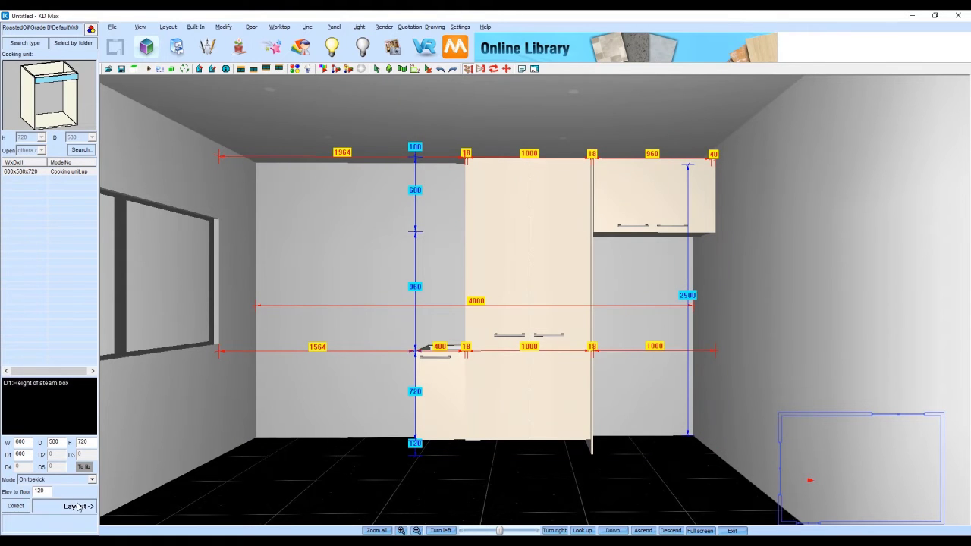
pyautogui.click(77, 507)
pyautogui.click(370, 449)
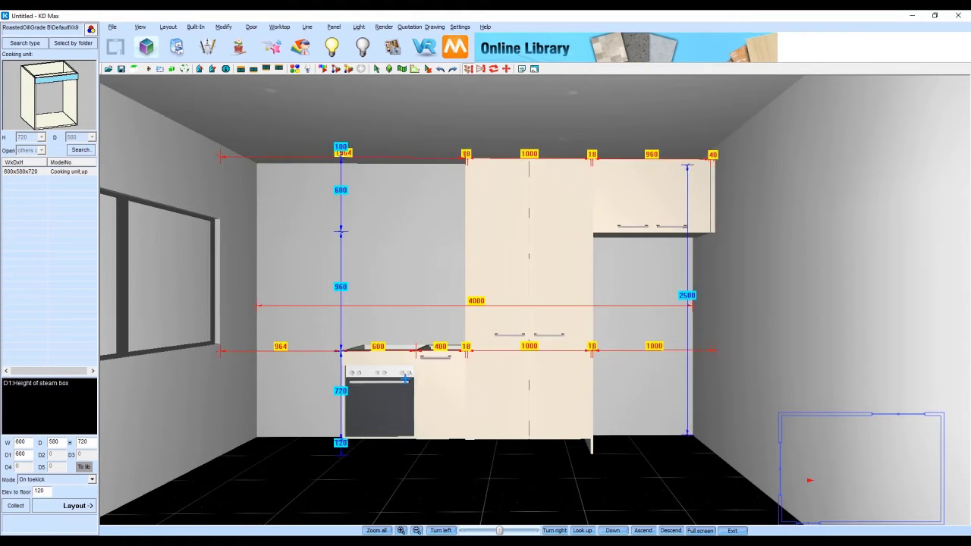
# Step: Place a one-door corner base unit, 964 × 580 × 720 with D1 344 and D2 40, in the gap between the cooking unit and the corner
pyautogui.click(11, 45)
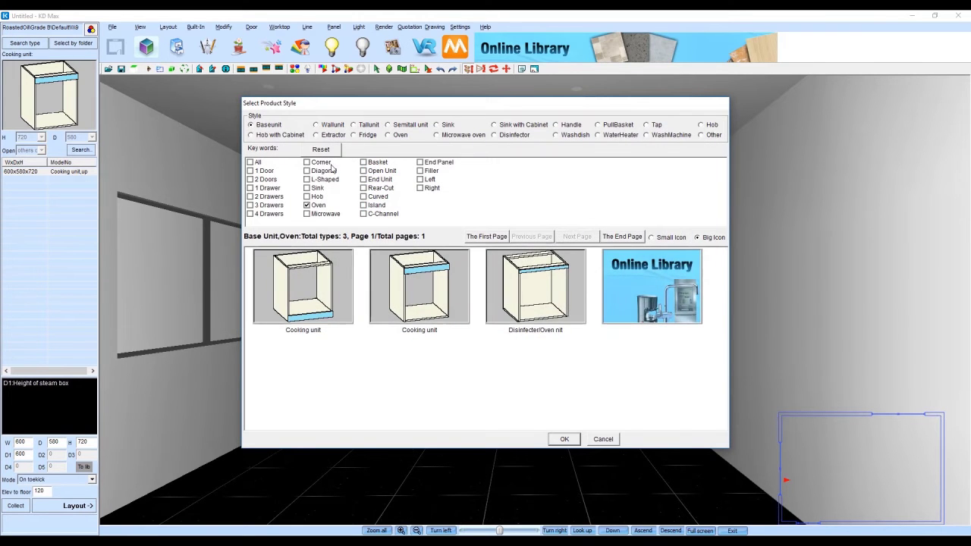
pyautogui.click(333, 166)
pyautogui.click(318, 205)
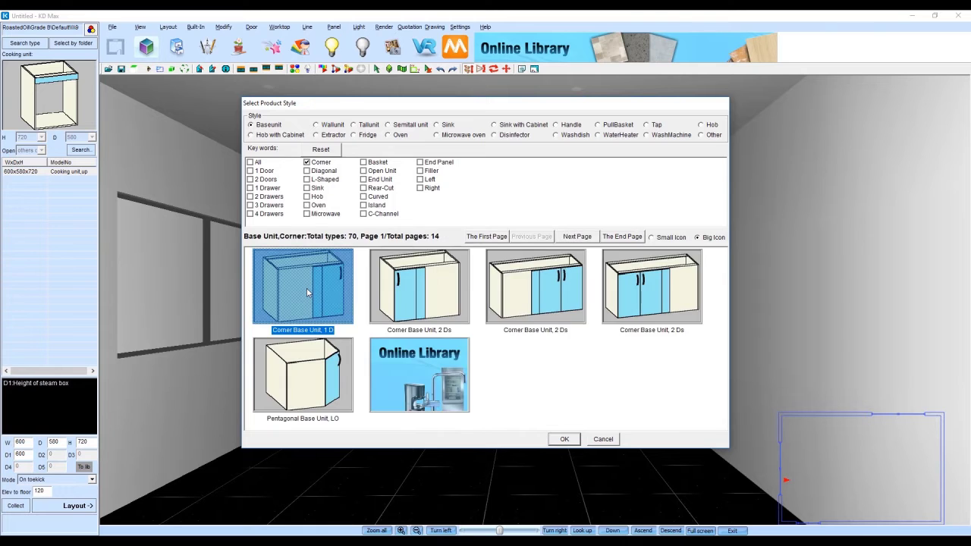
pyautogui.doubleClick(308, 294)
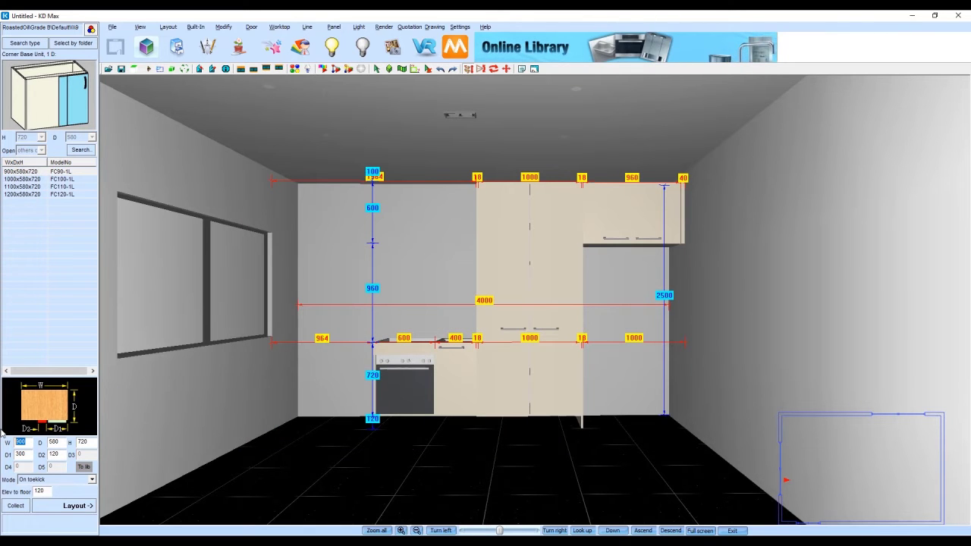
pyautogui.write('9')
pyautogui.press('Tab')
pyautogui.press('Tab')
pyautogui.press('Tab')
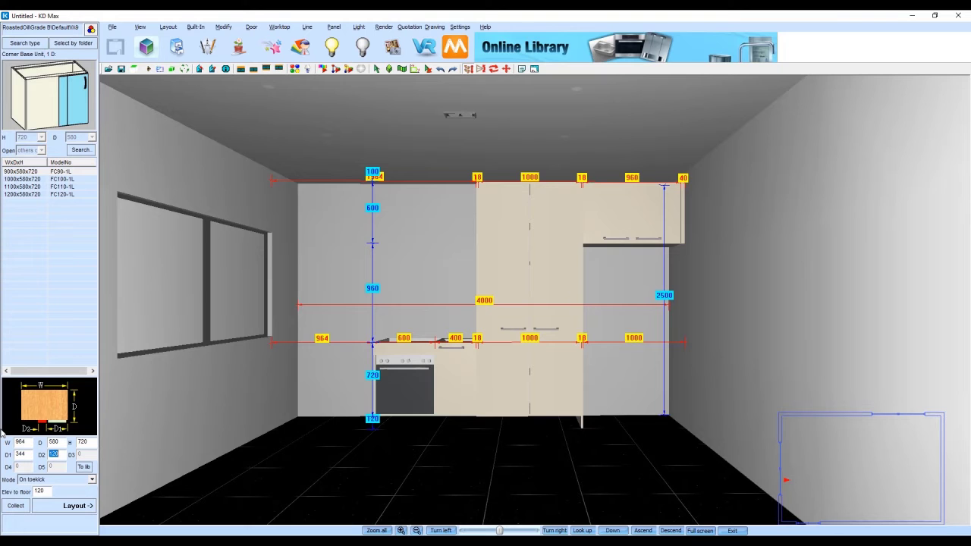
pyautogui.click(54, 506)
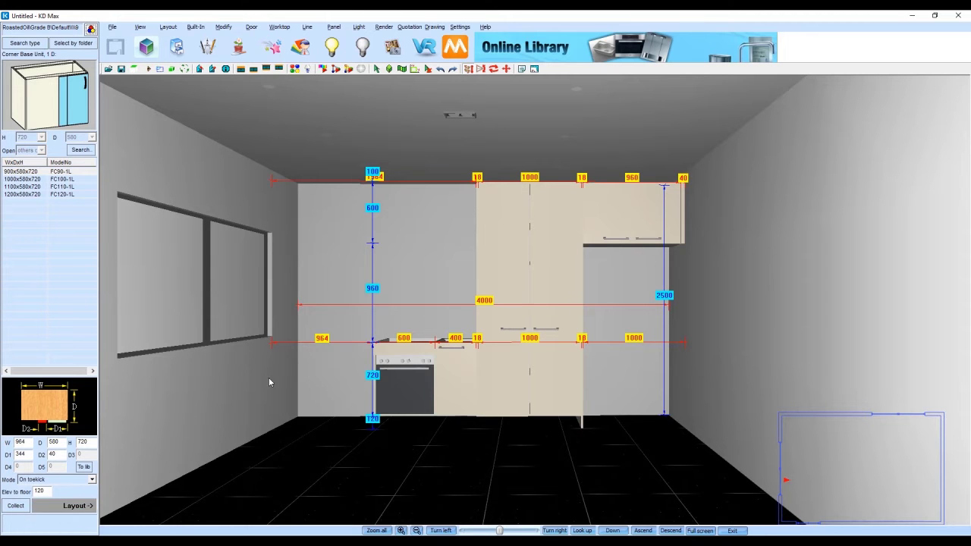
pyautogui.click(326, 369)
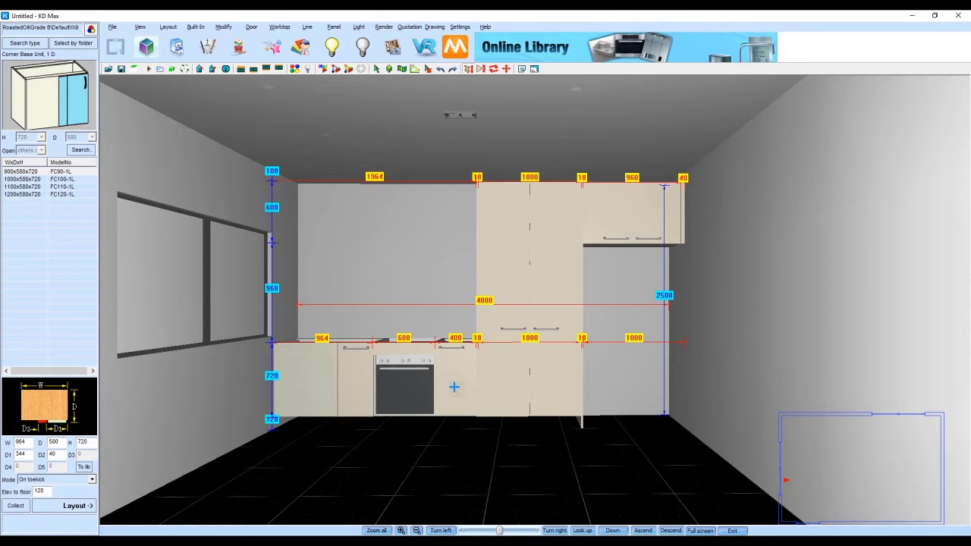
# Step: Copy the 400 mm one-door base unit to the window wall, against the corner base unit
pyautogui.rightClick(455, 387)
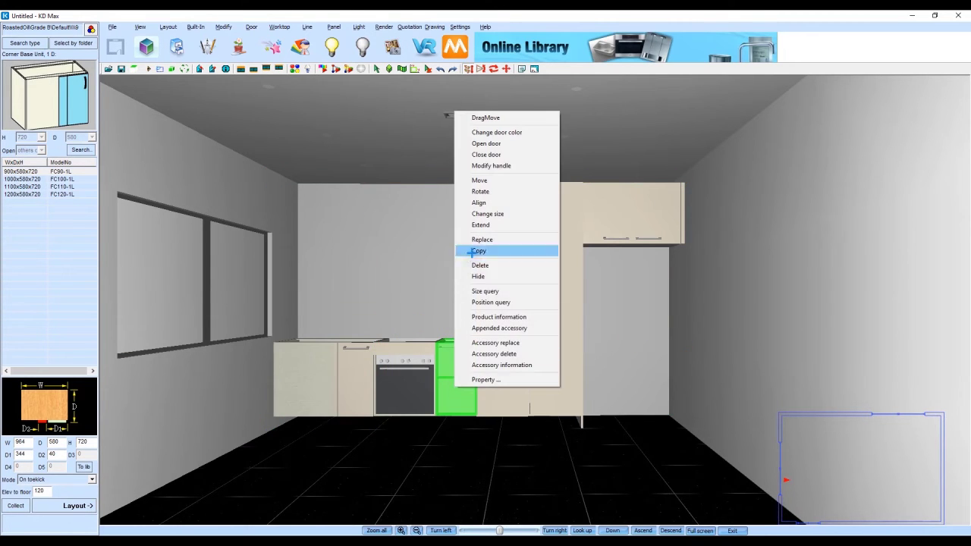
pyautogui.click(478, 251)
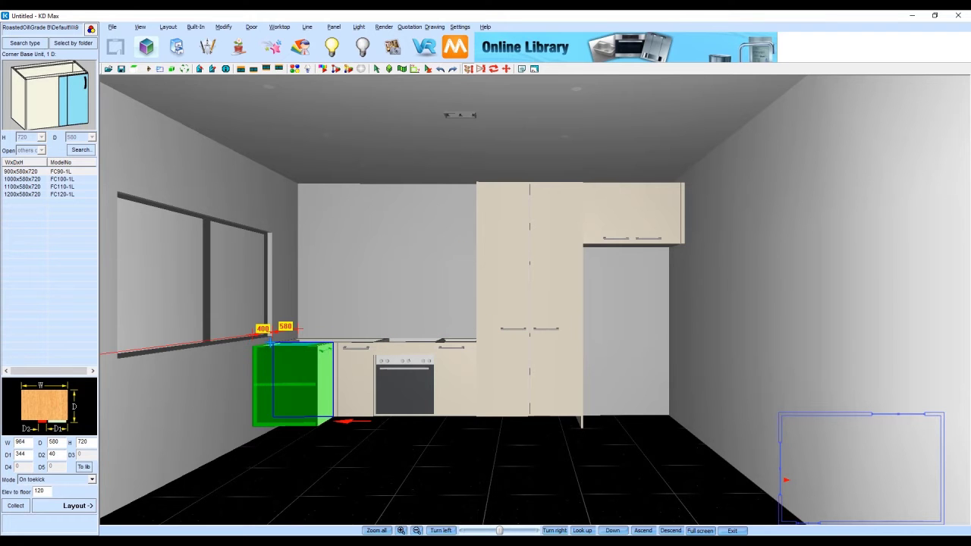
pyautogui.click(271, 344)
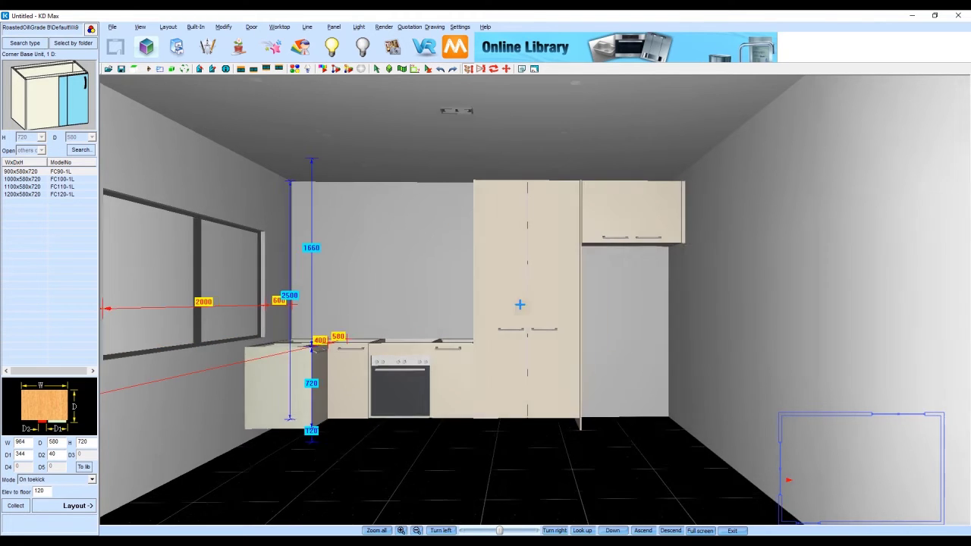
# Step: Change the width of the copied base unit under the window to 450 with Rightside No Move as the base
pyautogui.scroll(5, 531, 357)
pyautogui.scroll(-5, 729, 382)
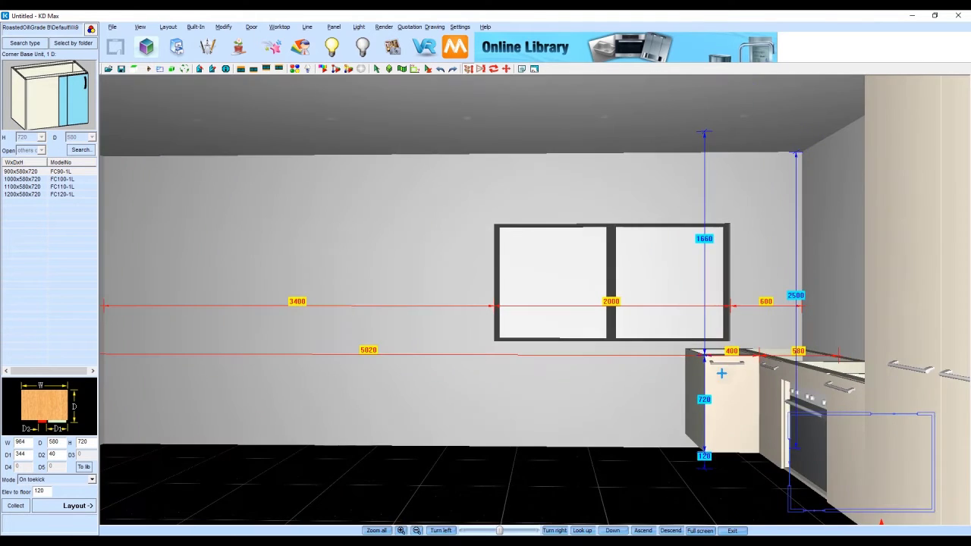
pyautogui.rightClick(729, 394)
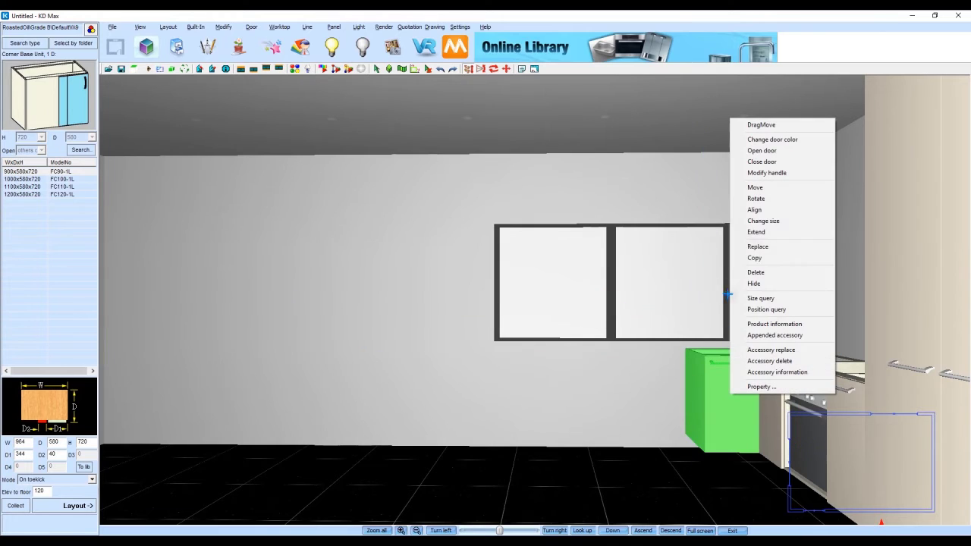
pyautogui.click(752, 221)
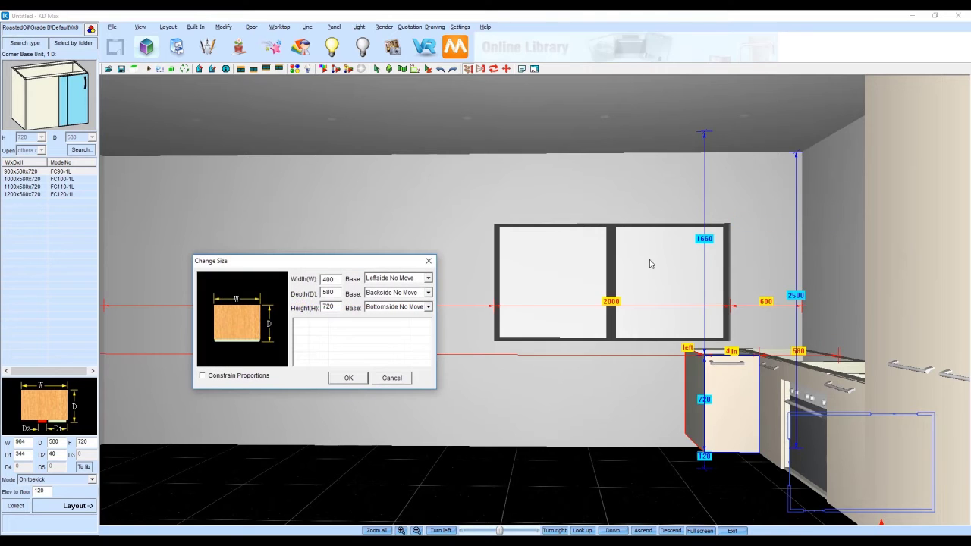
pyautogui.click(373, 280)
pyautogui.click(339, 280)
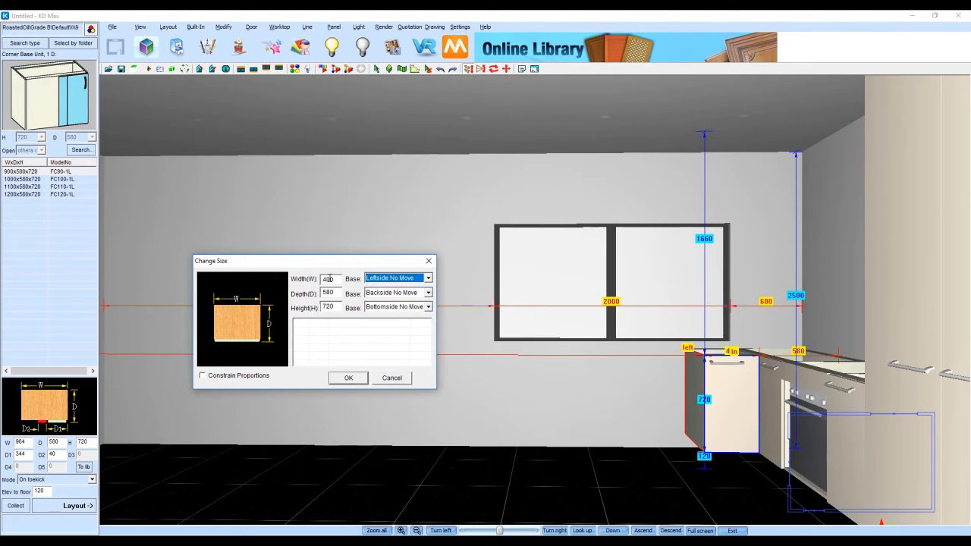
pyautogui.doubleClick(329, 279)
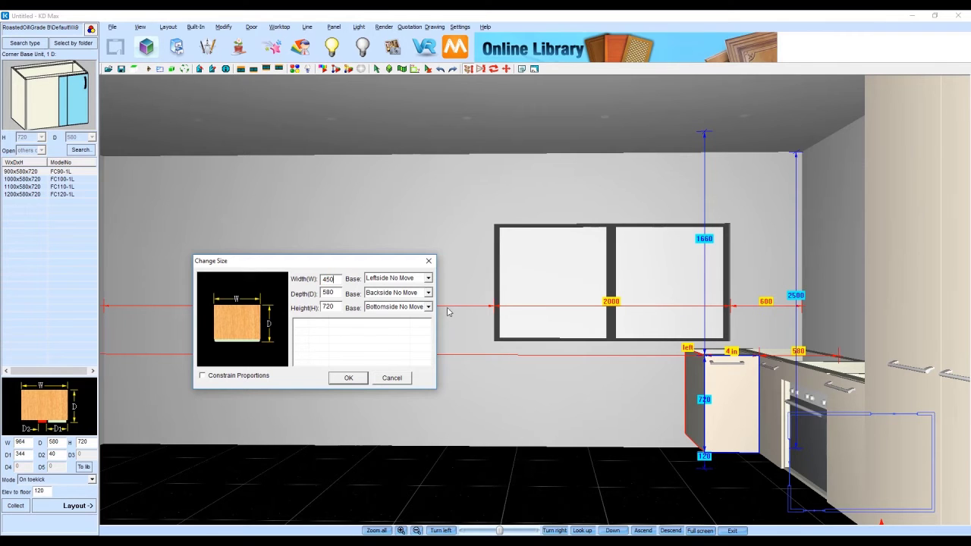
pyautogui.click(389, 278)
pyautogui.click(383, 296)
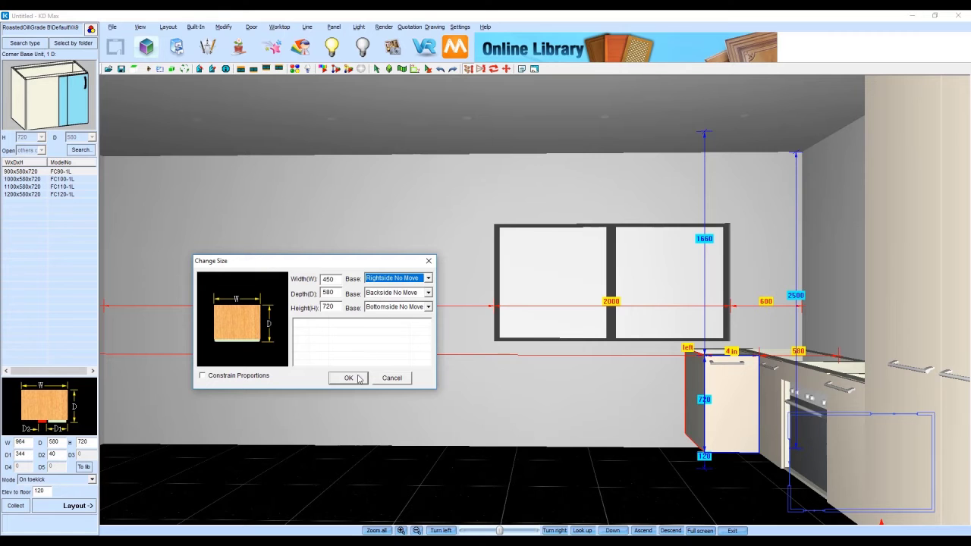
pyautogui.click(347, 379)
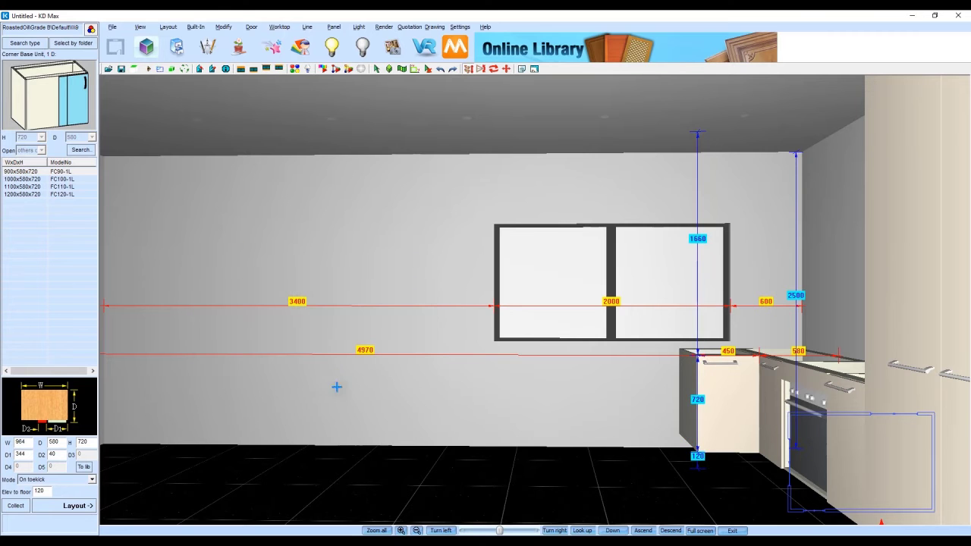
# Step: Replace the base unit under the window with a one-drawer drawer base unit, keeping the previous product's size
pyautogui.rightClick(698, 384)
pyautogui.click(727, 236)
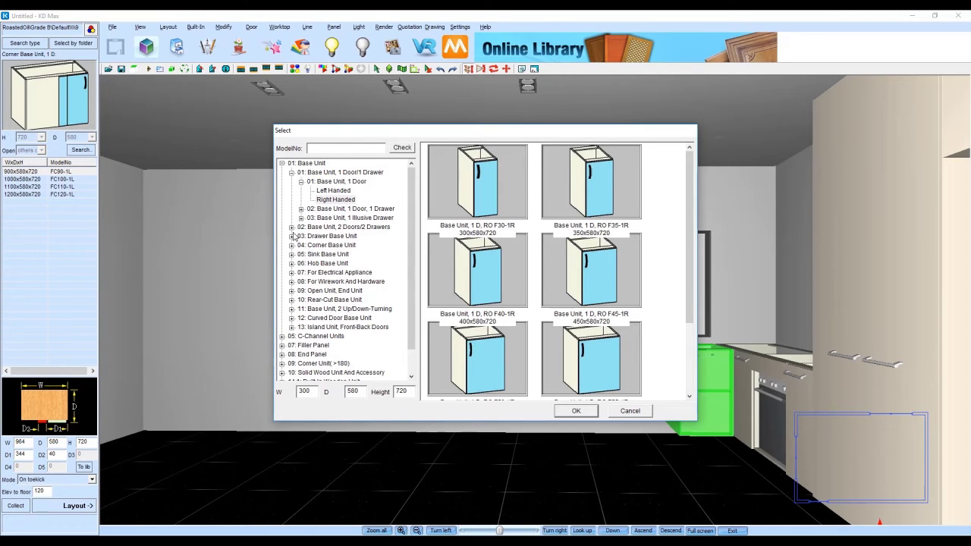
pyautogui.click(292, 236)
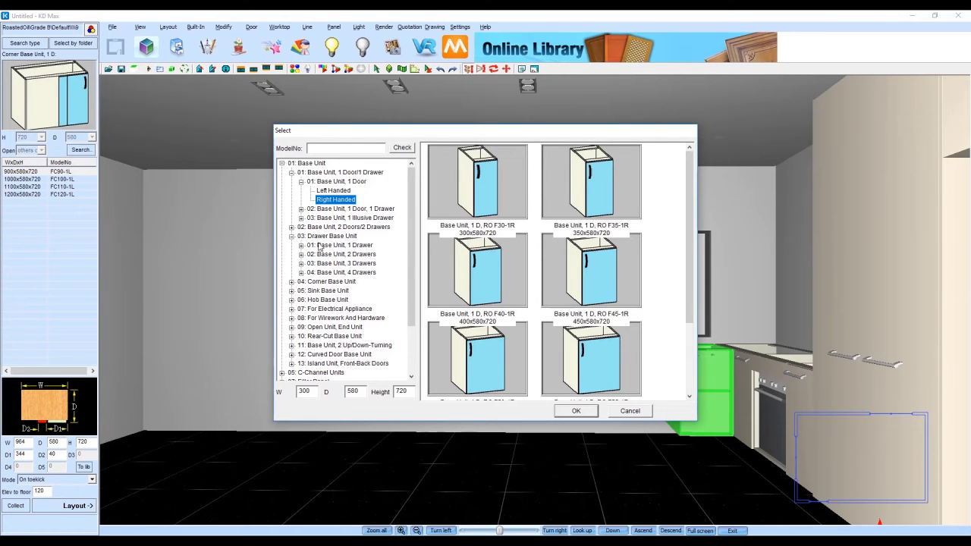
pyautogui.click(319, 246)
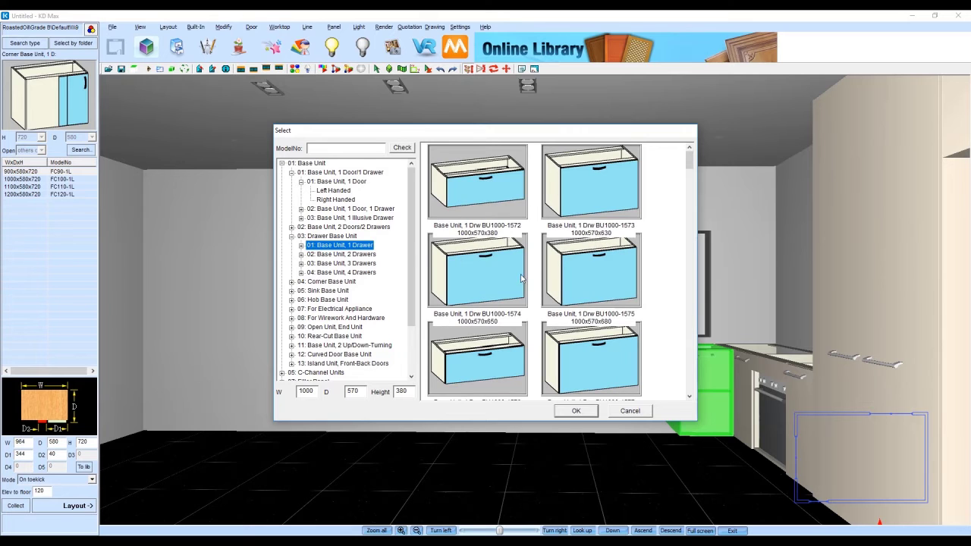
pyautogui.doubleClick(479, 349)
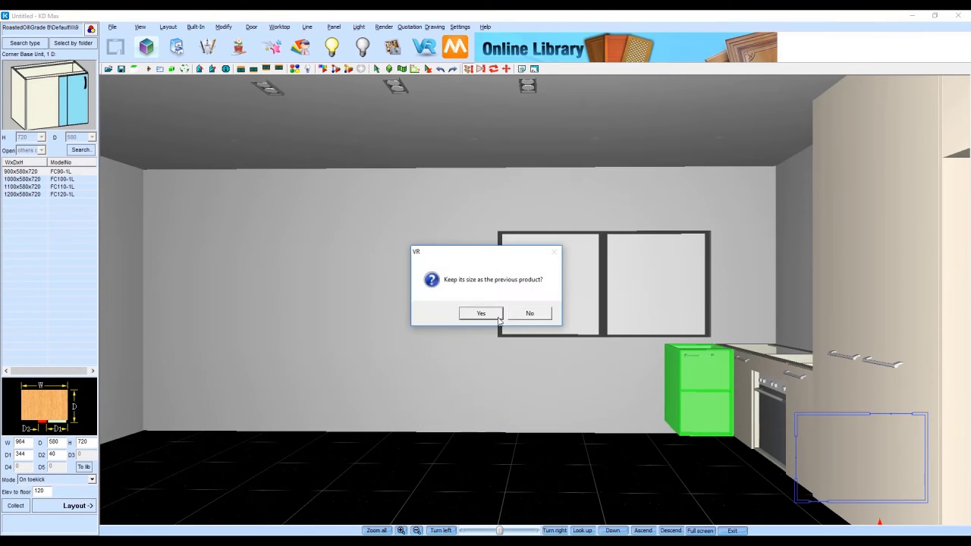
pyautogui.click(478, 313)
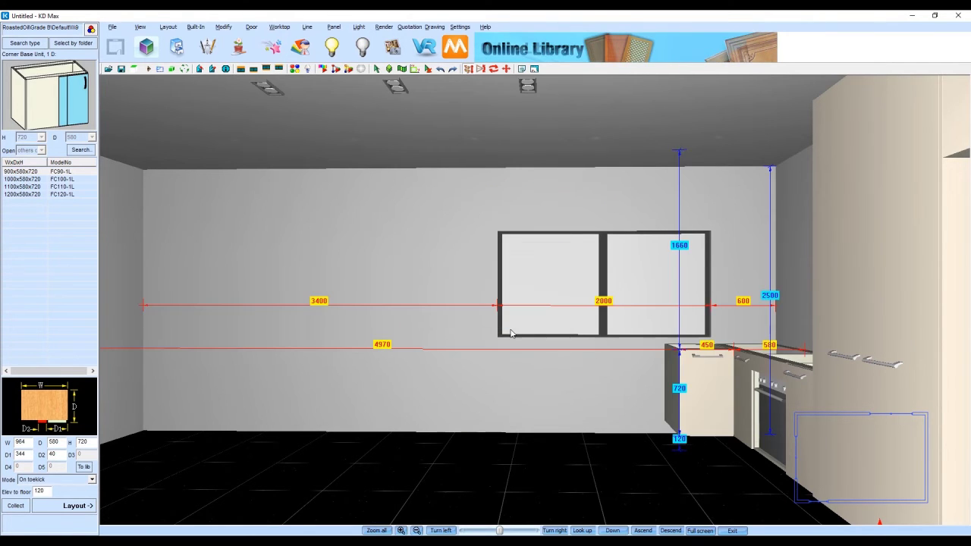
# Step: Place a two-door base unit, 1000 × 580 × 720, against the one-drawer base unit on the window wall
pyautogui.click(24, 45)
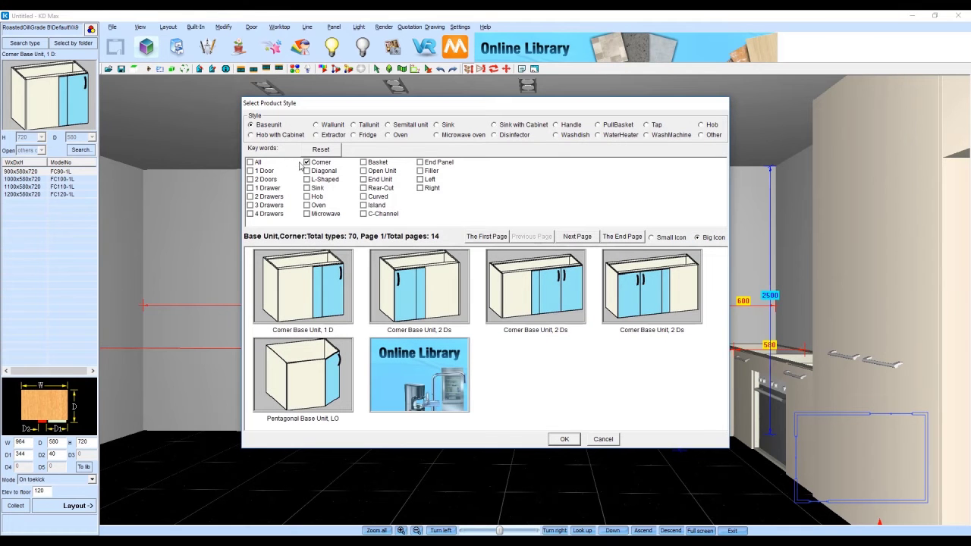
pyautogui.click(307, 163)
pyautogui.click(267, 180)
pyautogui.doubleClick(288, 284)
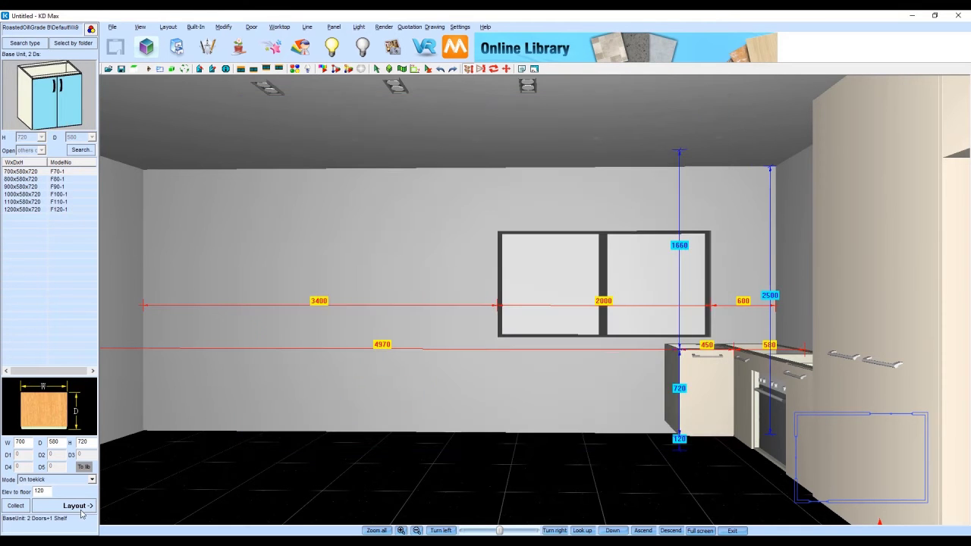
pyautogui.moveTo(27, 443); pyautogui.dragTo(1, 441)
pyautogui.write('1000')
pyautogui.press('Tab')
pyautogui.click(65, 507)
pyautogui.click(645, 394)
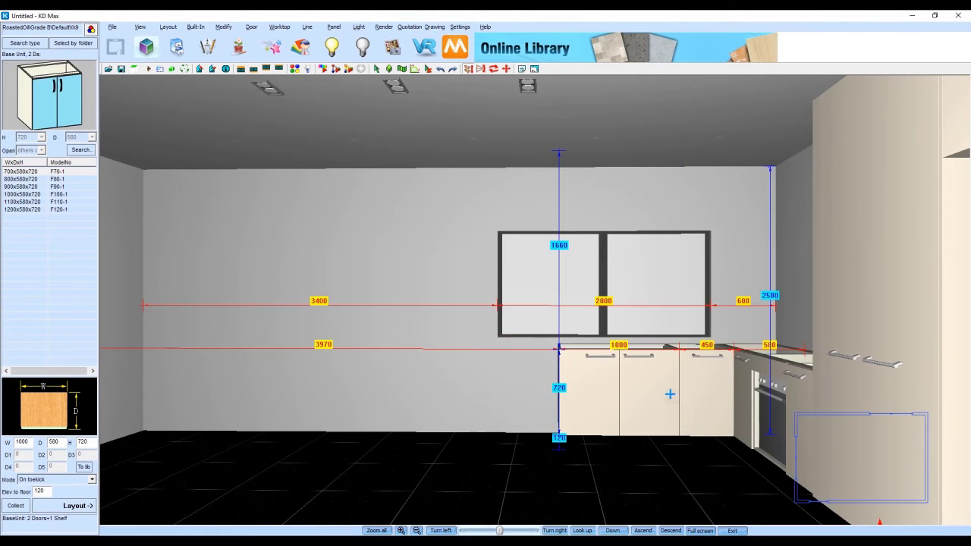
# Step: Copy the 450 one-drawer base unit to the free wall space beyond the two-door base unit
pyautogui.scroll(-2, 662, 398)
pyautogui.rightClick(718, 383)
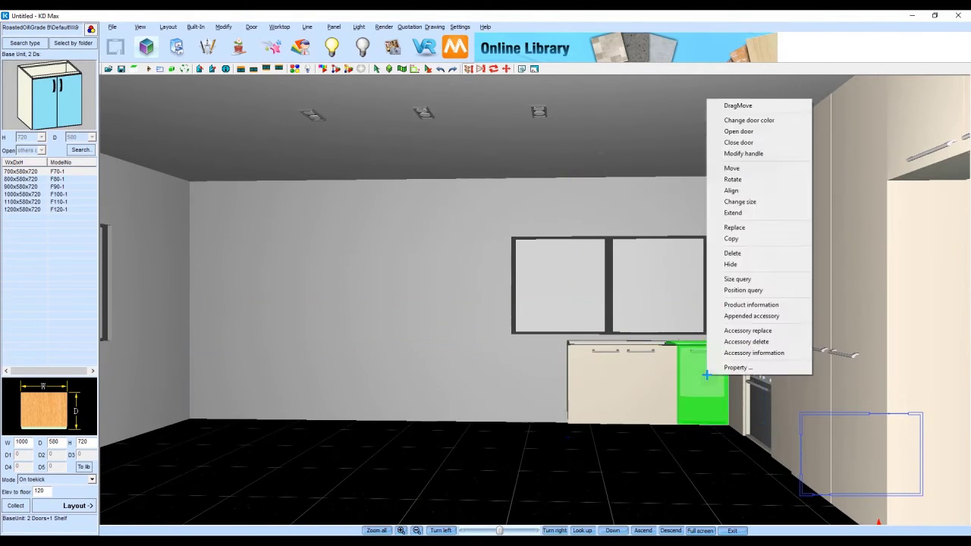
pyautogui.click(722, 236)
pyautogui.click(487, 275)
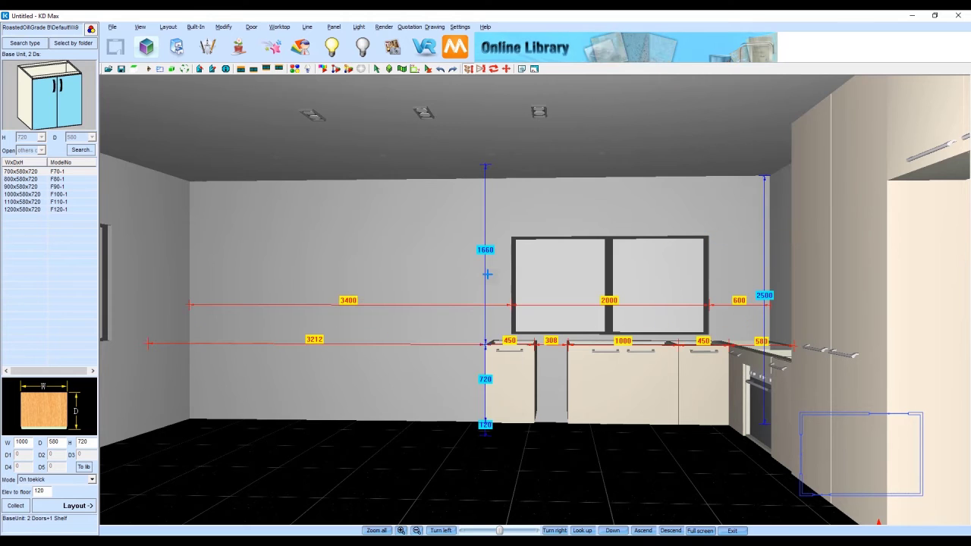
# Step: Place a decorative end panel, 18 × 580 × 720, against the open side of the two-door base unit
pyautogui.click(17, 46)
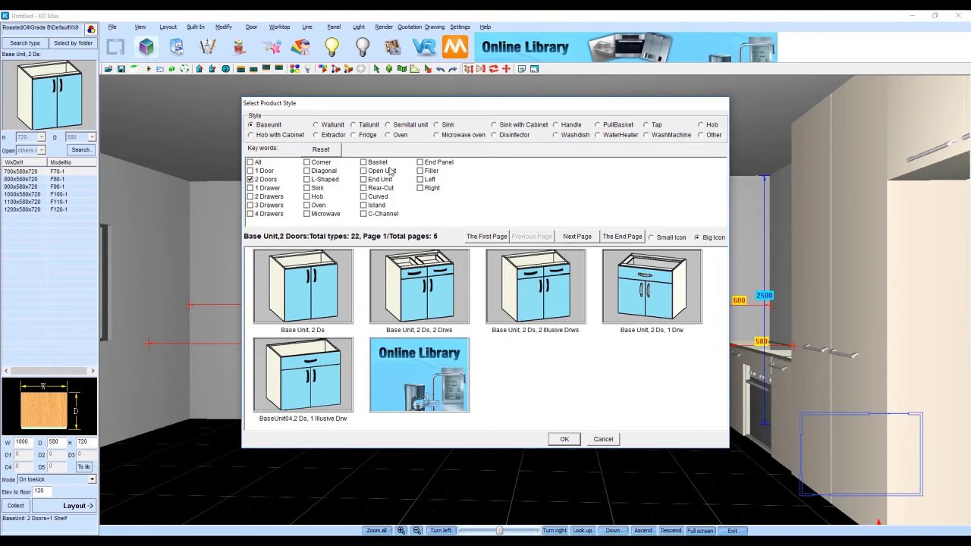
pyautogui.click(433, 164)
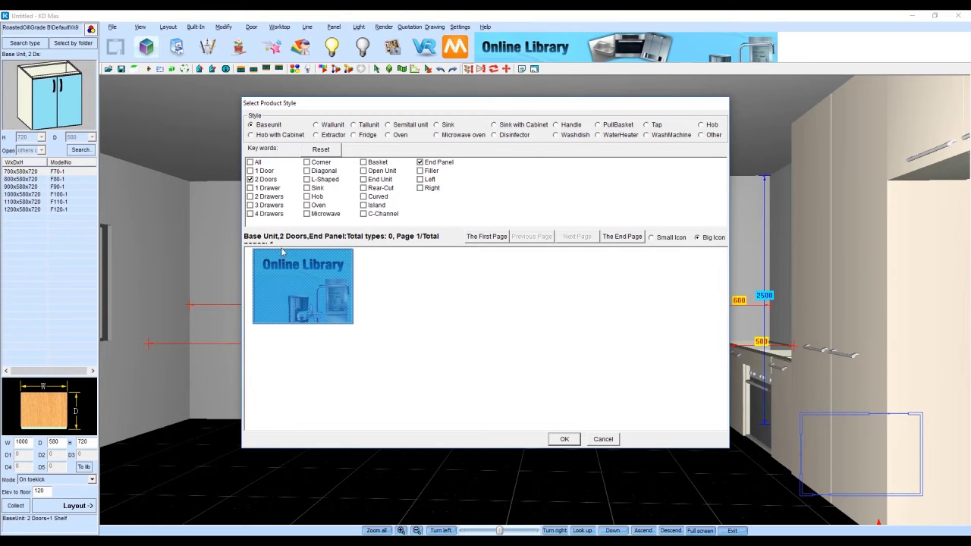
pyautogui.click(252, 180)
pyautogui.doubleClick(312, 284)
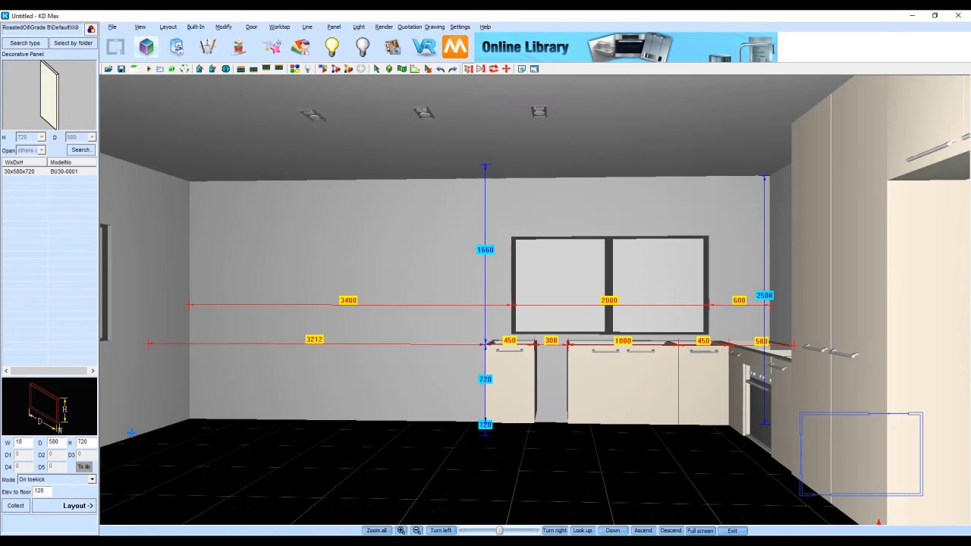
pyautogui.click(567, 414)
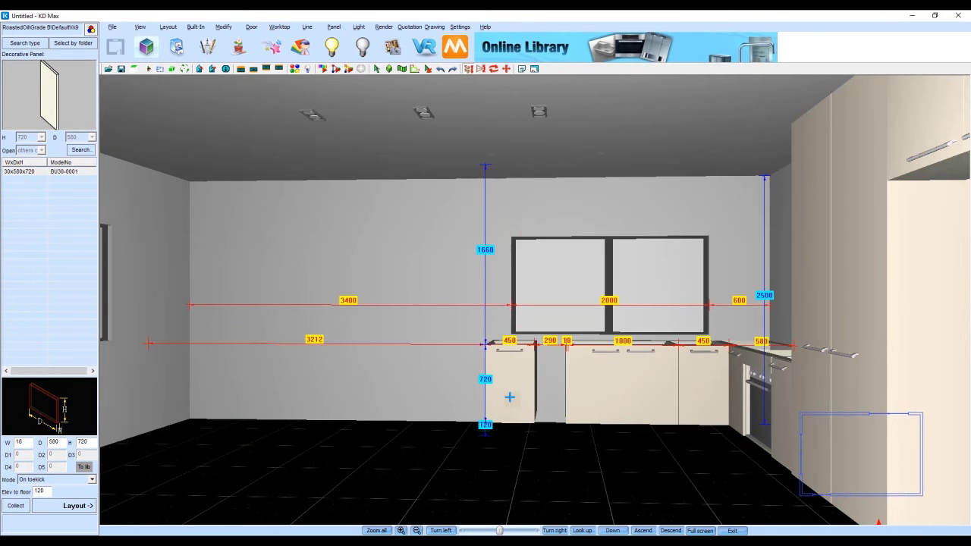
# Step: Move the copied one-drawer unit against the decorative panel and change its width to 600
pyautogui.rightClick(509, 397)
pyautogui.click(522, 128)
pyautogui.click(582, 255)
pyautogui.rightClick(552, 361)
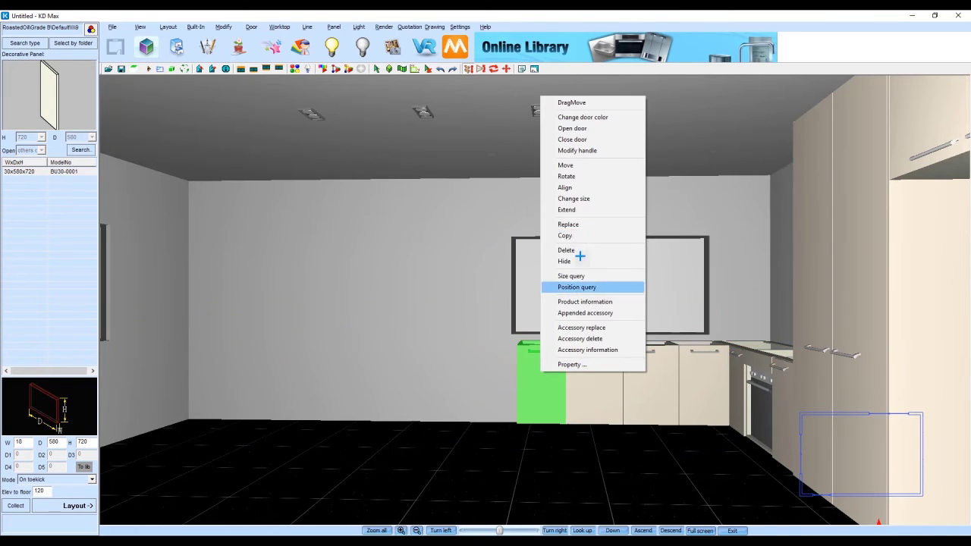
pyautogui.click(567, 197)
pyautogui.doubleClick(331, 280)
pyautogui.write('600')
pyautogui.press('Return')
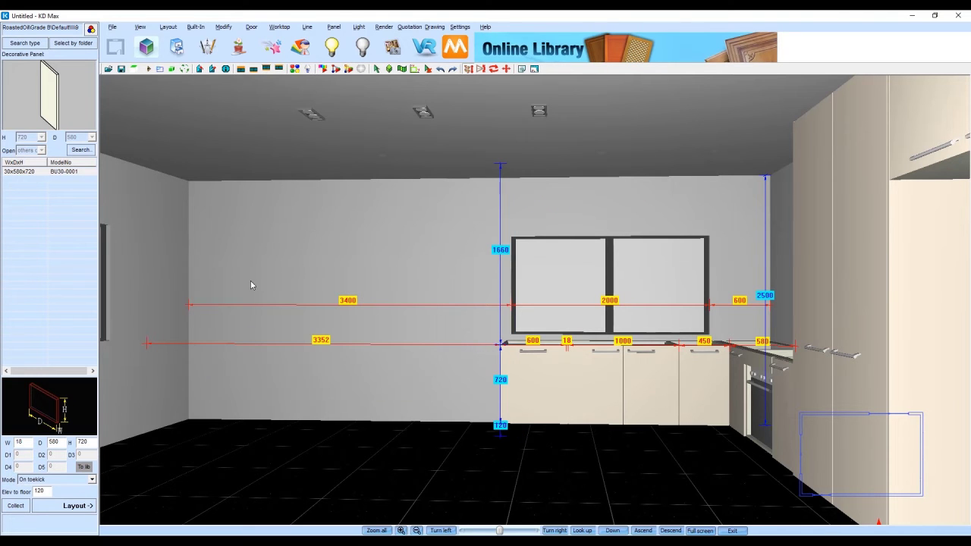
# Step: Copy the decorative panel to the open side of the 600 one-drawer unit
pyautogui.rightClick(566, 355)
pyautogui.rightClick(566, 355)
pyautogui.click(590, 256)
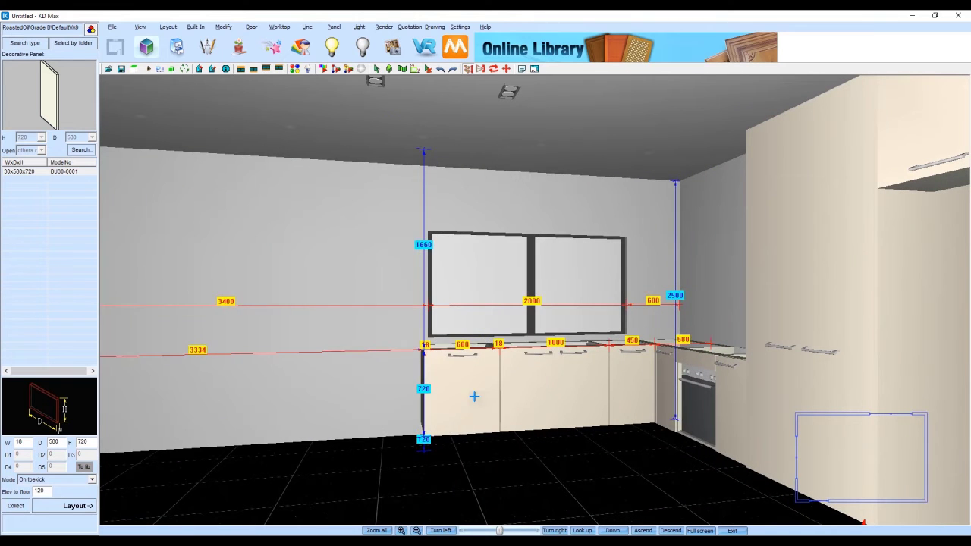
# Step: Copy the 600 one-drawer unit to the end of the row and copy the decorative panel to its open side
pyautogui.rightClick(472, 395)
pyautogui.click(490, 263)
pyautogui.click(423, 352)
pyautogui.scroll(1, 425, 354)
pyautogui.rightClick(424, 355)
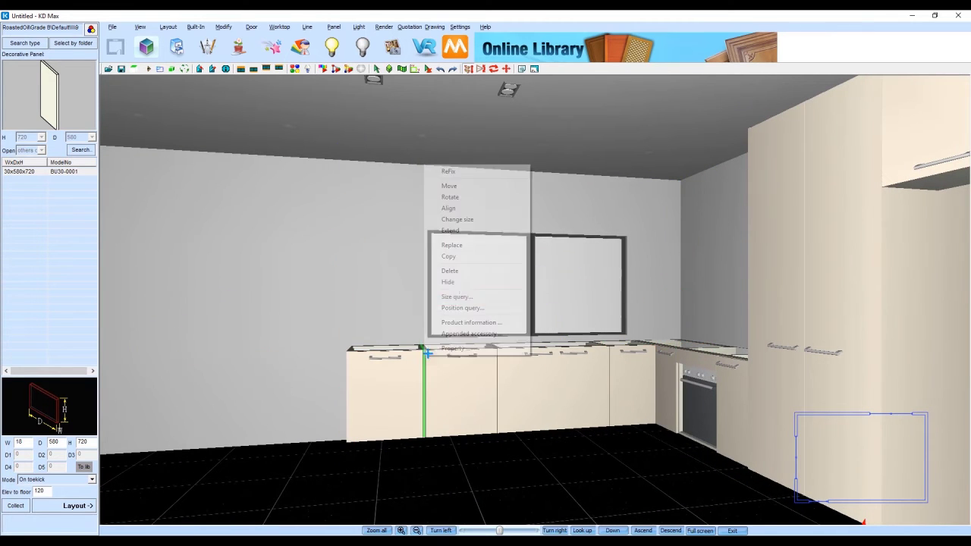
pyautogui.click(446, 256)
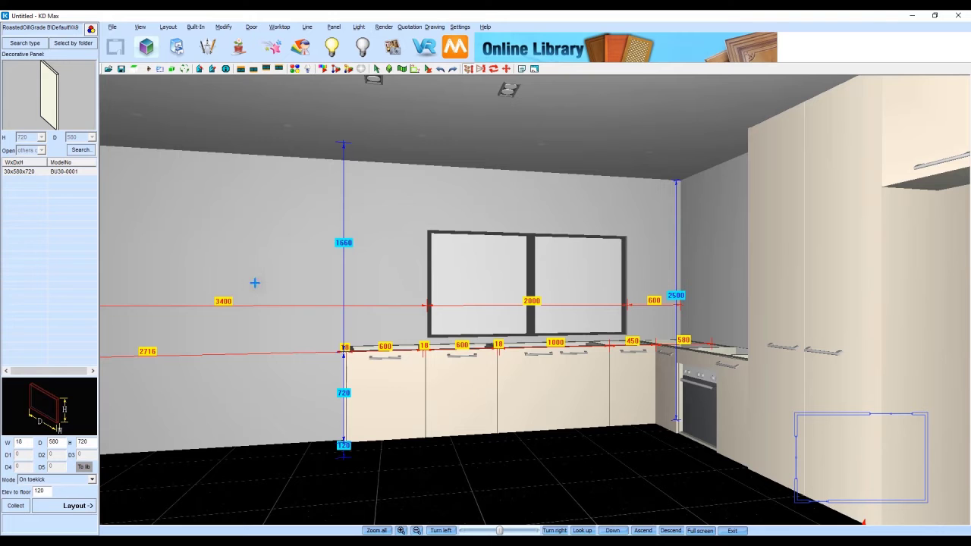
# Step: Replace the last 600 unit in the row with a three-drawer base unit, keeping the previous product's size
pyautogui.rightClick(369, 371)
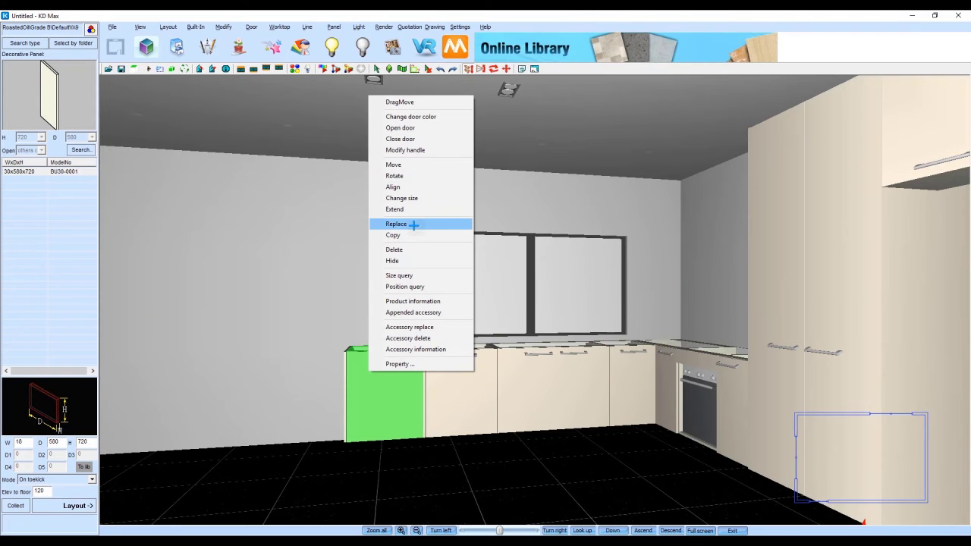
pyautogui.click(396, 224)
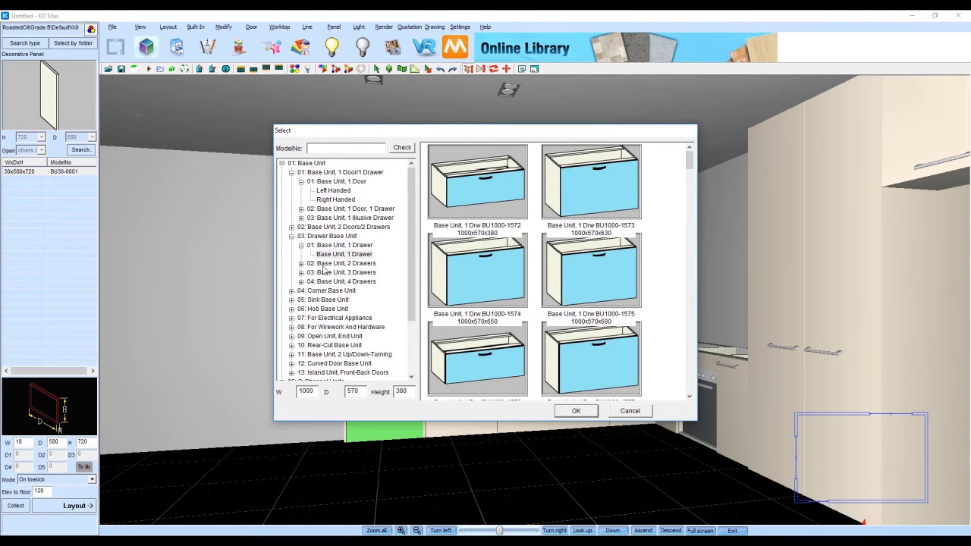
pyautogui.click(324, 275)
pyautogui.doubleClick(475, 194)
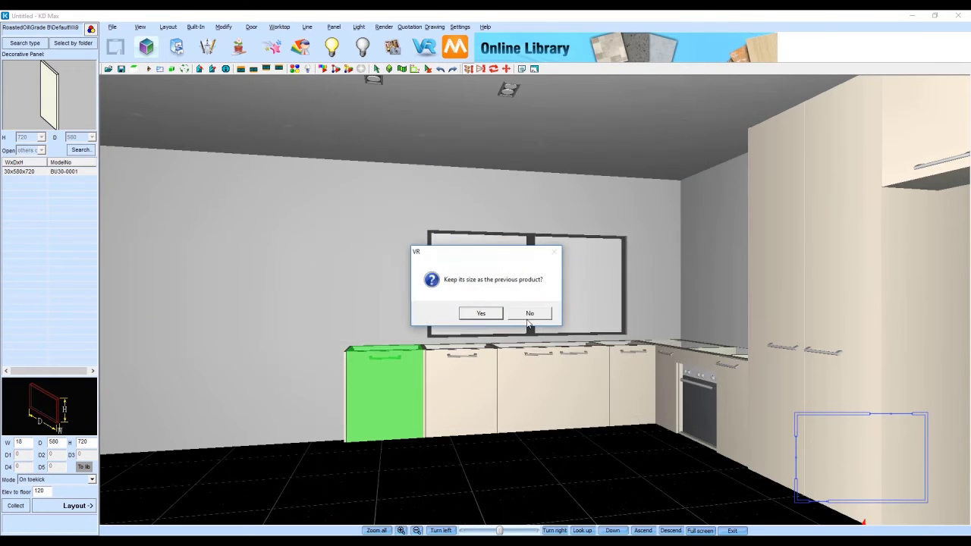
pyautogui.click(489, 314)
# Step: Generate the worktop automatically over the base units
pyautogui.scroll(4, 558, 330)
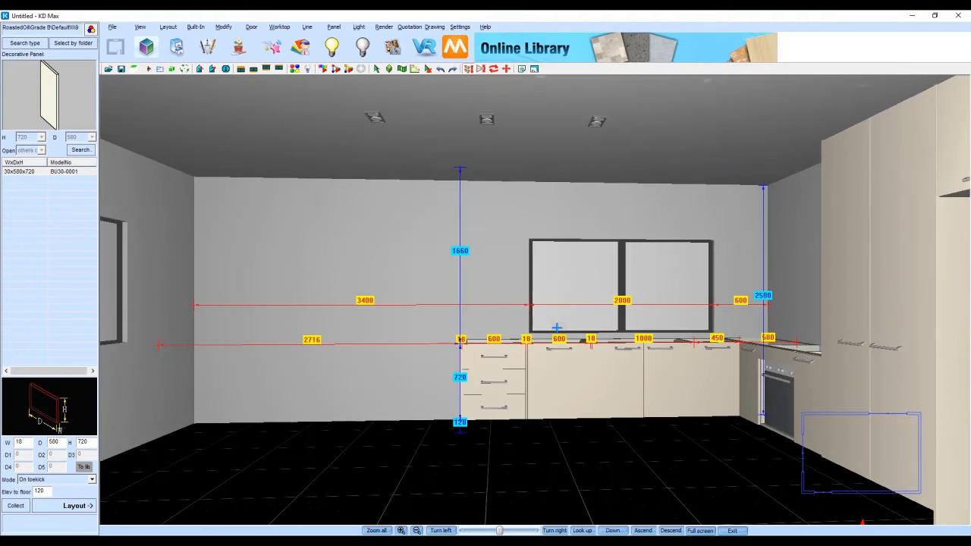
pyautogui.scroll(1, 543, 381)
pyautogui.moveTo(494, 367); pyautogui.dragTo(359, 293, button='middle')
pyautogui.scroll(-3, 343, 252)
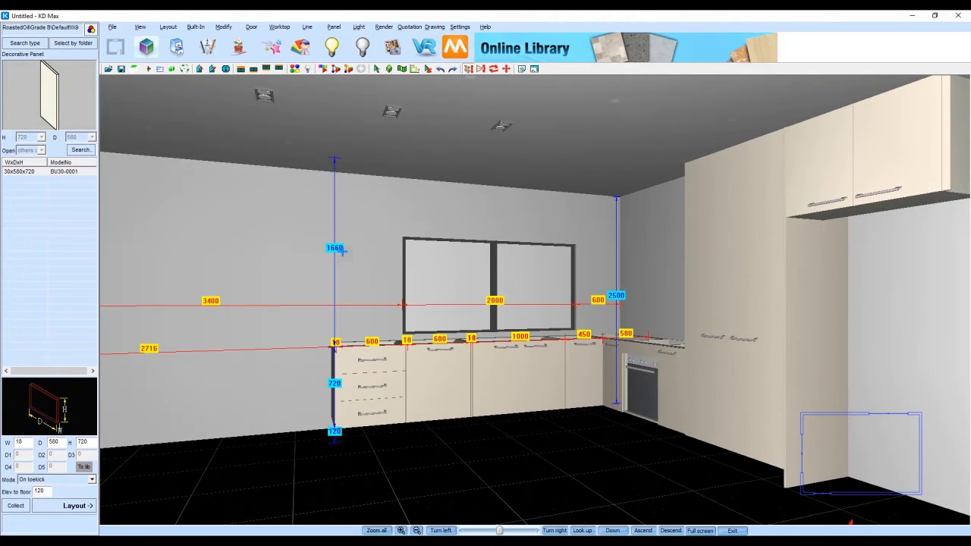
pyautogui.scroll(4, 366, 255)
pyautogui.moveTo(369, 377); pyautogui.dragTo(58, 225, button='middle')
pyautogui.scroll(-3, 589, 407)
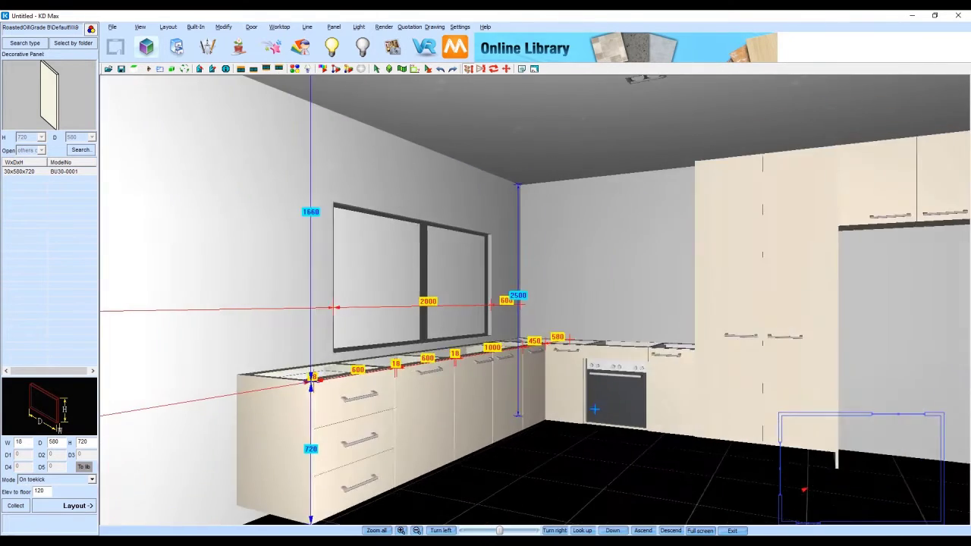
pyautogui.click(240, 68)
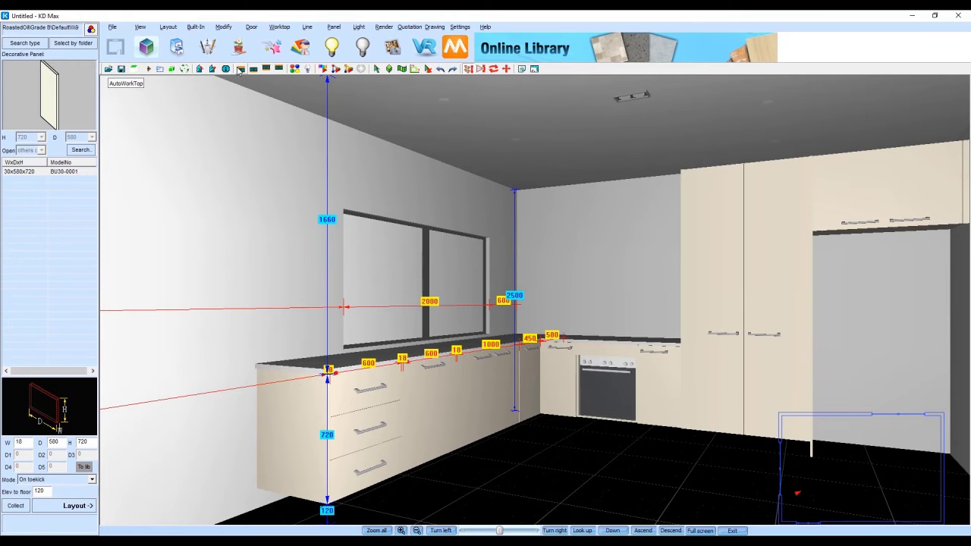
# Step: Delete the 600 one-drawer unit between the three-drawer unit and the two-door base unit
pyautogui.moveTo(438, 259); pyautogui.dragTo(357, 202, button='middle')
pyautogui.scroll(2, 404, 278)
pyautogui.moveTo(404, 278); pyautogui.dragTo(612, 417, button='middle')
pyautogui.scroll(-1, 612, 417)
pyautogui.rightClick(592, 426)
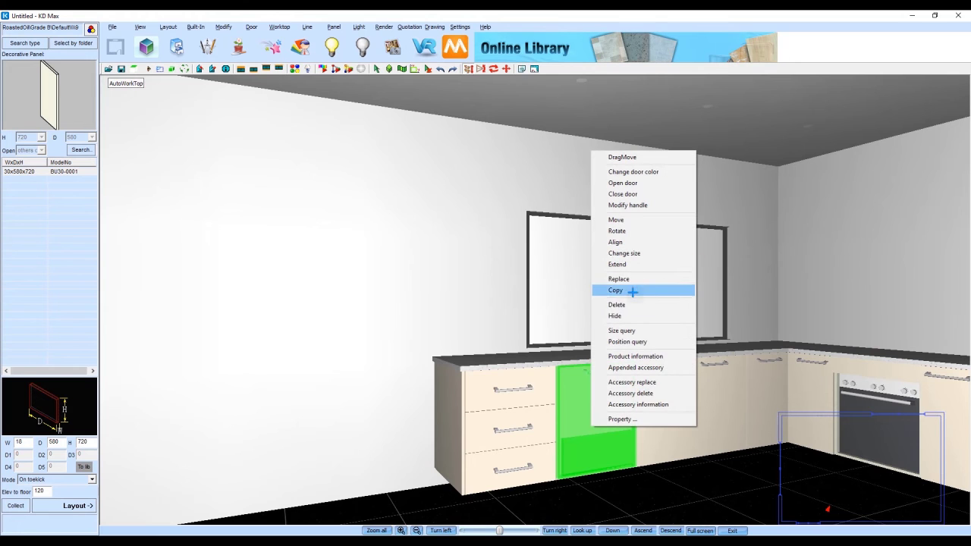
pyautogui.click(629, 306)
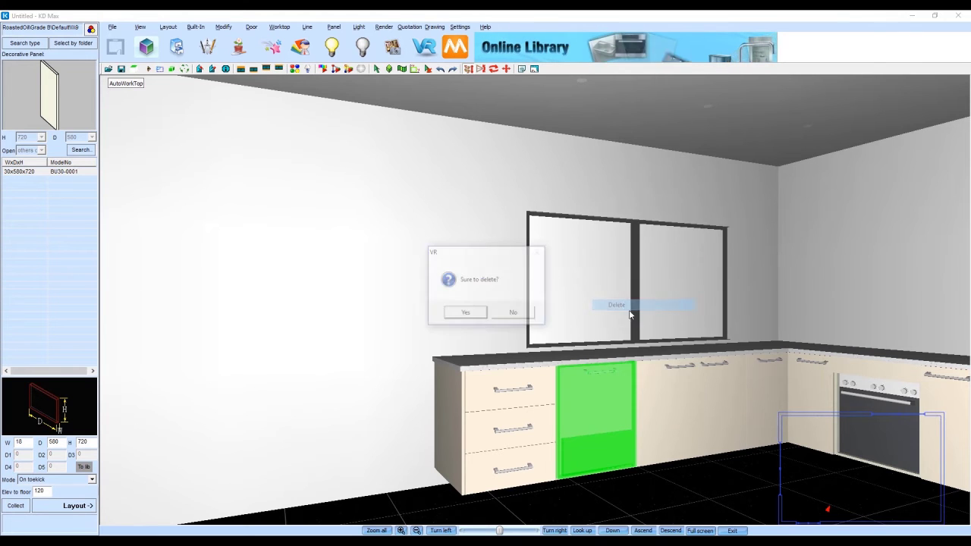
pyautogui.click(465, 314)
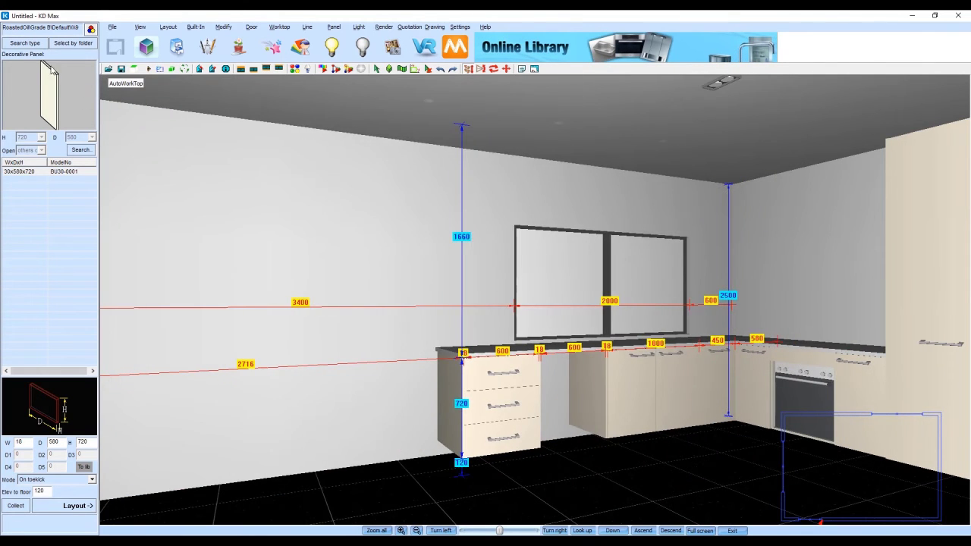
# Step: Place the Siemens washer SN45M503SK on the floor in front of the empty gap, with its height set to 860
pyautogui.click(85, 103)
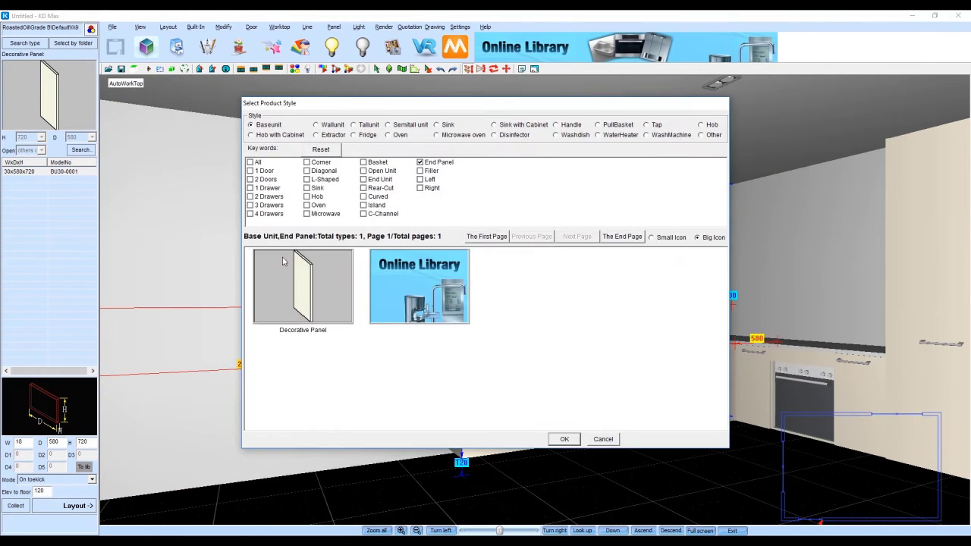
pyautogui.click(570, 134)
pyautogui.doubleClick(654, 293)
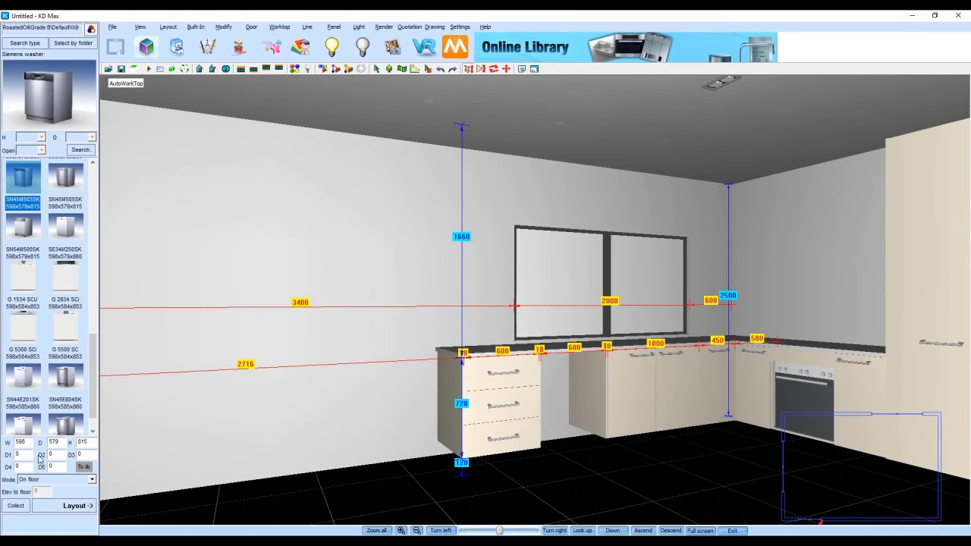
pyautogui.click(89, 442)
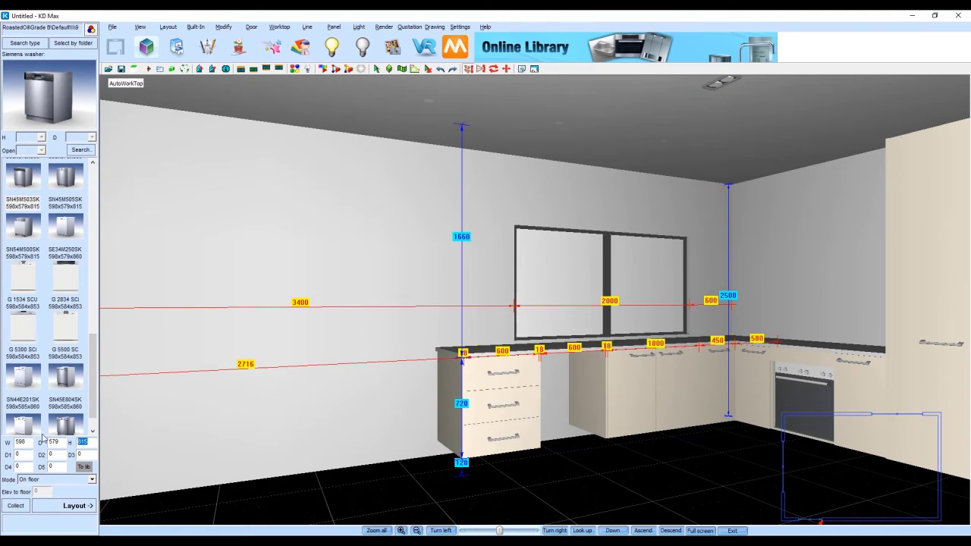
pyautogui.click(65, 513)
pyautogui.click(607, 441)
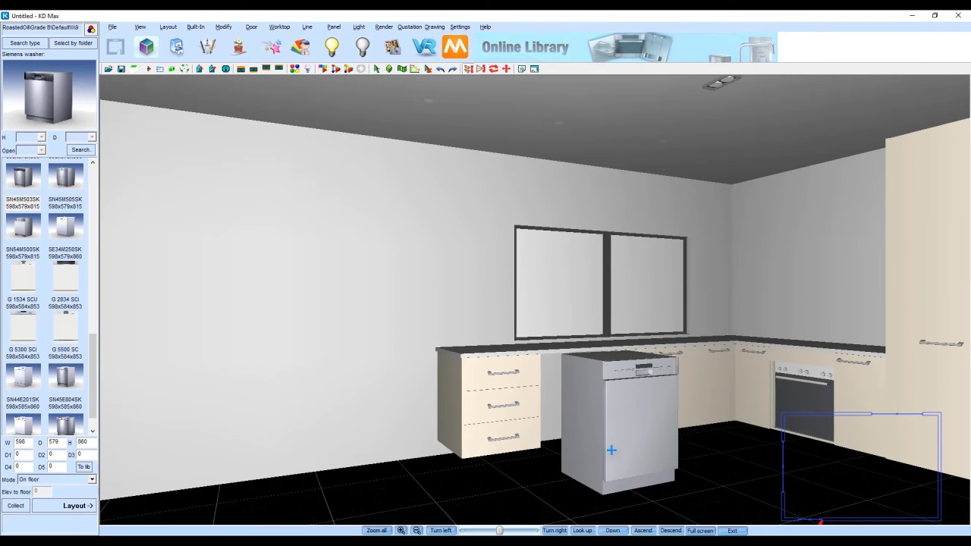
# Step: Align the washer front-to-back with the decorative panel beside the two-door base unit
pyautogui.moveTo(607, 442); pyautogui.dragTo(154, 442, button='middle')
pyautogui.scroll(-3, 160, 414)
pyautogui.moveTo(167, 384); pyautogui.dragTo(318, 422, button='middle')
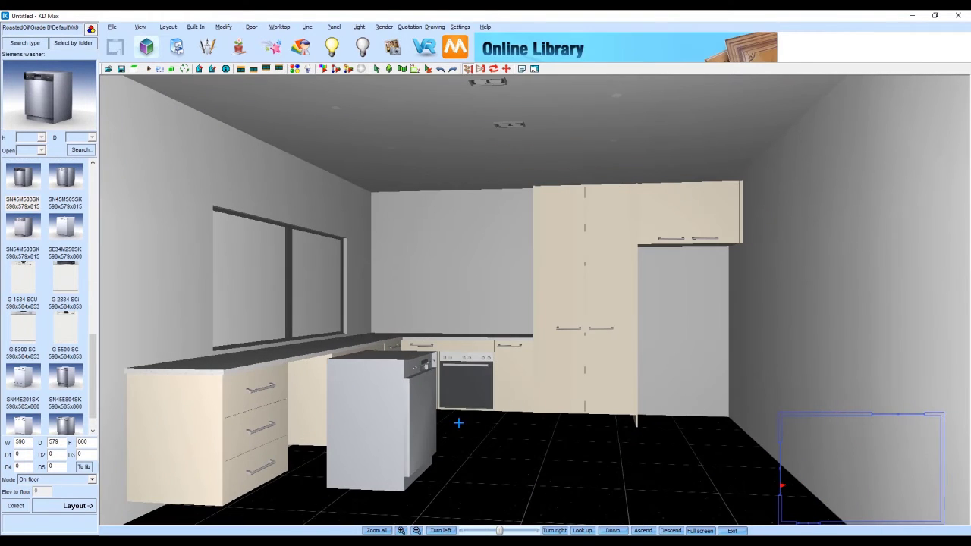
pyautogui.rightClick(406, 418)
pyautogui.click(448, 259)
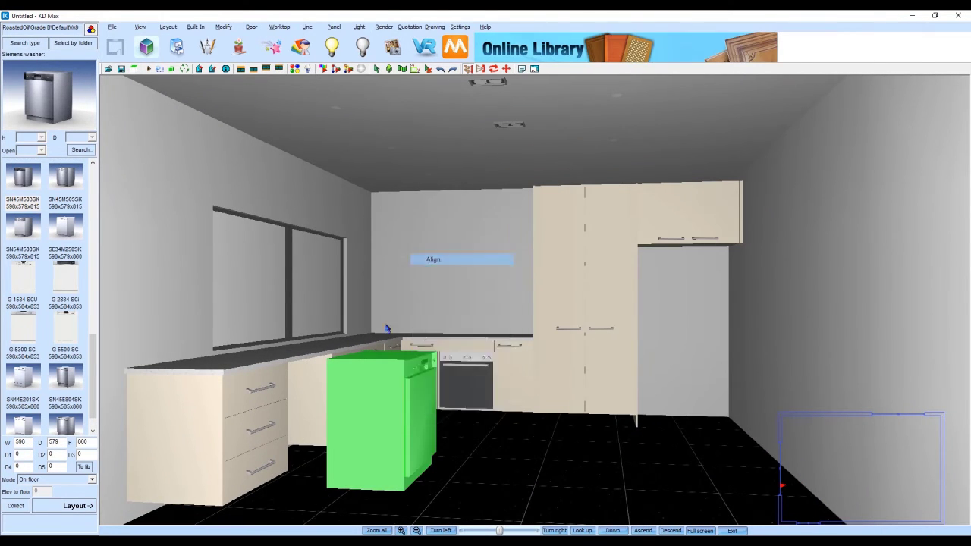
pyautogui.click(314, 388)
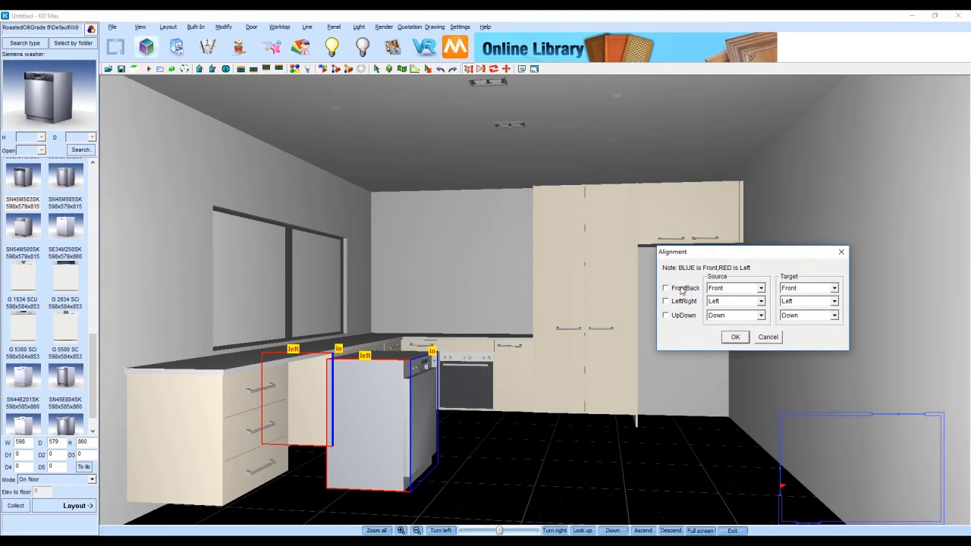
pyautogui.click(728, 288)
pyautogui.click(728, 313)
pyautogui.click(793, 289)
pyautogui.click(790, 314)
pyautogui.click(736, 337)
# Step: Align the washer left-to-right with the decorative panel beside the three-drawer unit so it sits in the gap
pyautogui.rightClick(514, 403)
pyautogui.click(540, 246)
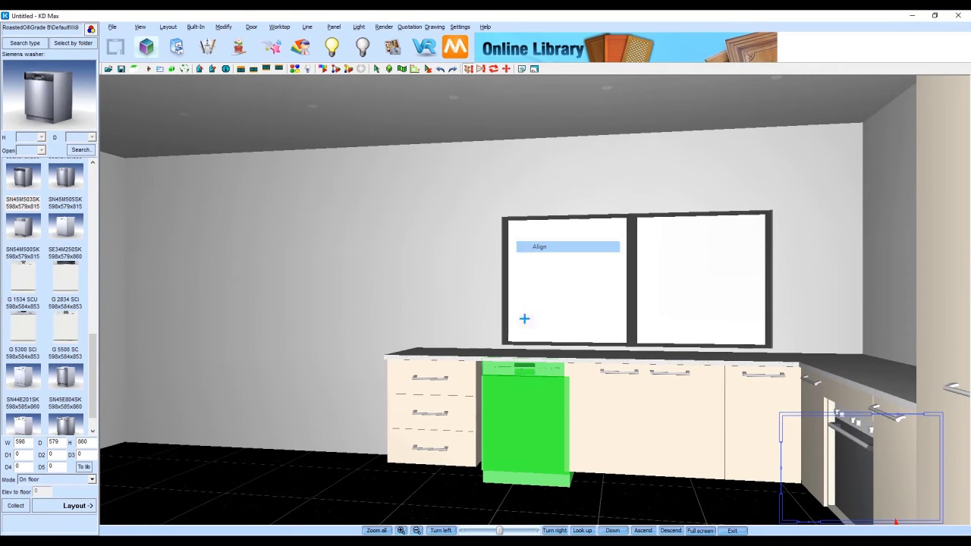
pyautogui.click(483, 385)
pyautogui.click(809, 302)
pyautogui.click(795, 327)
pyautogui.click(733, 337)
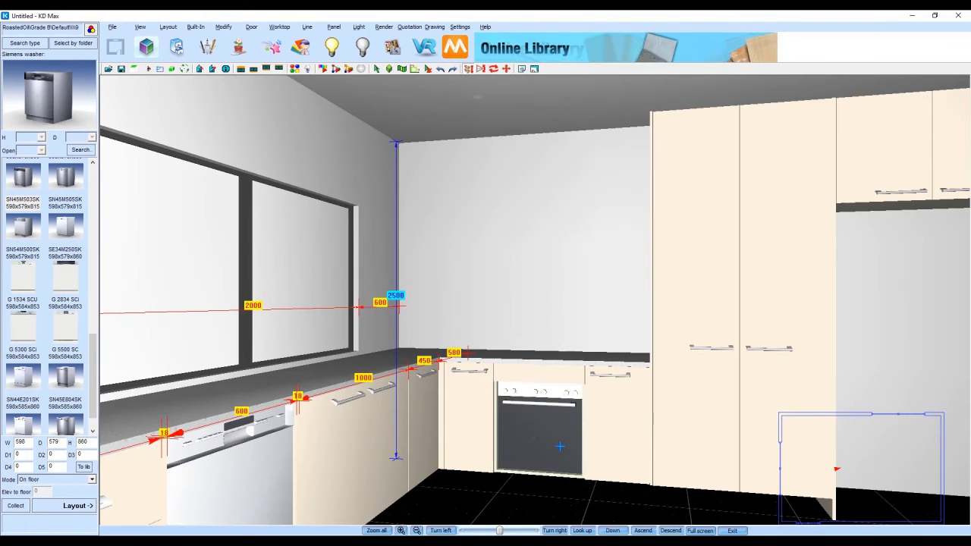
# Step: Replace the cooking unit's oven accessory with a stainless-steel oven, keeping the size of the previous product
pyautogui.rightClick(559, 445)
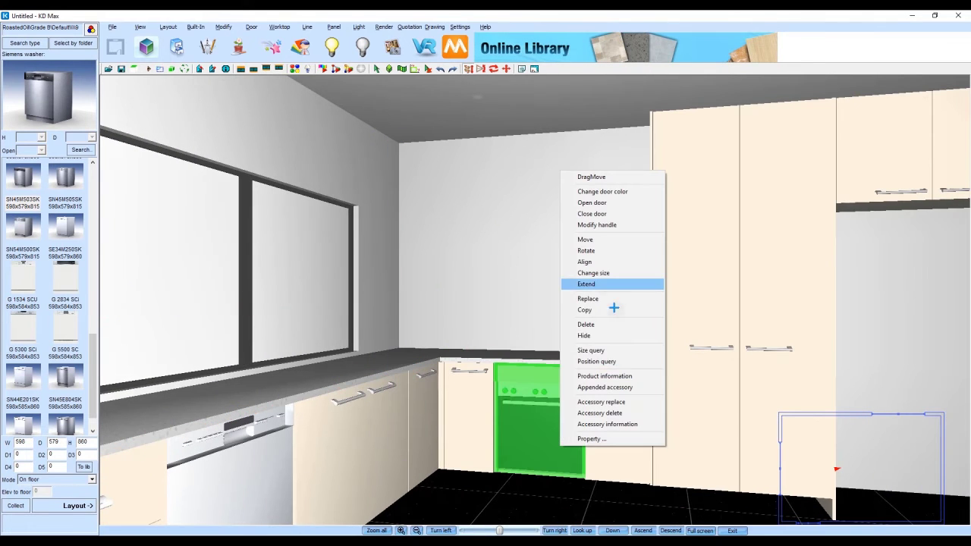
pyautogui.click(601, 403)
pyautogui.click(558, 445)
pyautogui.doubleClick(492, 369)
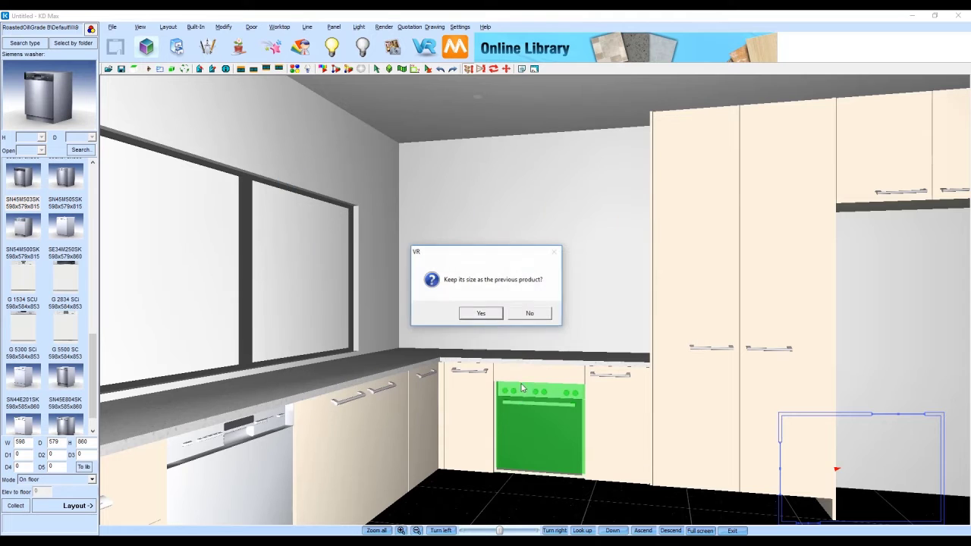
pyautogui.click(482, 313)
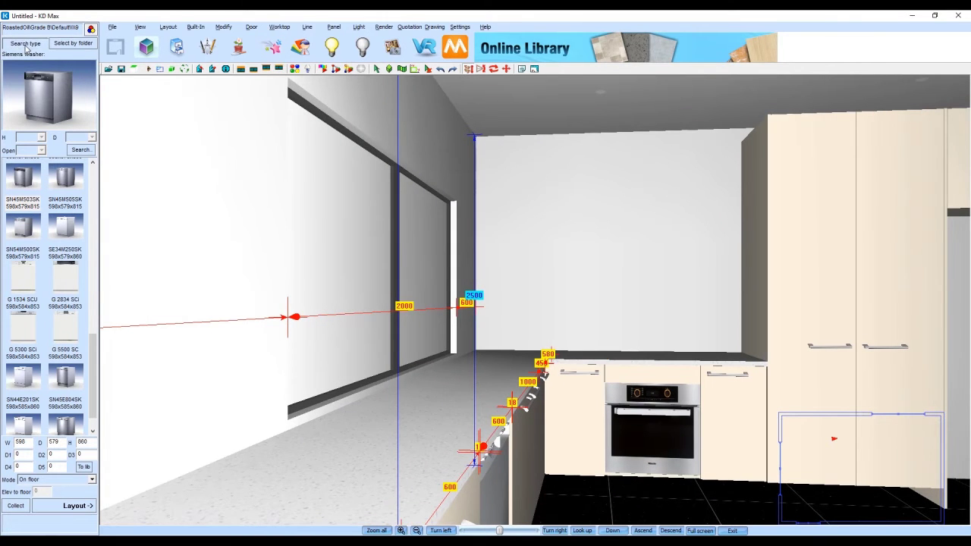
# Step: Choose the two-bowl sink with wing PJ-2568 (1164x503x296) from the sink product styles
pyautogui.click(25, 44)
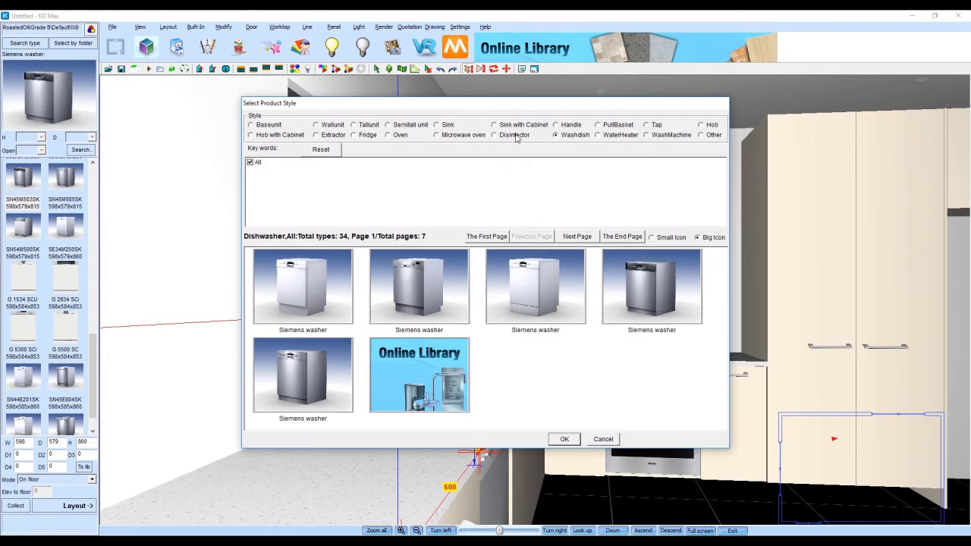
pyautogui.click(437, 125)
pyautogui.click(622, 237)
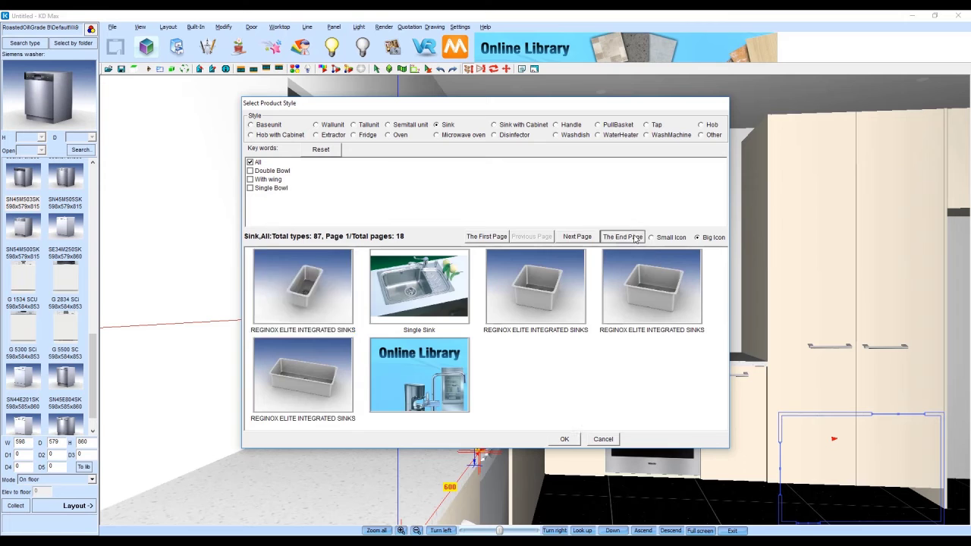
pyautogui.click(531, 237)
pyautogui.click(337, 371)
pyautogui.doubleClick(338, 372)
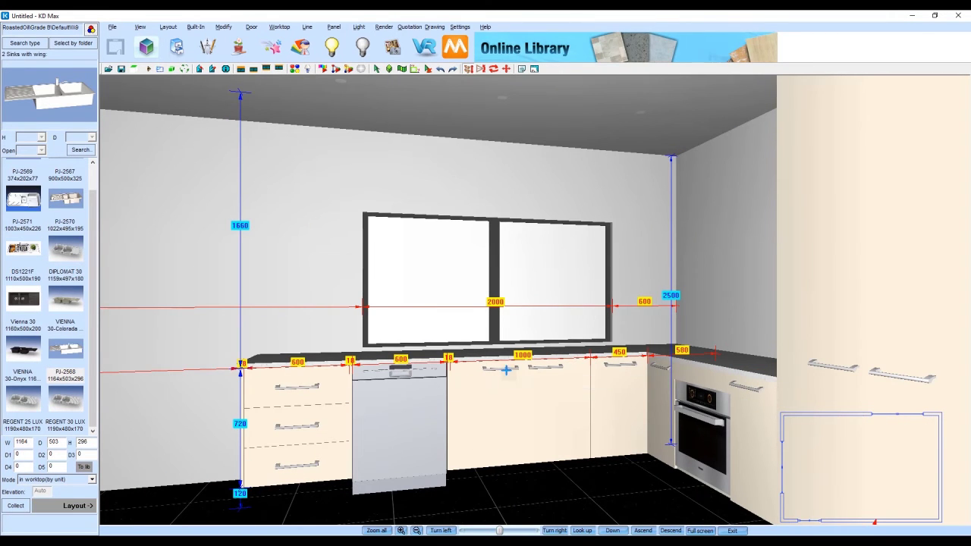
# Step: Install the sink over the worktop at the 1000 two-door base unit, with its distance to right set to 0
pyautogui.click(479, 372)
pyautogui.click(507, 318)
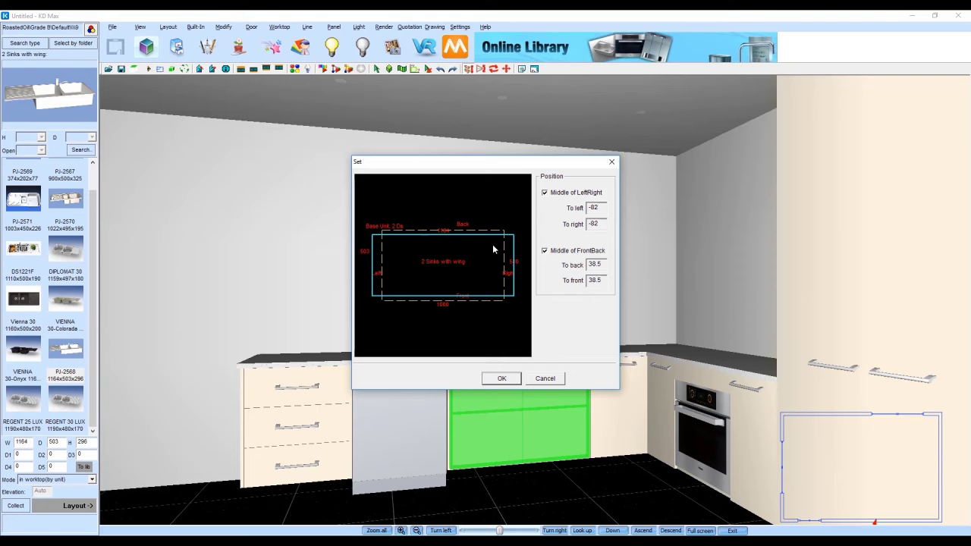
pyautogui.click(545, 193)
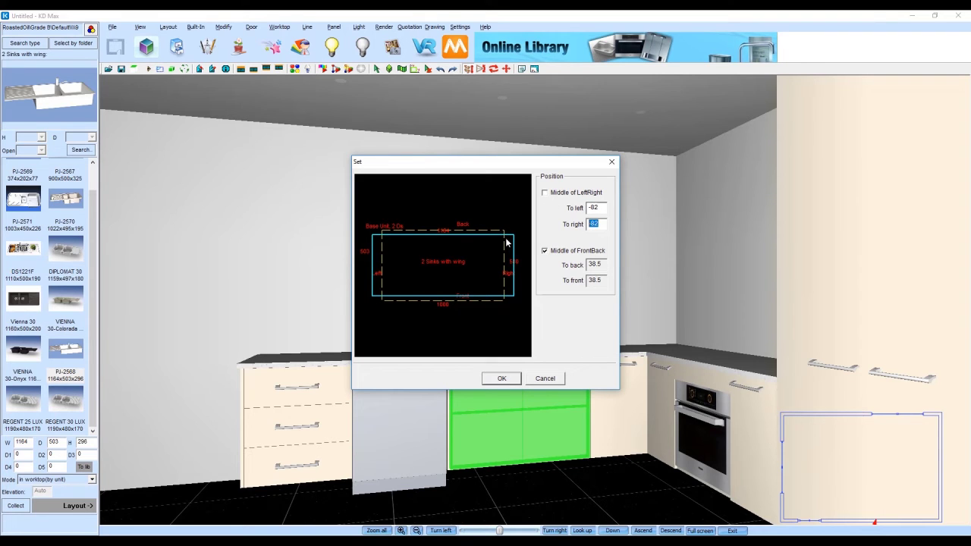
pyautogui.write('0')
pyautogui.click(490, 380)
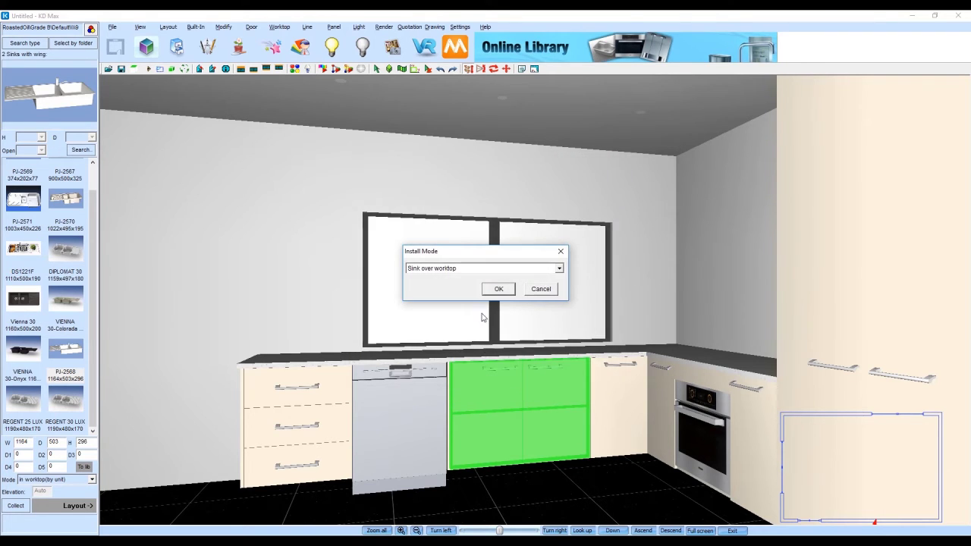
pyautogui.click(499, 291)
# Step: Choose the Miele hob KM 6382 from the hob product styles
pyautogui.scroll(-3, 437, 325)
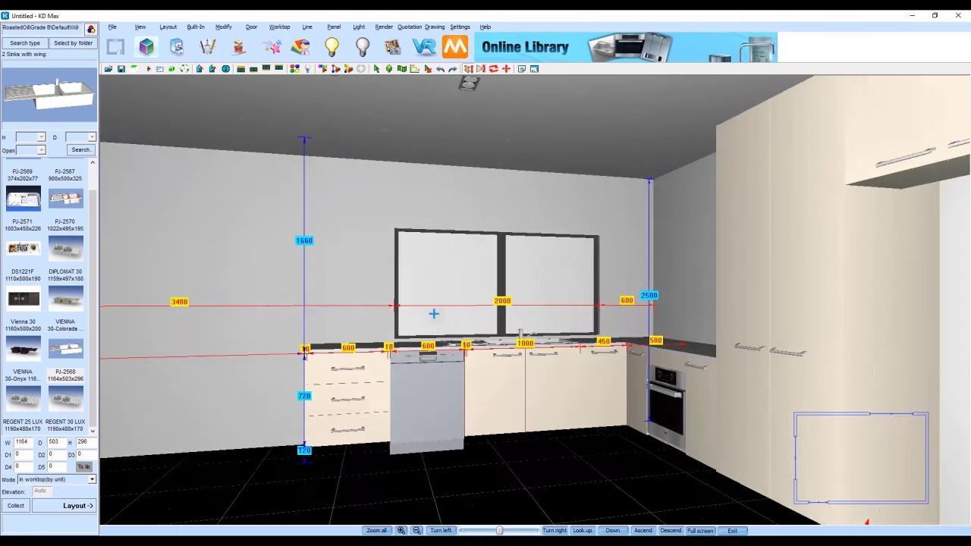
pyautogui.scroll(6, 438, 326)
pyautogui.scroll(-6, 535, 299)
pyautogui.click(17, 41)
pyautogui.click(703, 125)
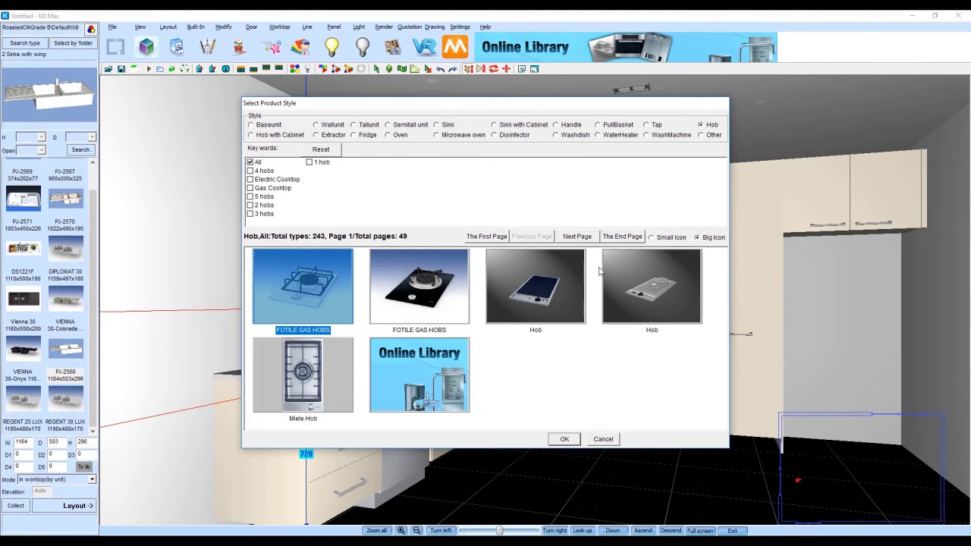
pyautogui.click(620, 237)
pyautogui.doubleClick(320, 283)
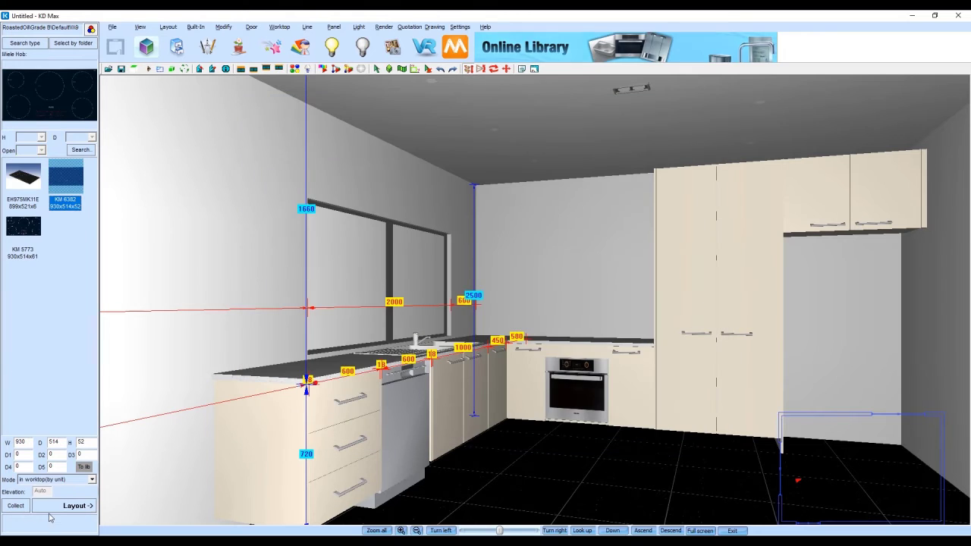
# Step: Set the hob's width to 700 and place it in the worktop above the oven unit, centred left-to-right
pyautogui.click(92, 502)
pyautogui.rightClick(503, 391)
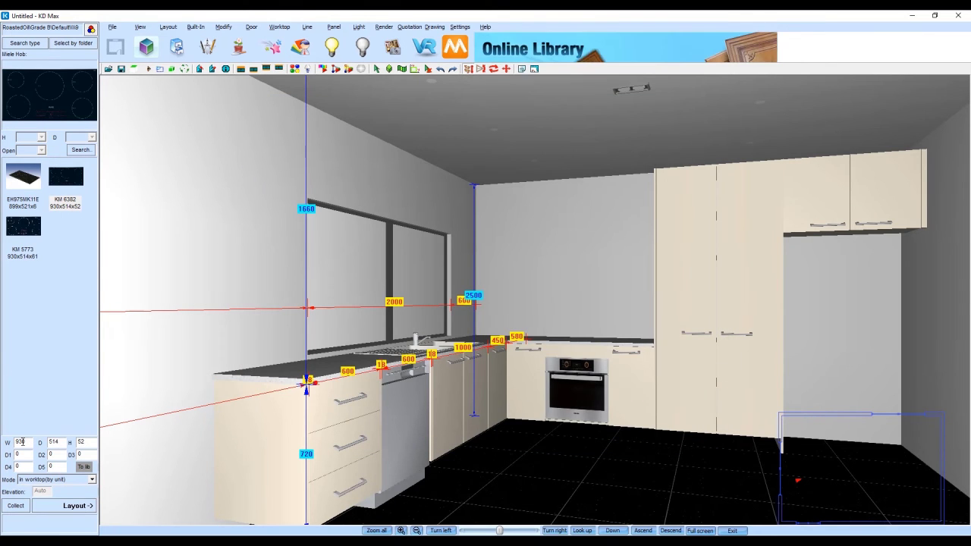
pyautogui.moveTo(27, 441); pyautogui.dragTo(2, 441)
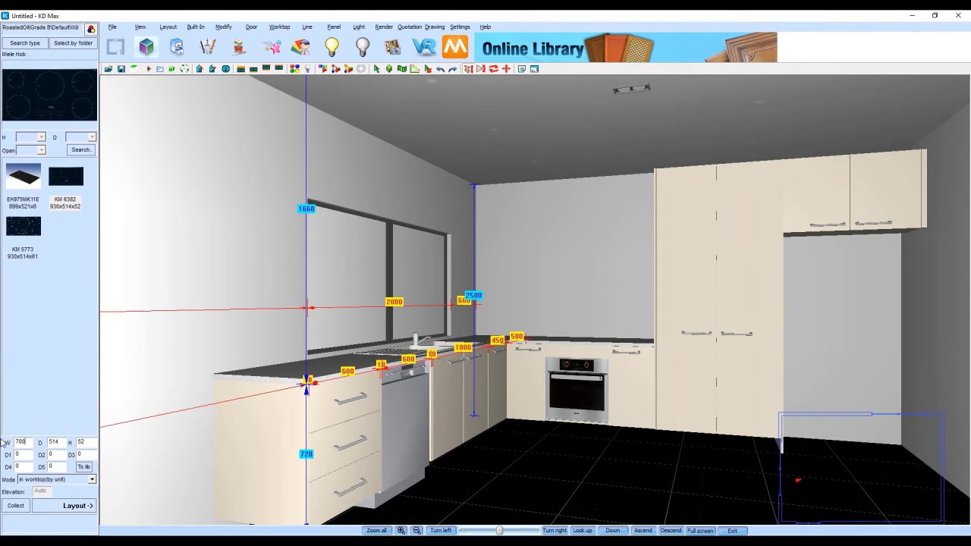
pyautogui.click(74, 505)
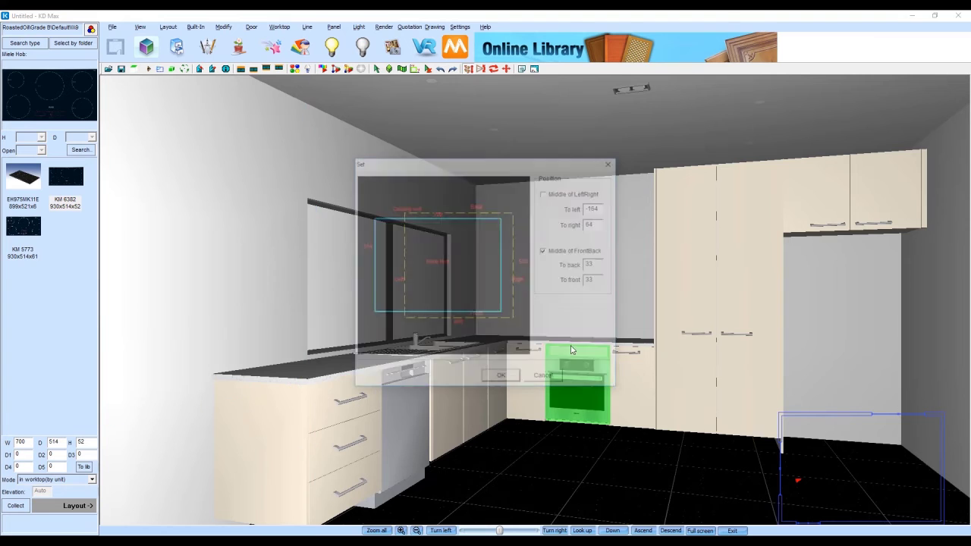
pyautogui.click(575, 364)
pyautogui.click(557, 193)
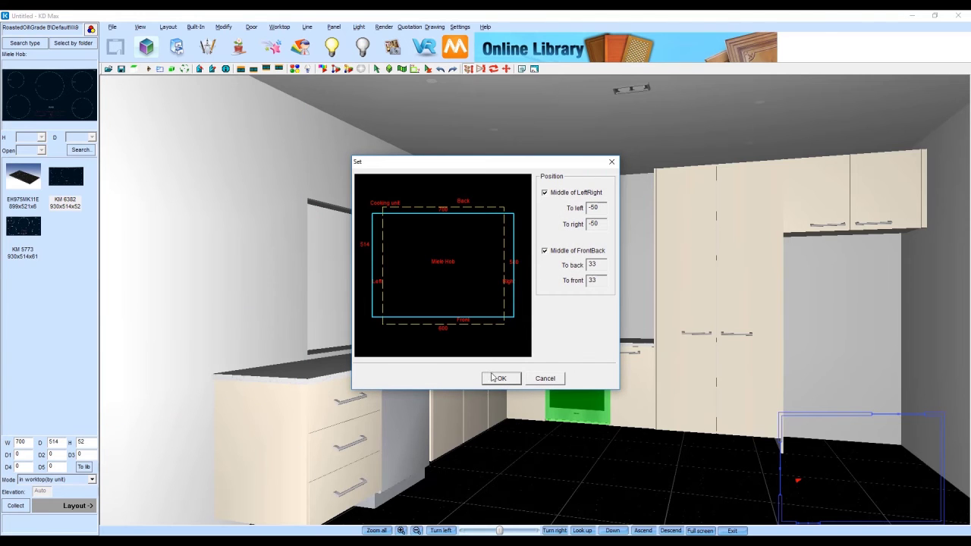
pyautogui.click(502, 379)
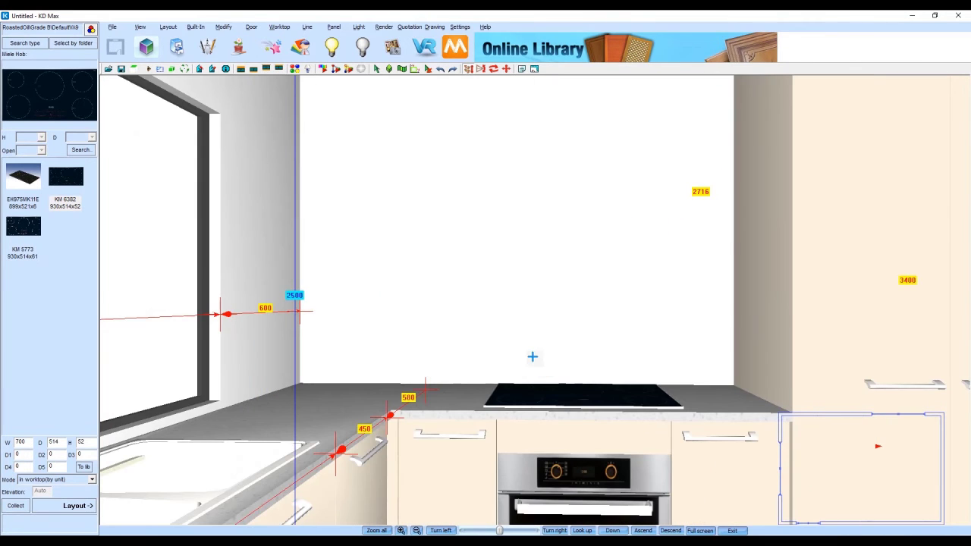
# Step: Choose the FOTILE range hood EH12S from the extractor styles, filtered to range hoods
pyautogui.click(24, 44)
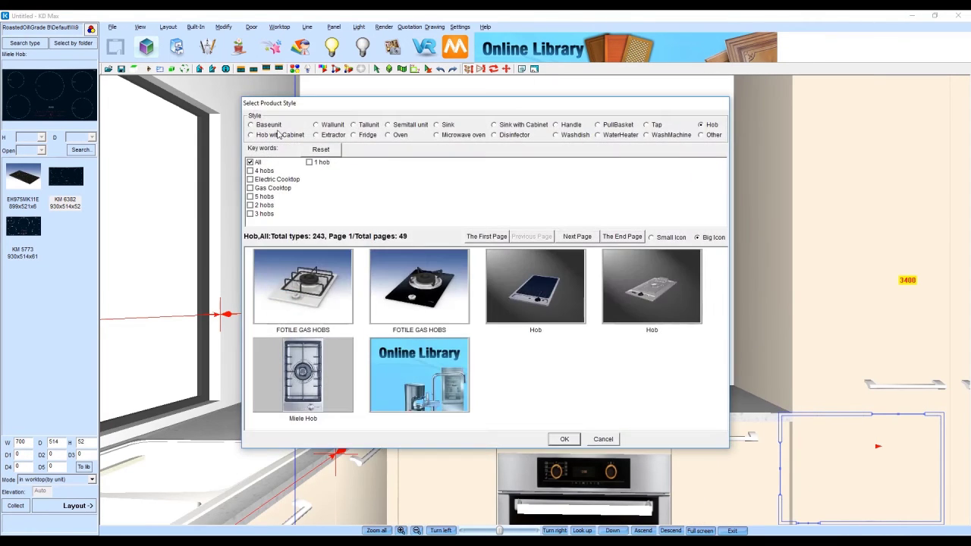
pyautogui.click(317, 135)
pyautogui.click(276, 189)
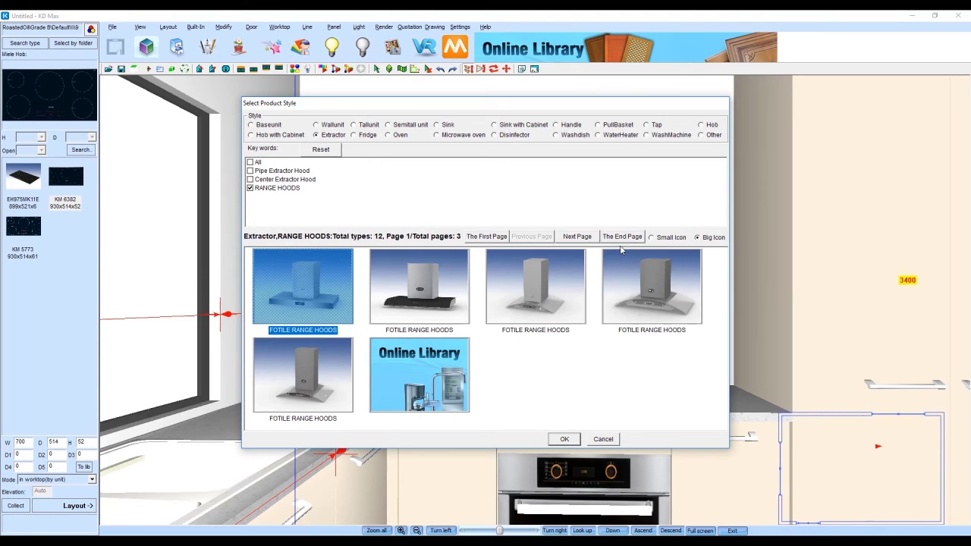
pyautogui.doubleClick(307, 299)
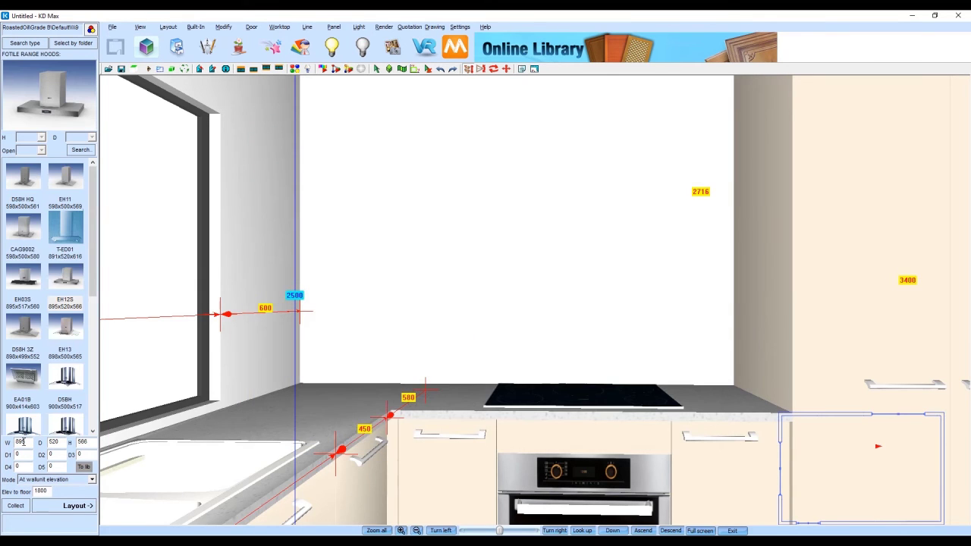
# Step: Set the range hood's width to 800 and place it on the wall above the hob at 1800 from the floor
pyautogui.write('800')
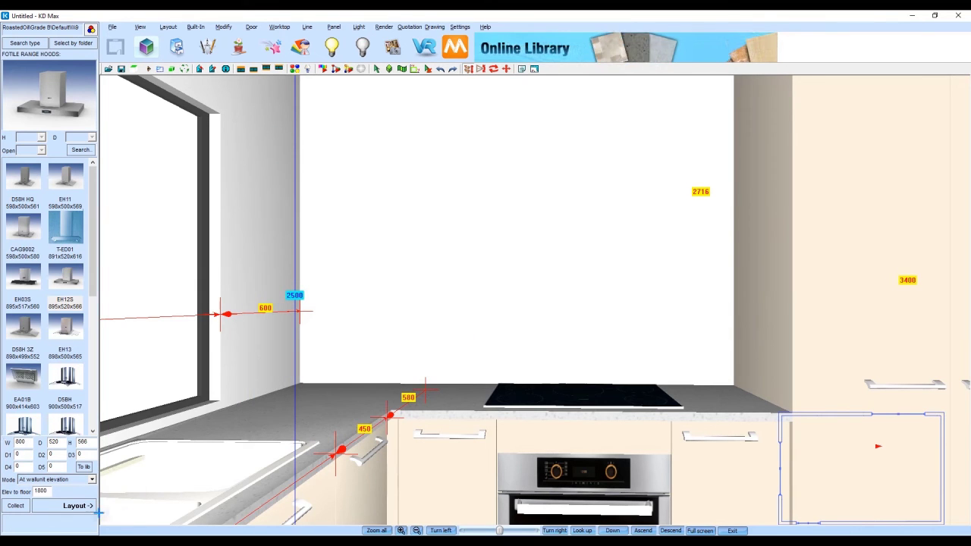
pyautogui.click(82, 506)
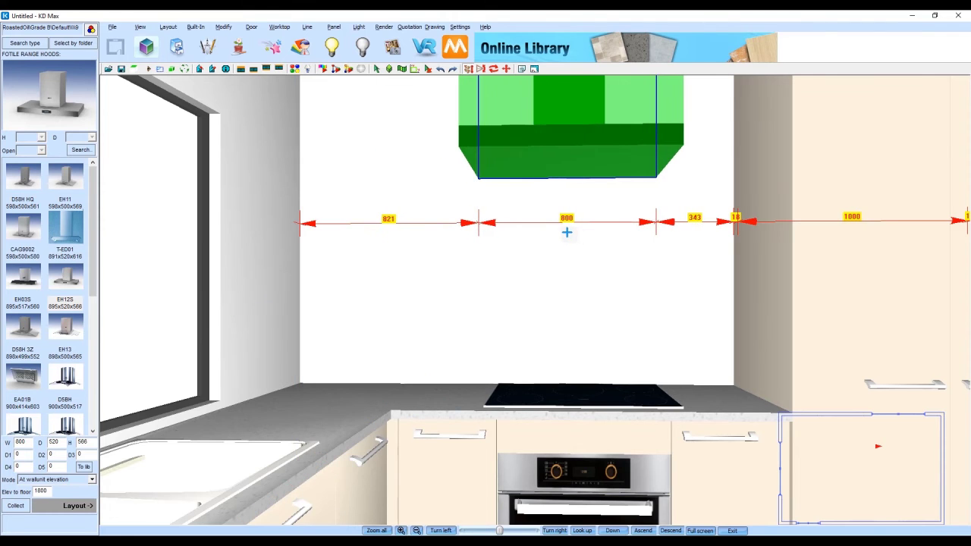
pyautogui.click(567, 232)
# Step: Align the range hood left-to-right with the centre of the hob
pyautogui.rightClick(570, 147)
pyautogui.click(600, 190)
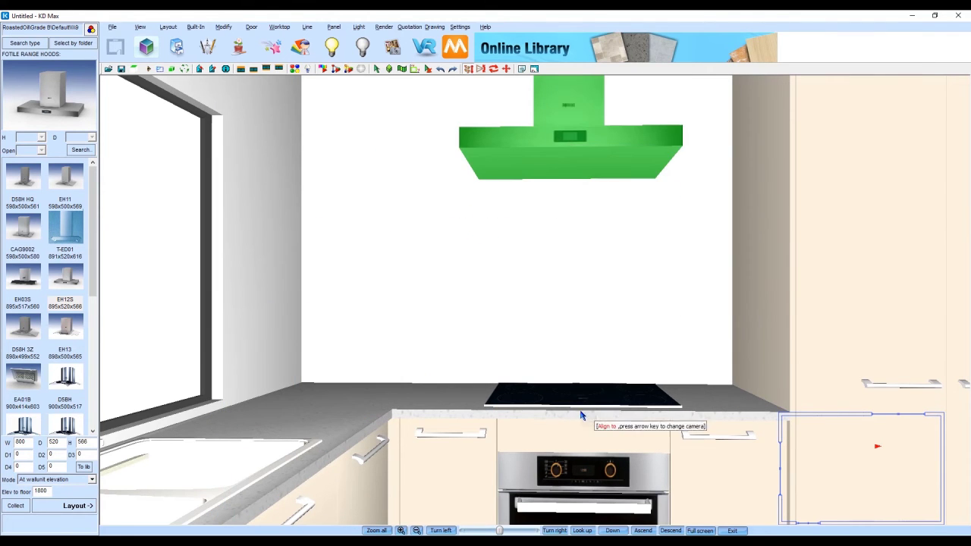
pyautogui.click(583, 393)
pyautogui.click(681, 302)
pyautogui.click(732, 303)
pyautogui.click(732, 318)
pyautogui.click(800, 304)
pyautogui.click(805, 319)
pyautogui.click(735, 337)
pyautogui.scroll(-3, 607, 228)
# Step: Stretch the range hood's extractor pipe up towards the ceiling
pyautogui.rightClick(551, 186)
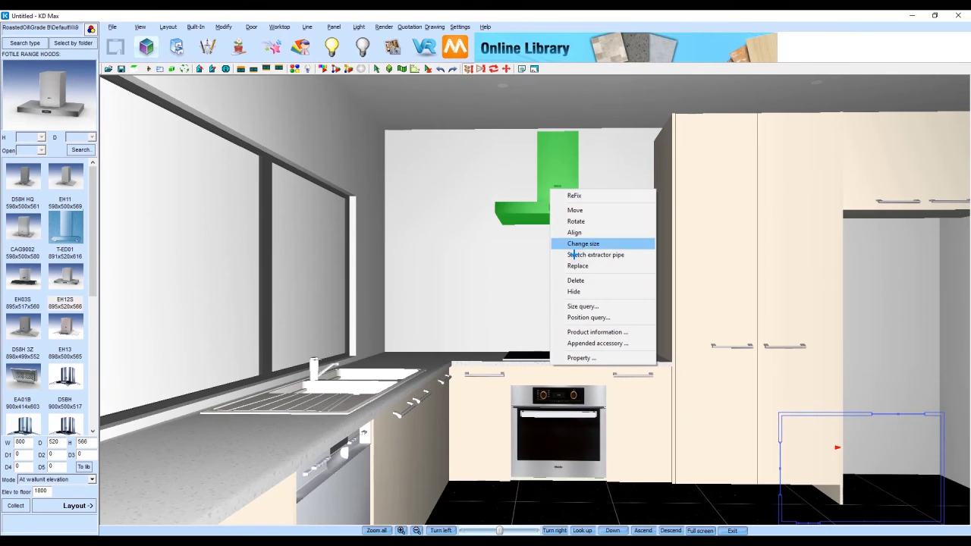
pyautogui.click(569, 256)
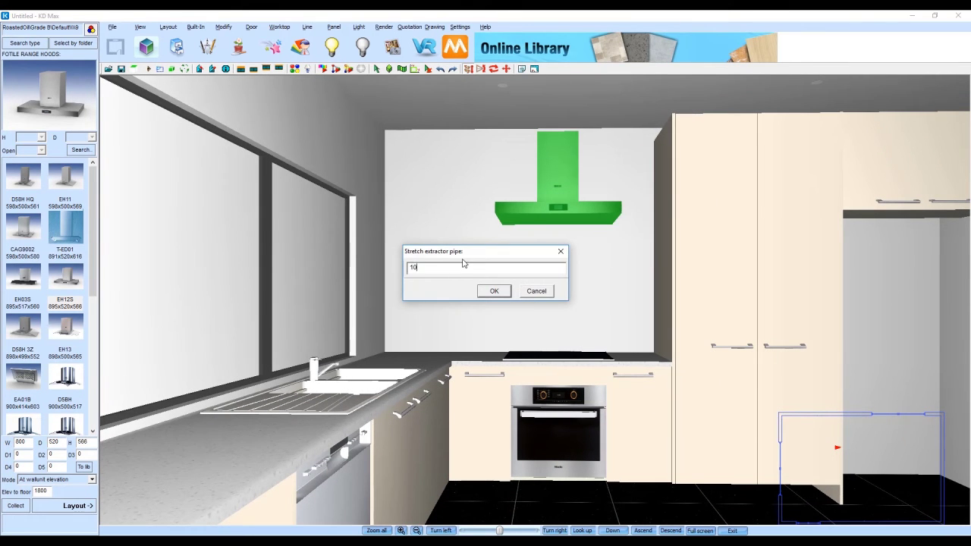
pyautogui.click(496, 293)
pyautogui.scroll(-3, 510, 280)
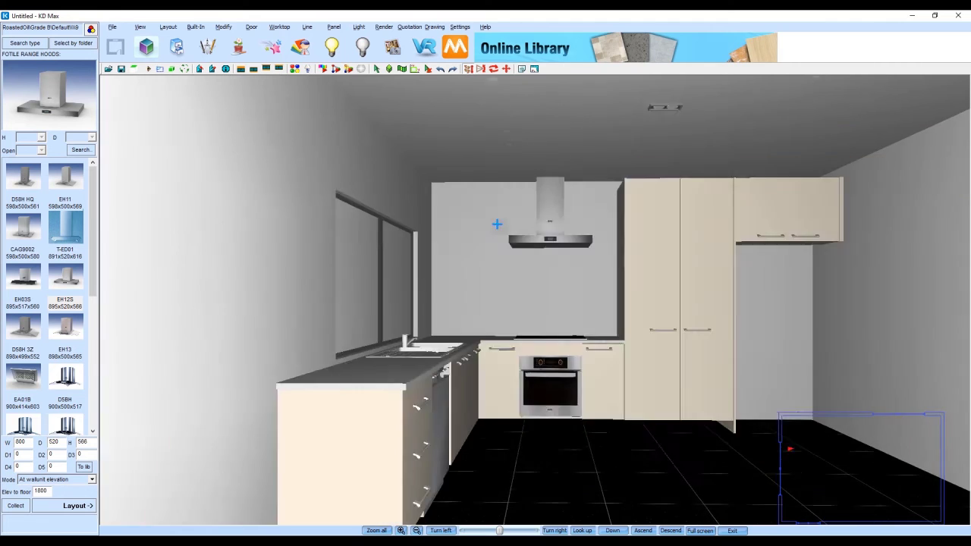
# Step: Choose the Siemens fridge KA62DA70SD from the fridge styles and set its depth to 600
pyautogui.moveTo(496, 223); pyautogui.dragTo(253, 253)
pyautogui.scroll(2, 253, 254)
pyautogui.click(177, 47)
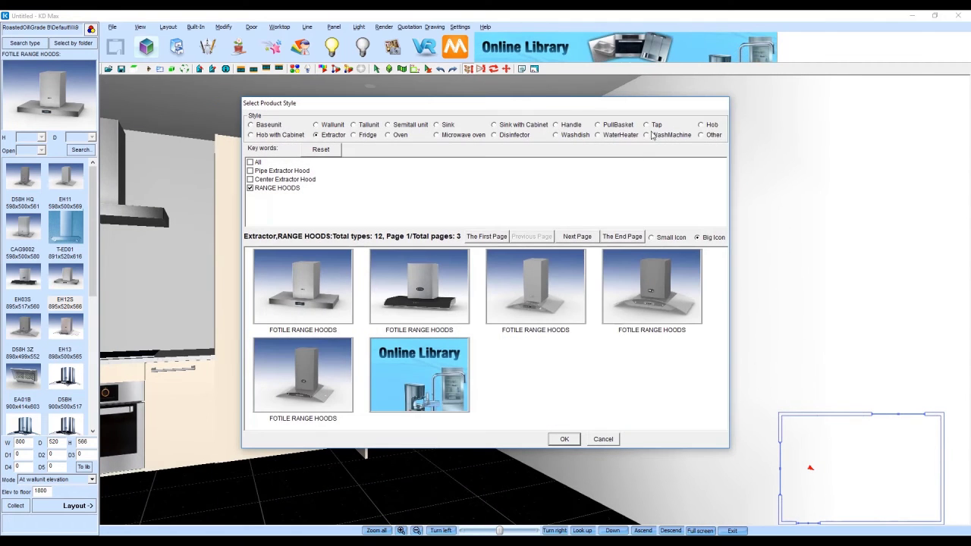
pyautogui.click(354, 134)
pyautogui.click(617, 239)
pyautogui.click(550, 238)
pyautogui.doubleClick(349, 301)
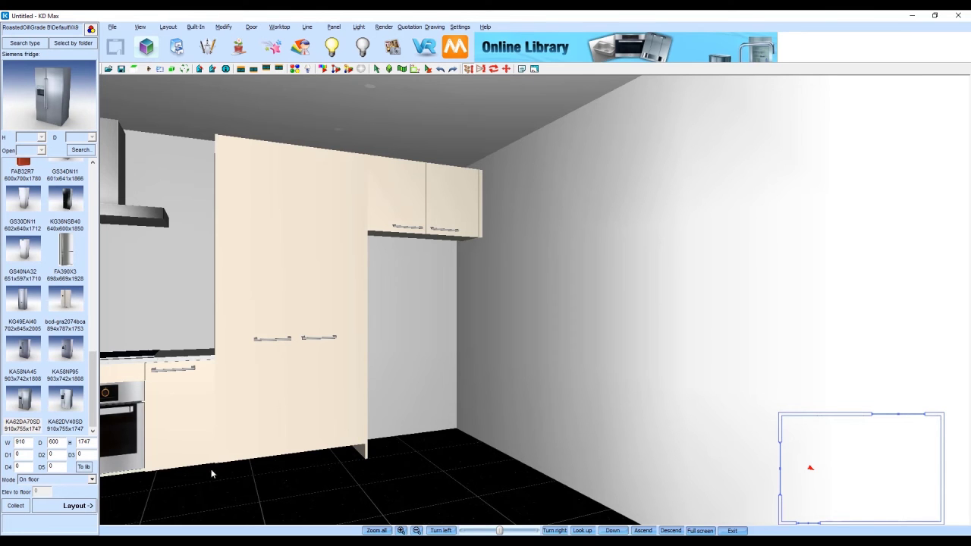
# Step: Place the fridge on the floor in the gap beside the tall unit, centred beneath the 960 two-door wall unit
pyautogui.click(77, 506)
pyautogui.click(457, 334)
pyautogui.scroll(3, 572, 407)
pyautogui.scroll(-2, 572, 407)
pyautogui.rightClick(431, 359)
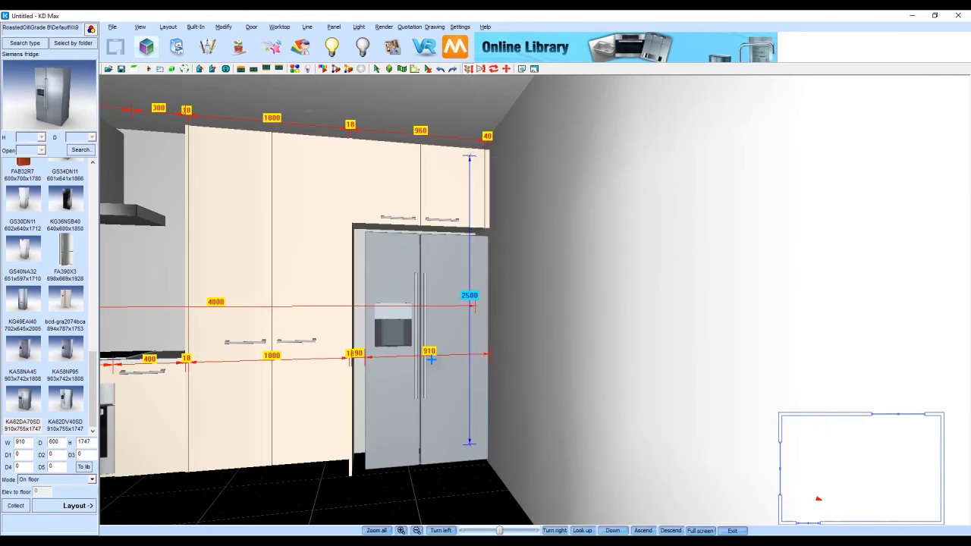
pyautogui.click(455, 191)
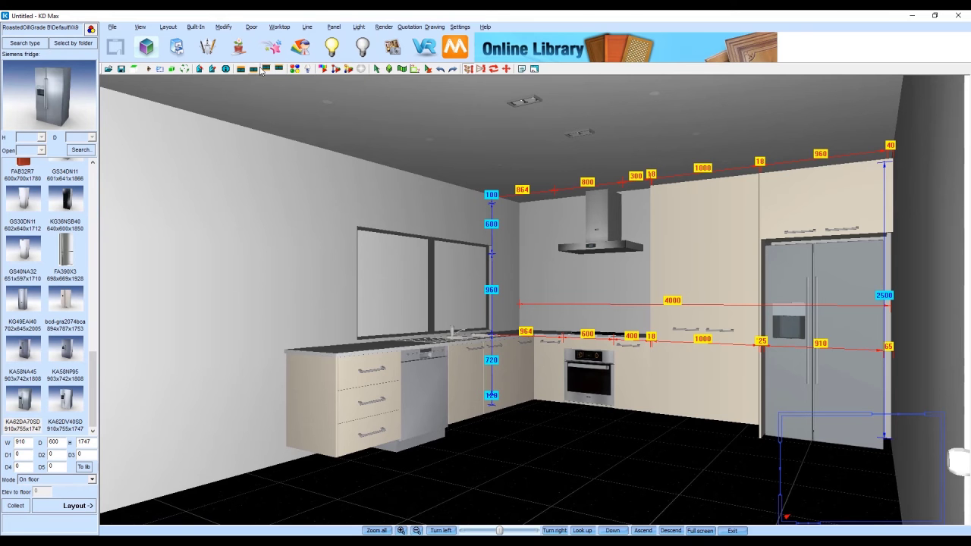
# Step: Generate plinths automatically beneath the base and tall units
pyautogui.scroll(4, 444, 278)
pyautogui.moveTo(444, 278); pyautogui.dragTo(290, 314)
pyautogui.moveTo(718, 395); pyautogui.dragTo(635, 403)
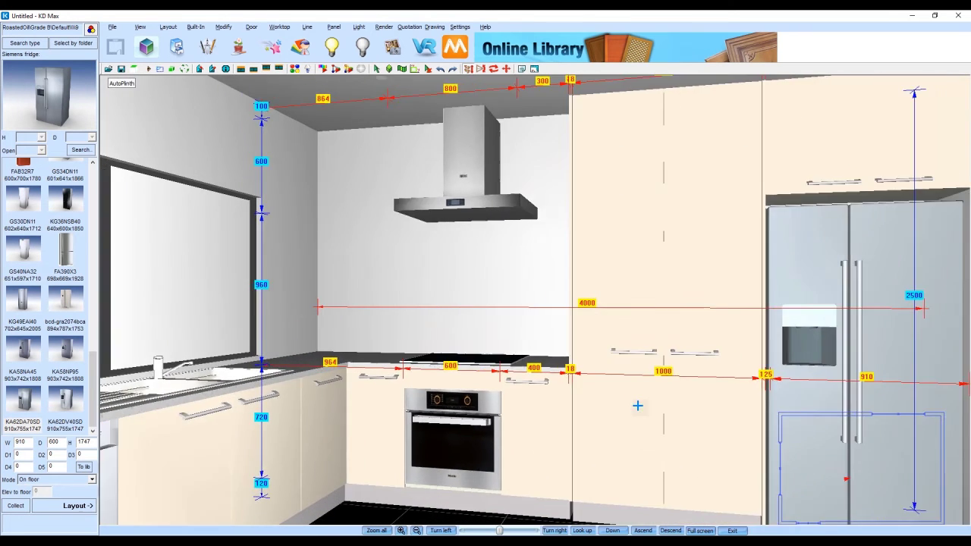
pyautogui.scroll(-1, 620, 464)
# Step: Delete the separate plinth beneath the tall unit
pyautogui.rightClick(616, 476)
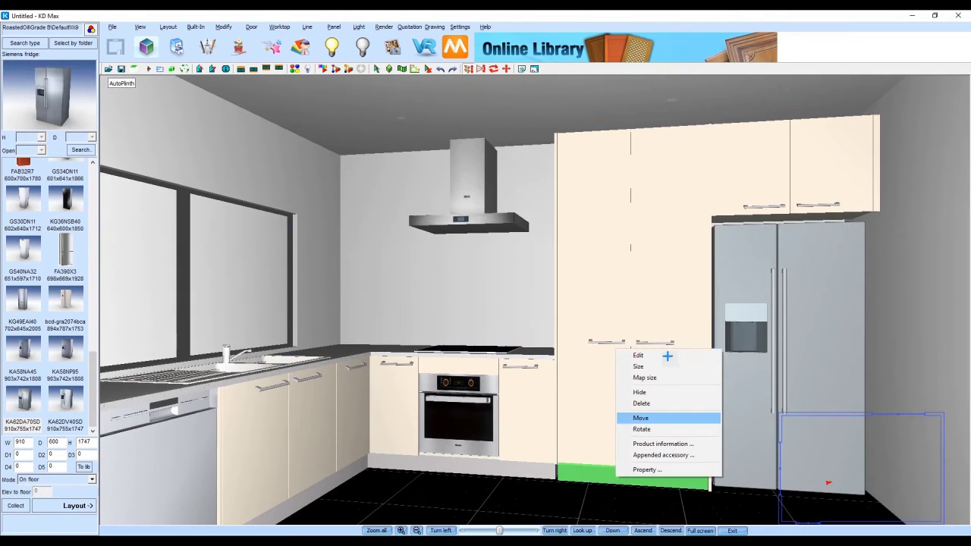
pyautogui.click(650, 402)
pyautogui.click(465, 313)
# Step: Extend the base unit plinth beneath the tall unit by moving its end edge with an offset of -1018
pyautogui.rightClick(526, 467)
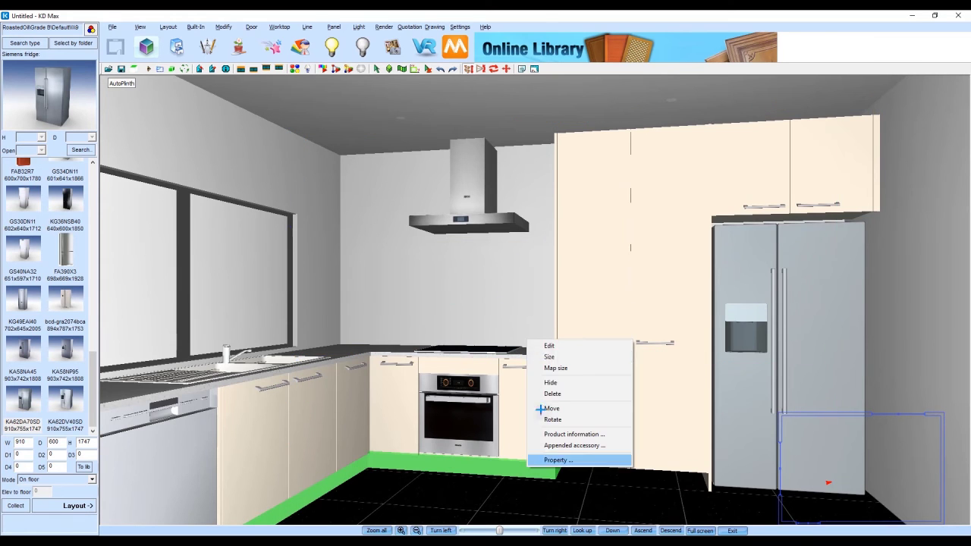
pyautogui.click(542, 345)
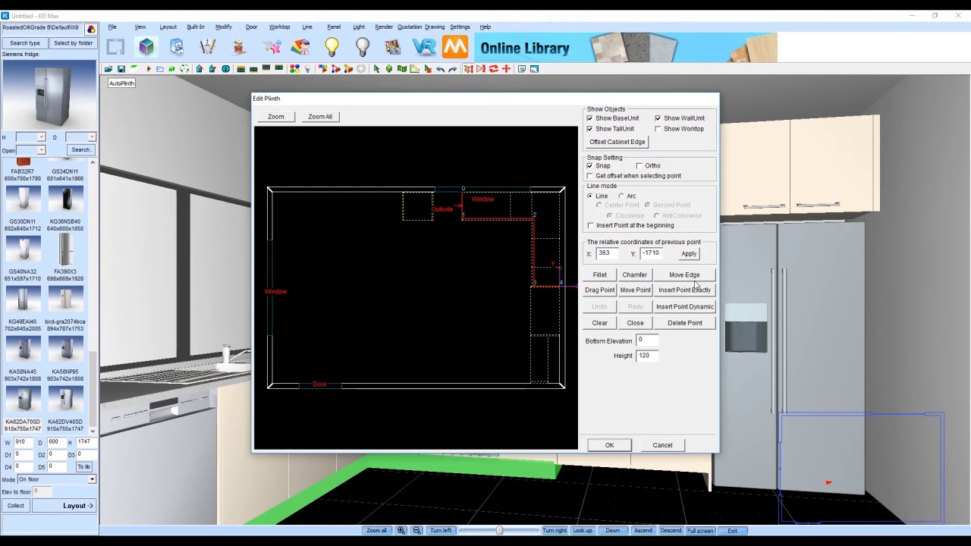
pyautogui.click(684, 274)
pyautogui.click(533, 288)
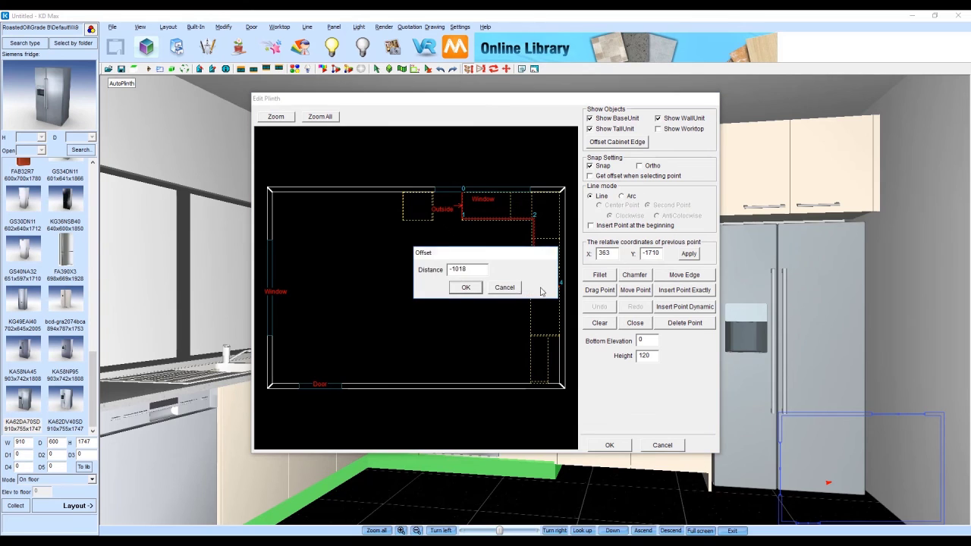
pyautogui.click(463, 288)
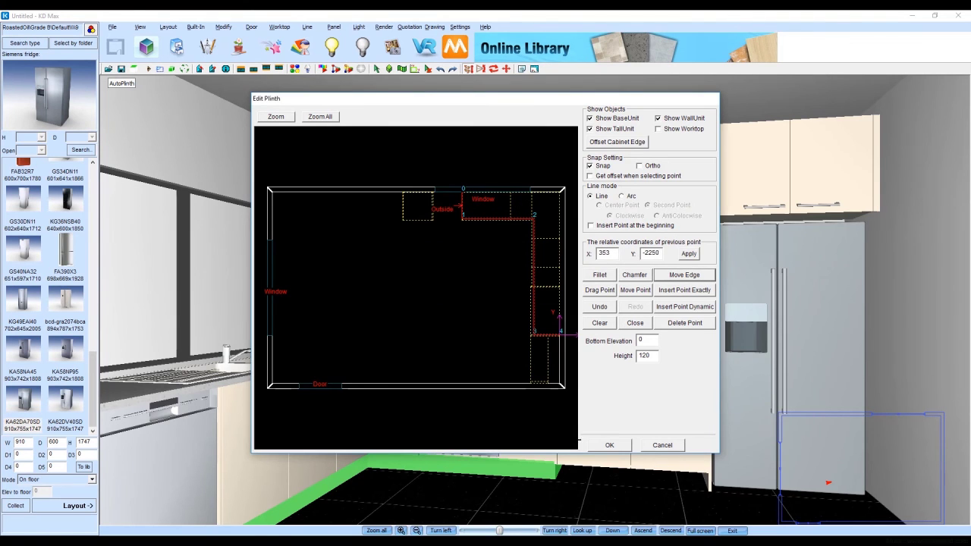
pyautogui.click(609, 445)
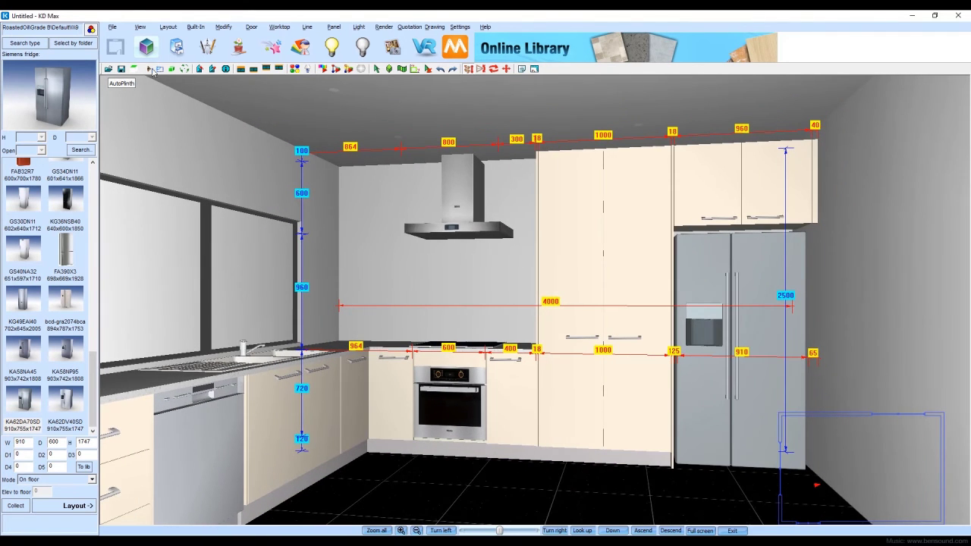
# Step: Create front and side ceiling fillers up to the ceiling, 18 thick, with front and side indents of 18
pyautogui.click(314, 29)
pyautogui.moveTo(346, 195)
pyautogui.click(426, 190)
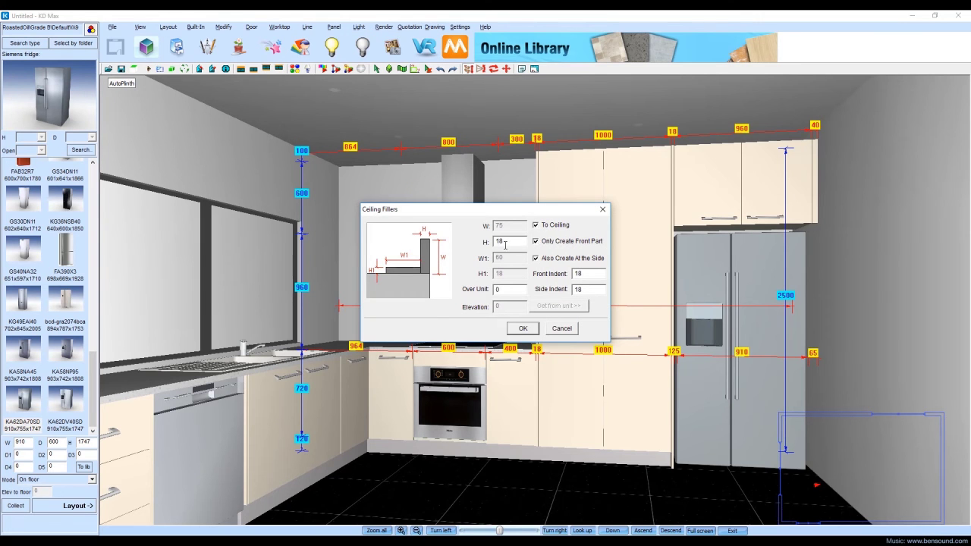
pyautogui.click(525, 329)
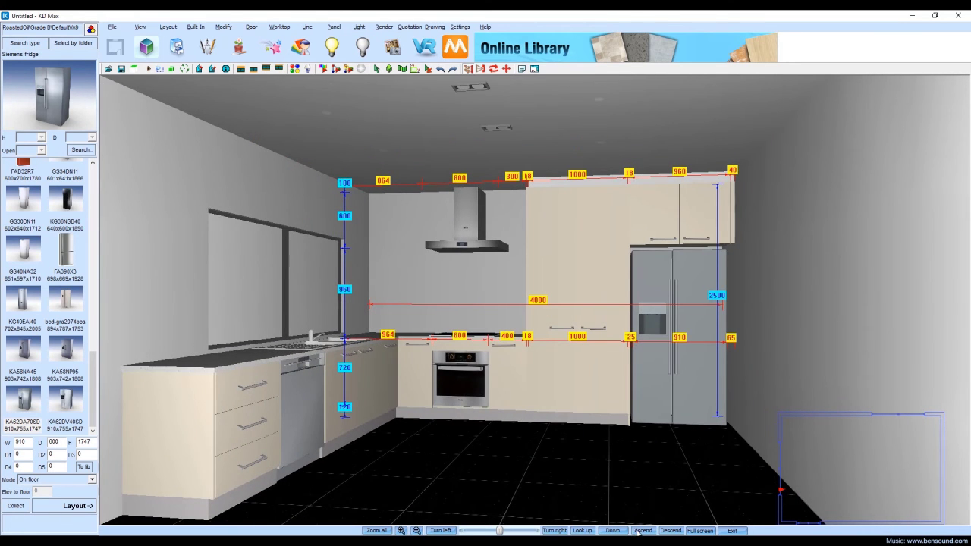
# Step: Remove the two rectangular ceiling light fixtures from the room and calculate its ray-traced lighting
pyautogui.click(638, 531)
pyautogui.moveTo(606, 451); pyautogui.dragTo(619, 441)
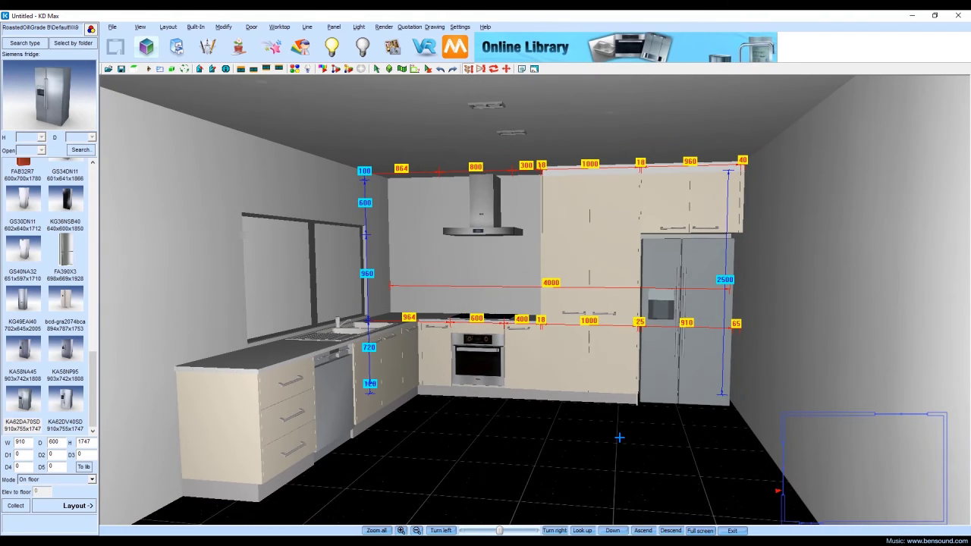
pyautogui.rightClick(466, 106)
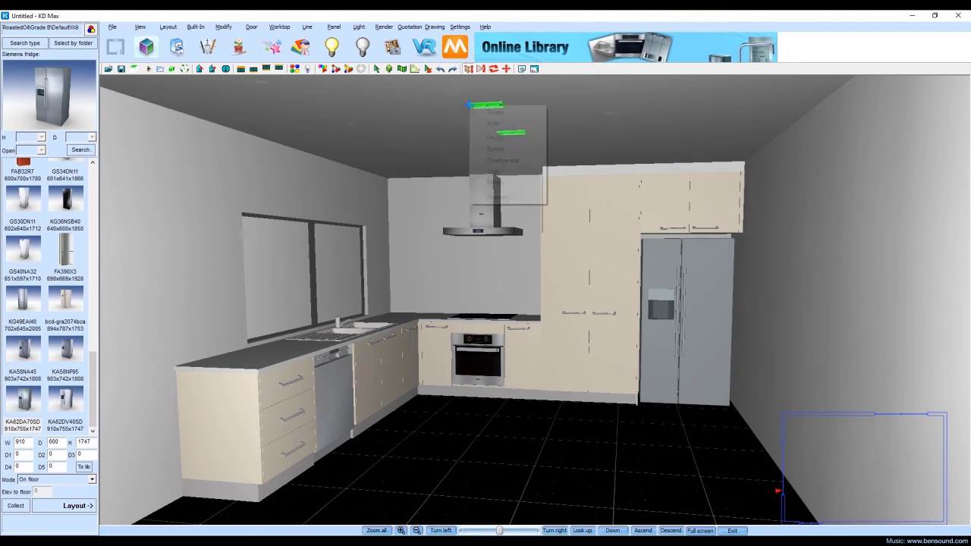
pyautogui.click(481, 202)
pyautogui.click(466, 312)
pyautogui.click(334, 49)
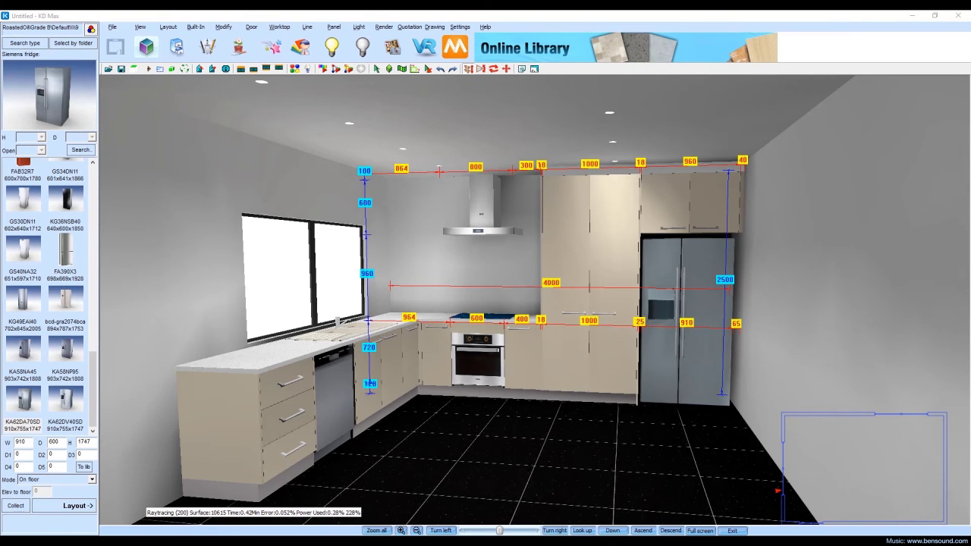
# Step: Render the kitchen with the quick effect option and close the result without saving the picture
pyautogui.click(391, 47)
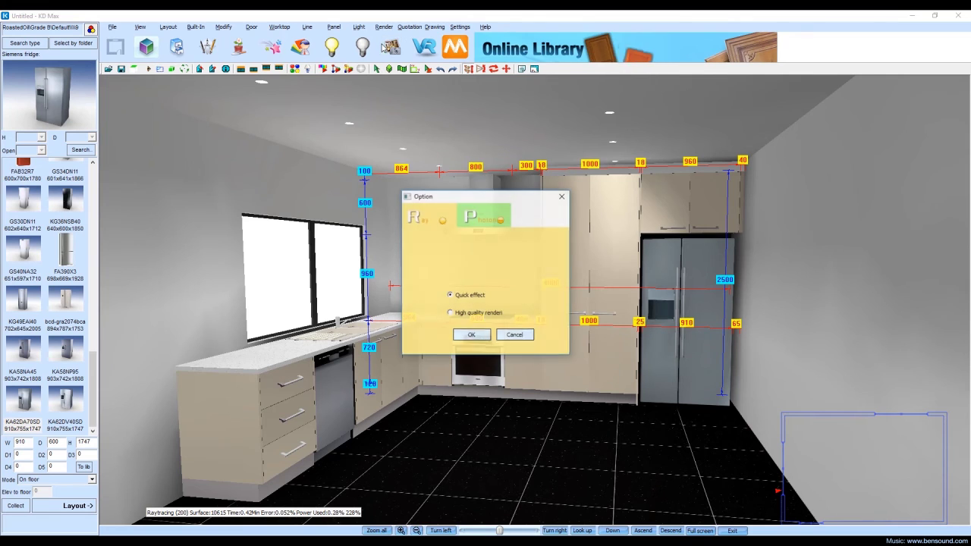
pyautogui.click(471, 335)
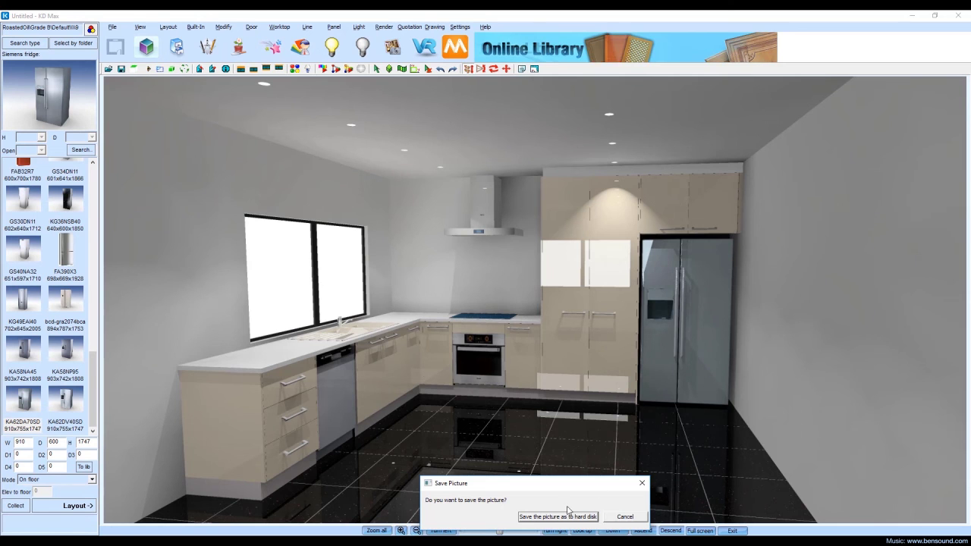
pyautogui.click(625, 517)
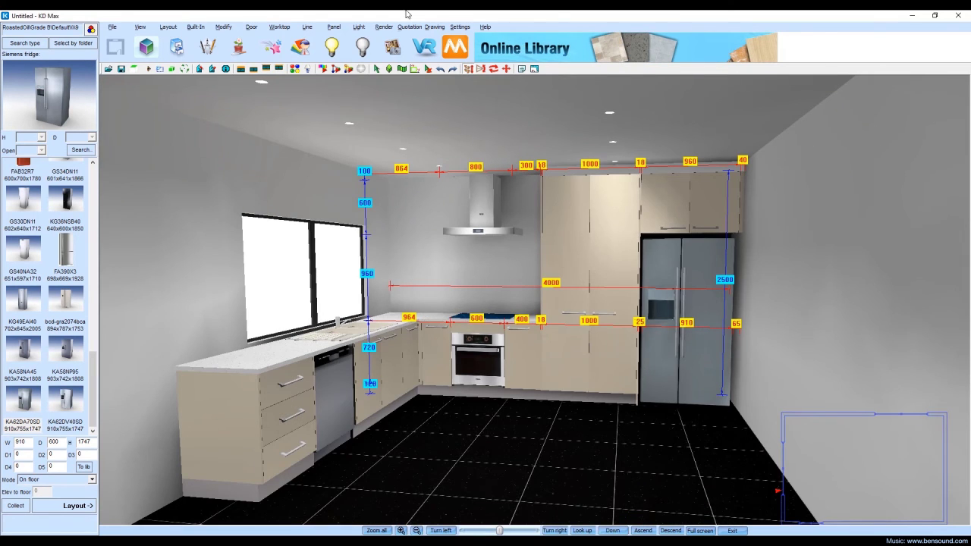
# Step: Output the plan, elevation and worktop drawings to BtoCAD in an A4 frame with automatic scale matching
pyautogui.click(535, 69)
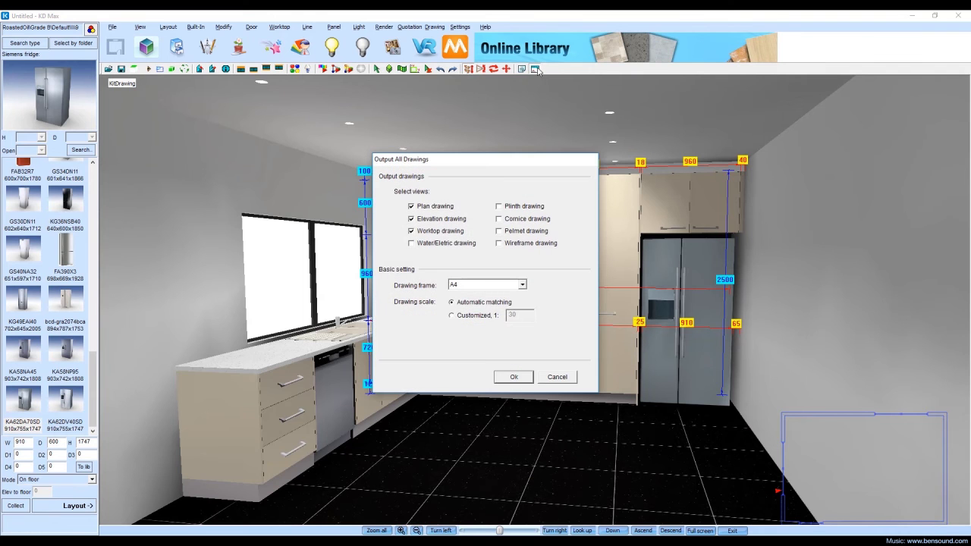
pyautogui.click(519, 381)
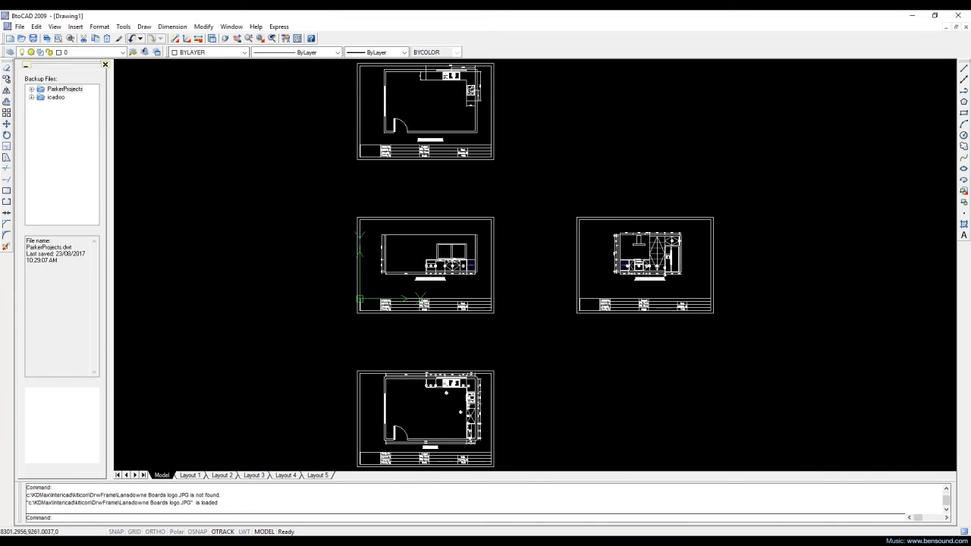
# Step: Delete the drawing frames and title blocks around the worktop plan and the A View elevation
pyautogui.scroll(5, 585, 317)
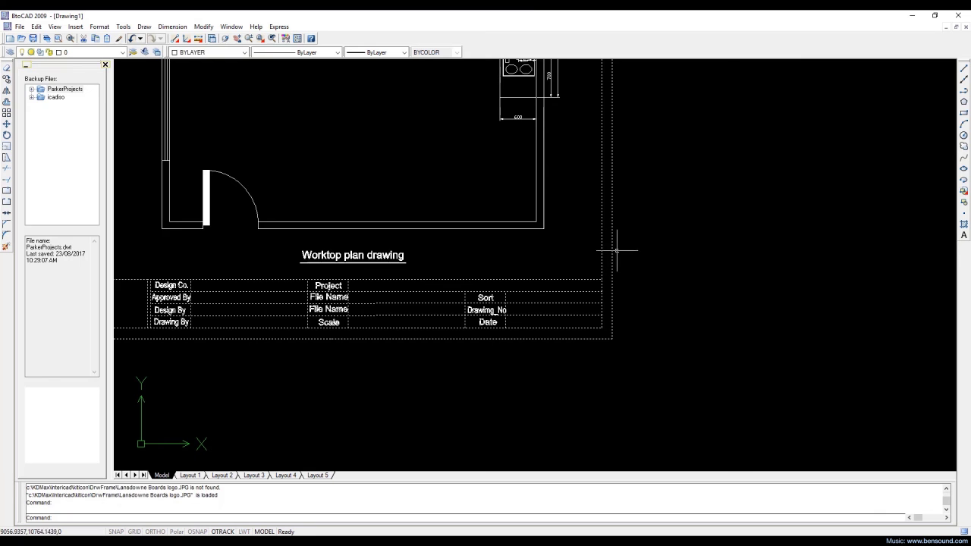
pyautogui.press('Delete')
pyautogui.scroll(-4, 800, 140)
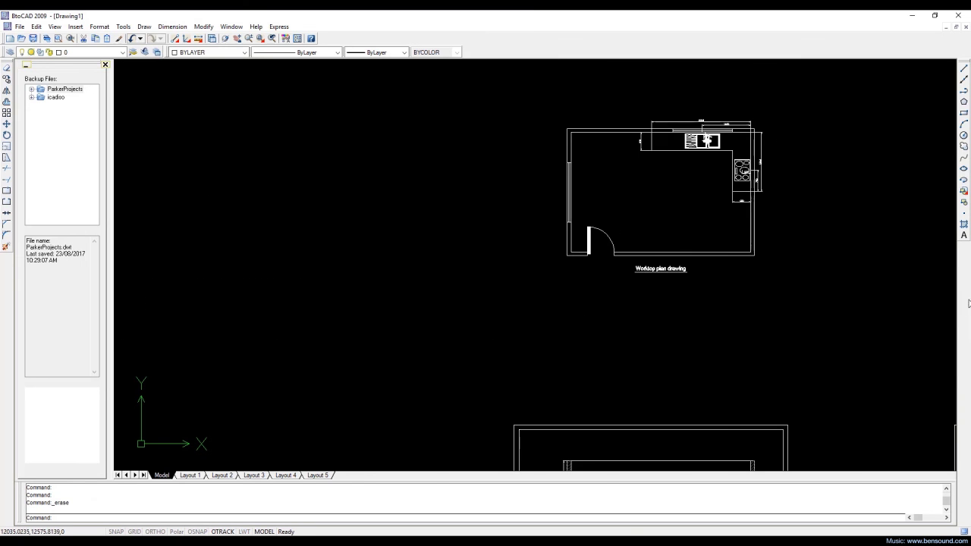
pyautogui.moveTo(785, 323); pyautogui.dragTo(639, 133, button='middle')
pyautogui.click(734, 338)
pyautogui.click(685, 321)
pyautogui.press('Delete')
# Step: Delete the drawing frames and title blocks around the plan drawing and the B View elevation
pyautogui.moveTo(691, 340); pyautogui.dragTo(690, 322, button='middle')
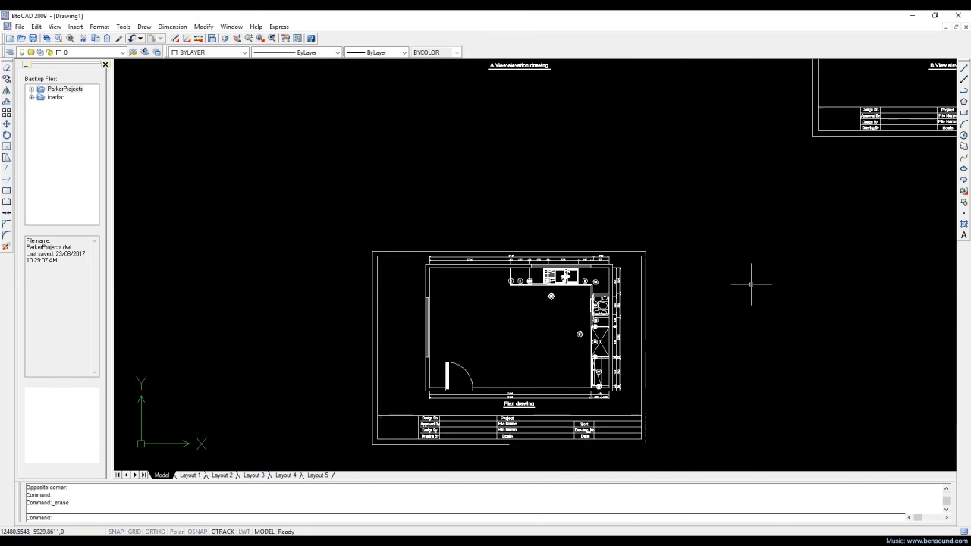
pyautogui.click(632, 368)
pyautogui.press('Delete')
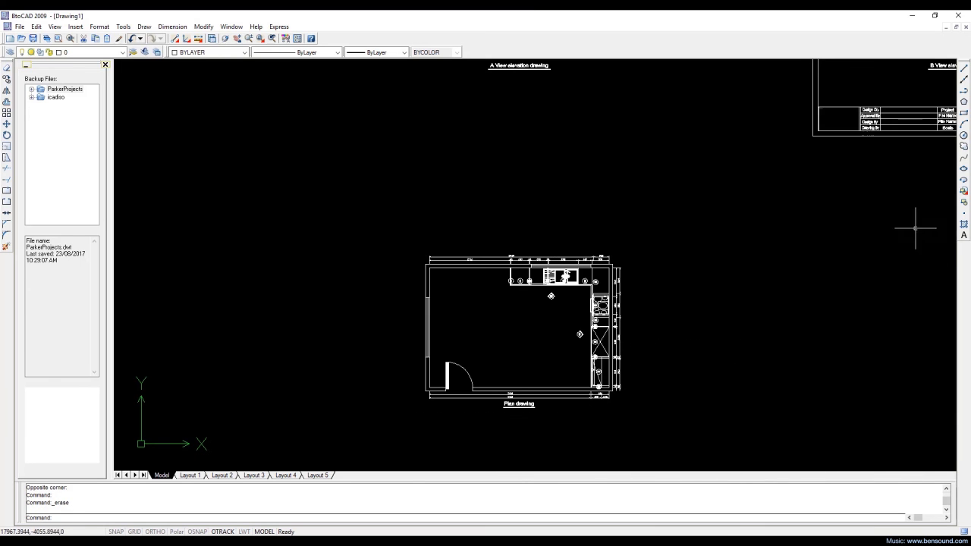
pyautogui.moveTo(841, 156); pyautogui.dragTo(707, 284, button='middle')
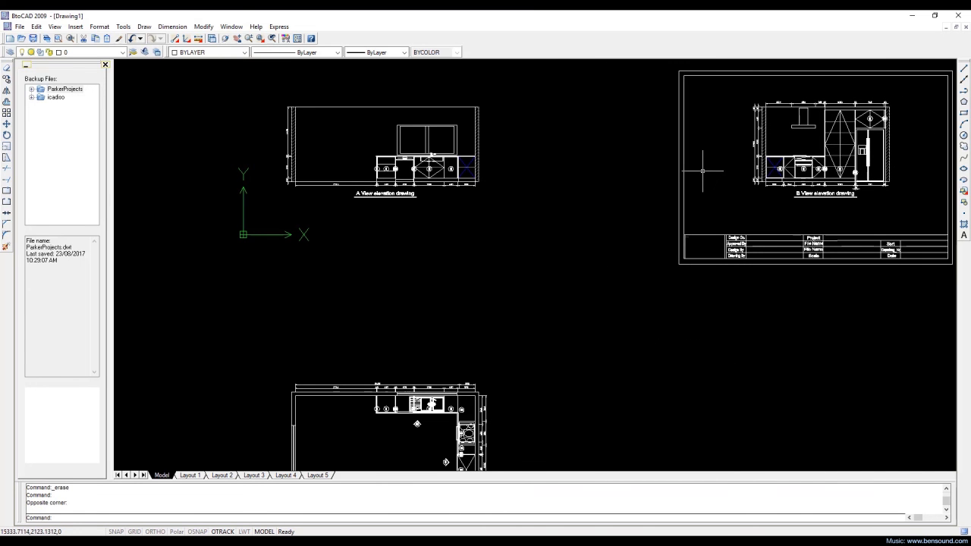
pyautogui.click(658, 143)
pyautogui.press('Delete')
# Step: Switch to Layout 1 and fit the B View elevation drawing, centred, inside the title sheet's viewport
pyautogui.click(190, 475)
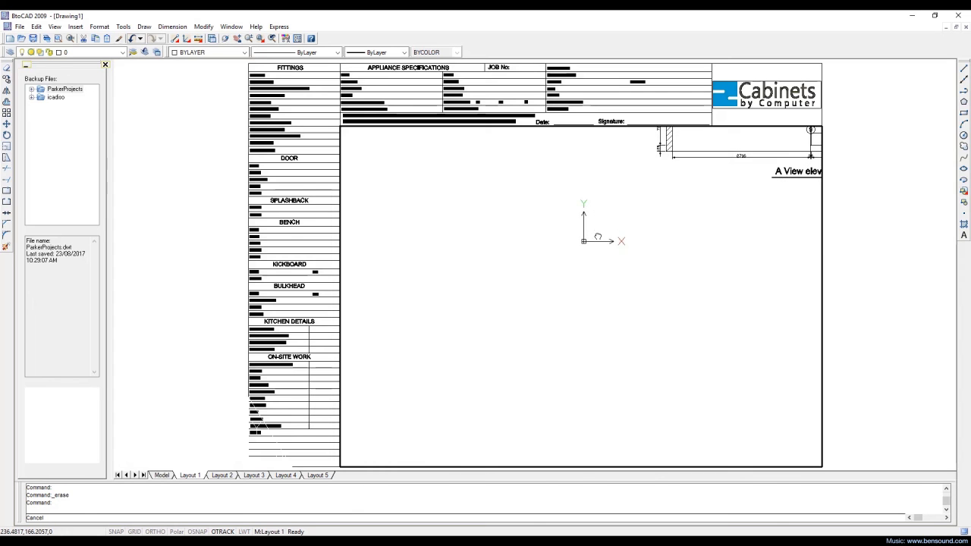
pyautogui.scroll(4, 453, 327)
pyautogui.moveTo(487, 275); pyautogui.dragTo(383, 365, button='middle')
pyautogui.scroll(-1, 403, 332)
pyautogui.moveTo(440, 320); pyautogui.dragTo(499, 305, button='middle')
pyautogui.scroll(-3, 568, 300)
pyautogui.scroll(5, 592, 325)
pyautogui.scroll(-4, 883, 363)
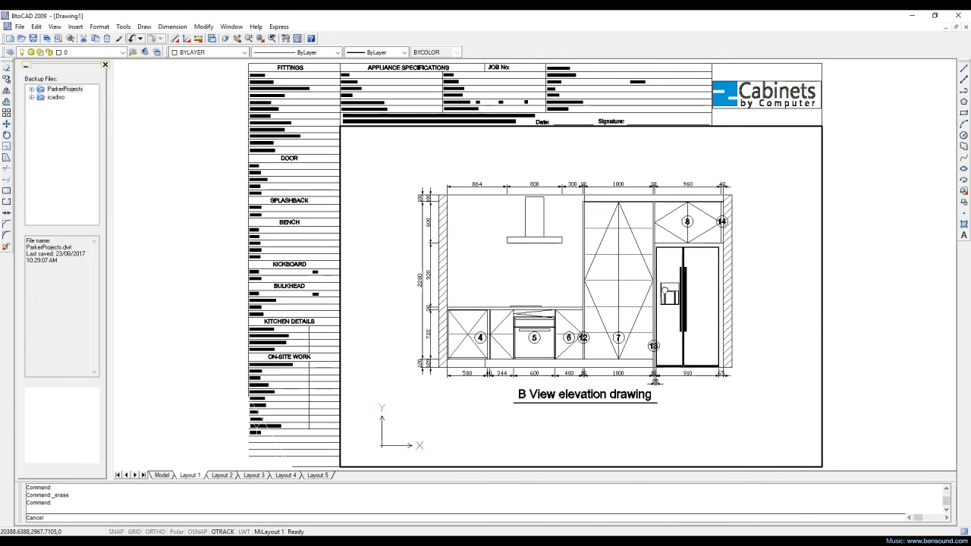